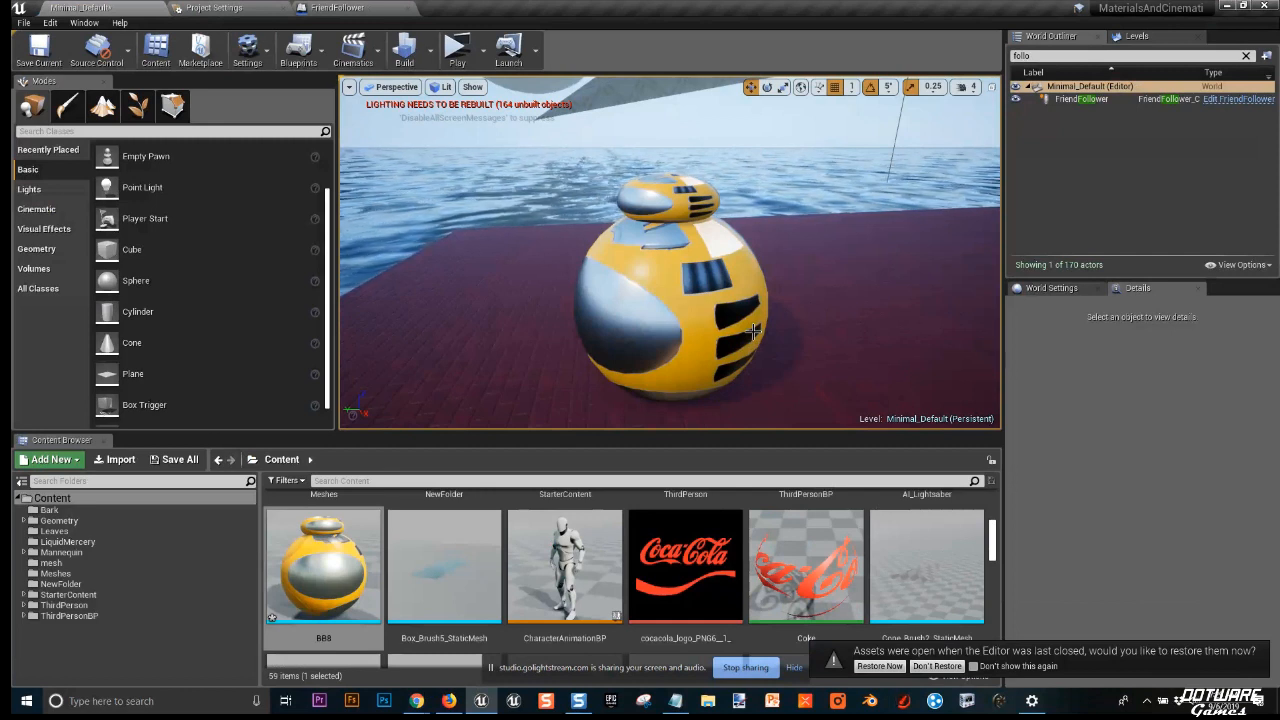
Select the original yellow robot's body sphere and its head sphere in turn to inspect the separate parts.
{"action": "left_click", "coordinate": [752, 331]}
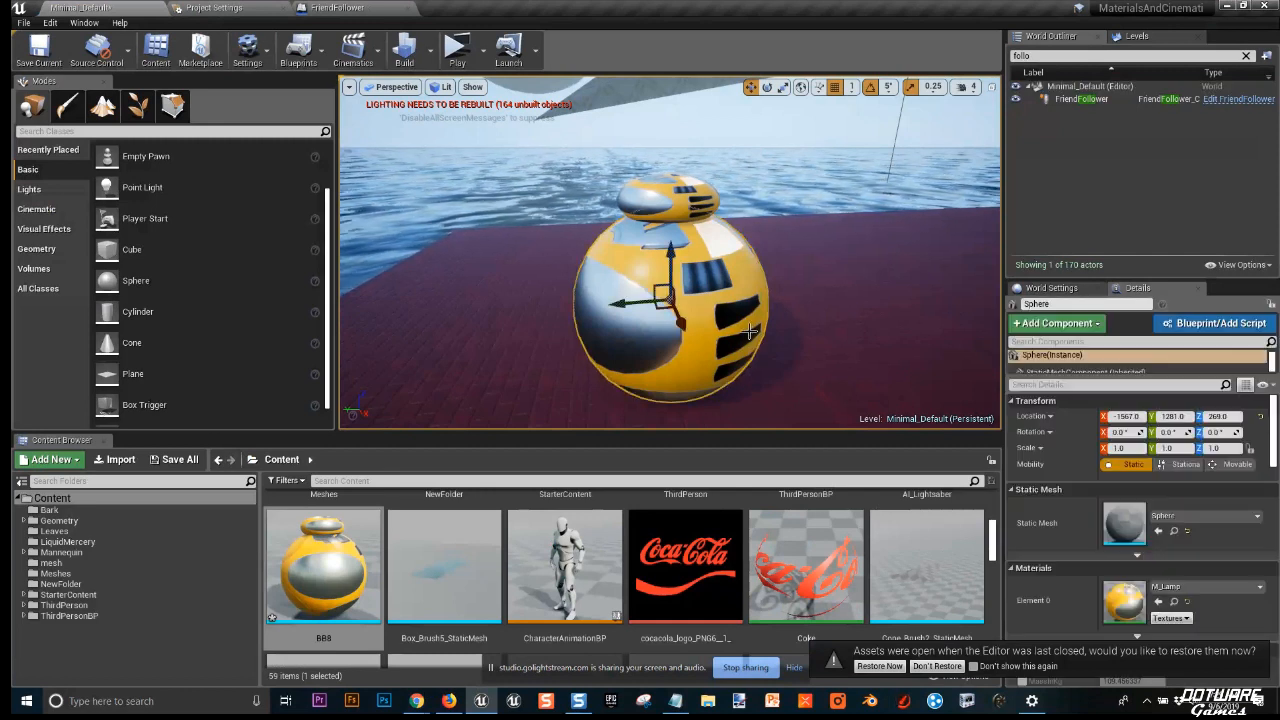
{"action": "left_click", "coordinate": [670, 193]}
{"action": "scroll", "coordinate": [740, 290], "scroll_direction": "up", "scroll_amount": 2}
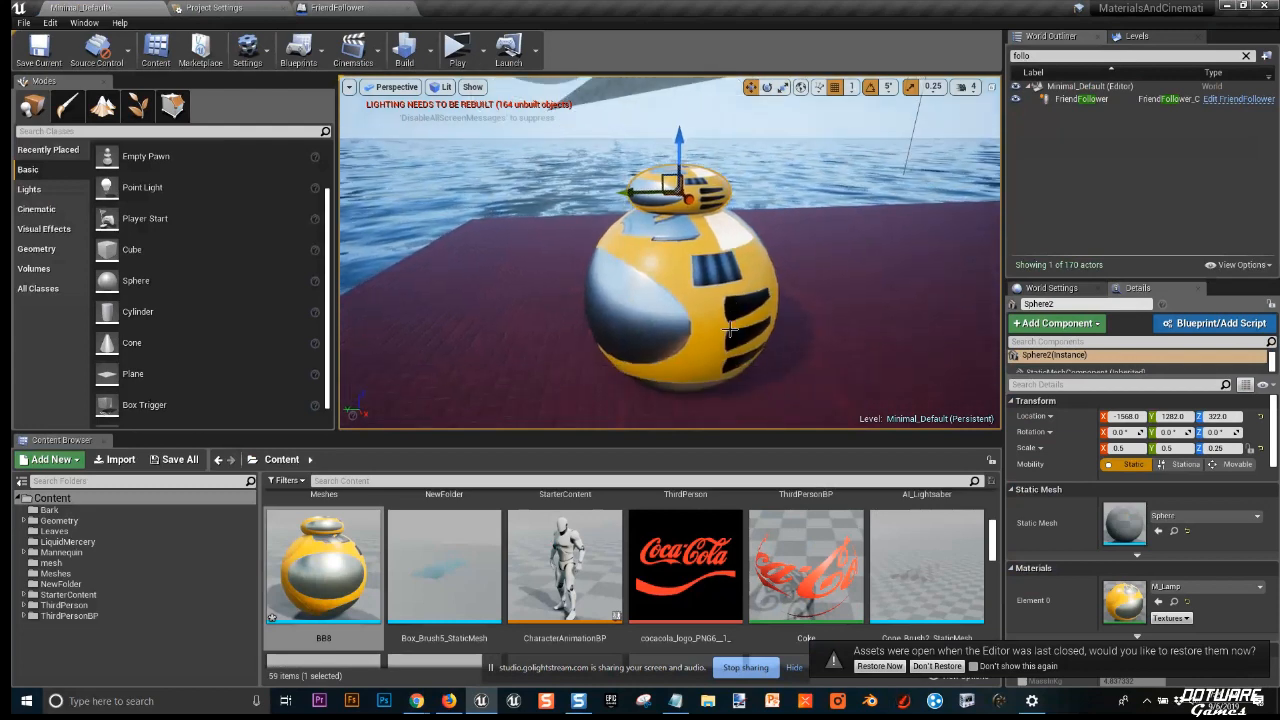
Place an instance of the BB8 static mesh on the deck behind the original robot.
{"action": "left_click", "coordinate": [350, 585]}
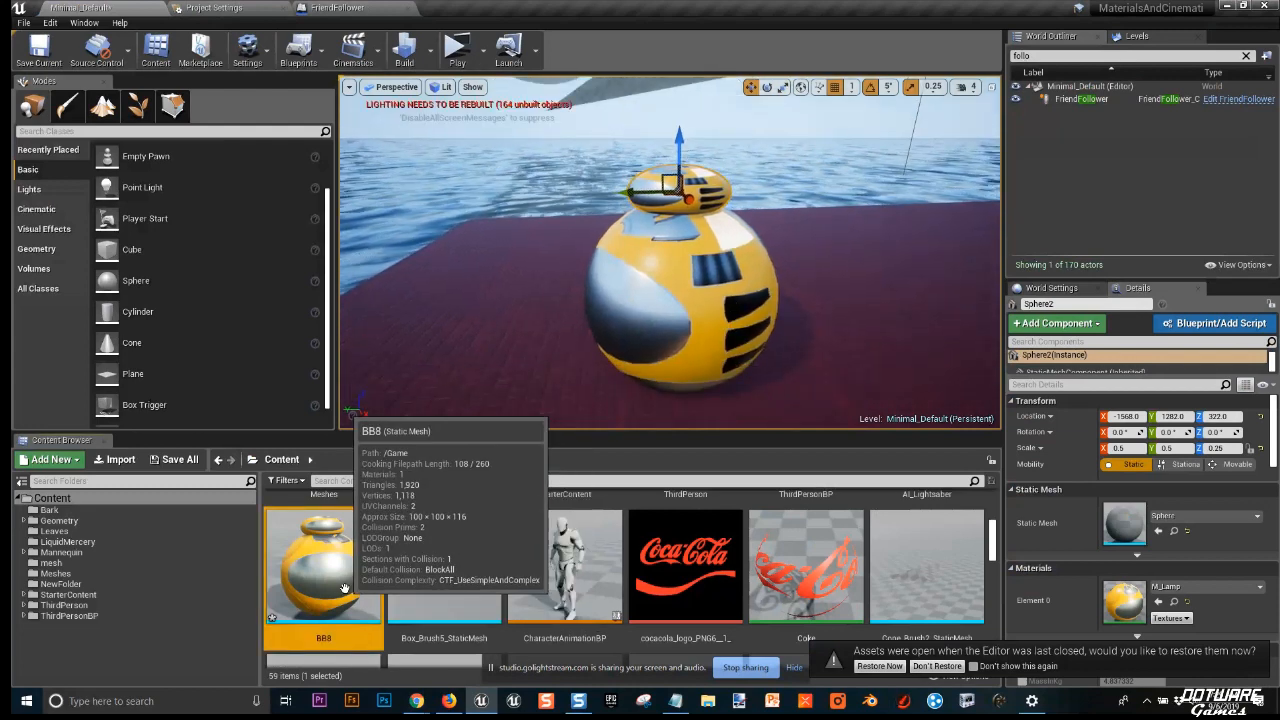
{"action": "left_click", "coordinate": [389, 590]}
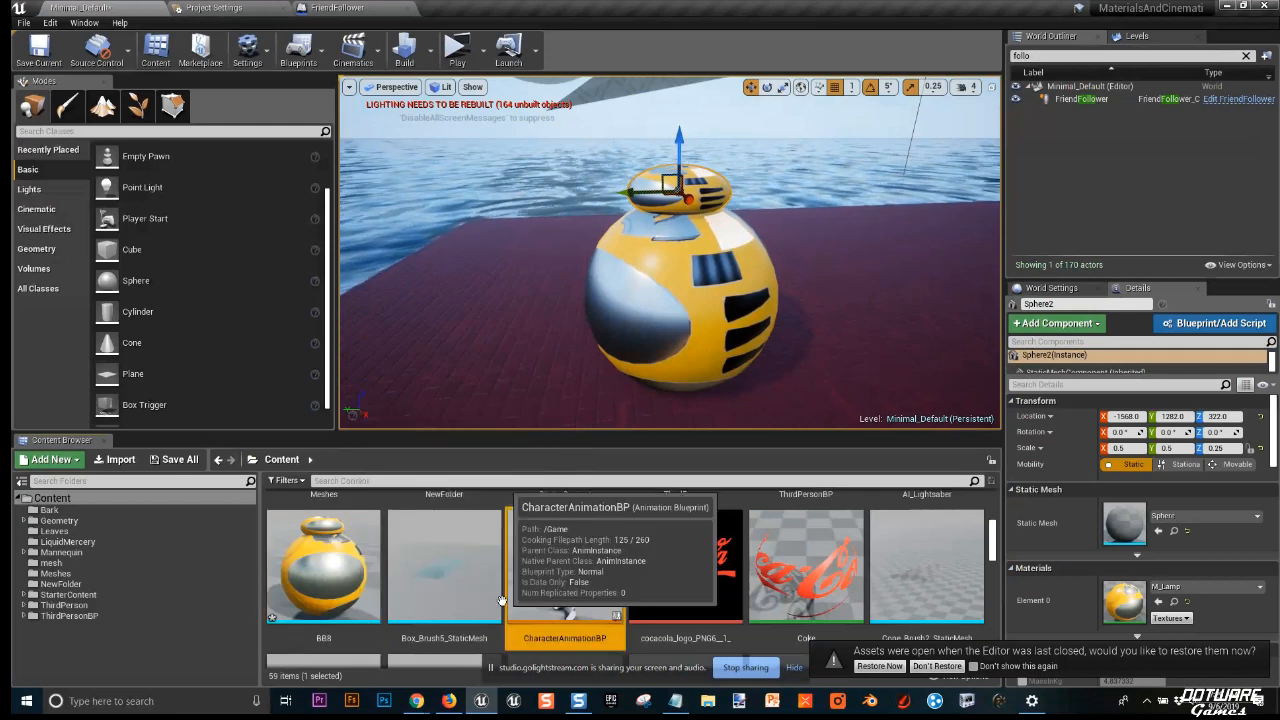
{"action": "left_click", "coordinate": [365, 578]}
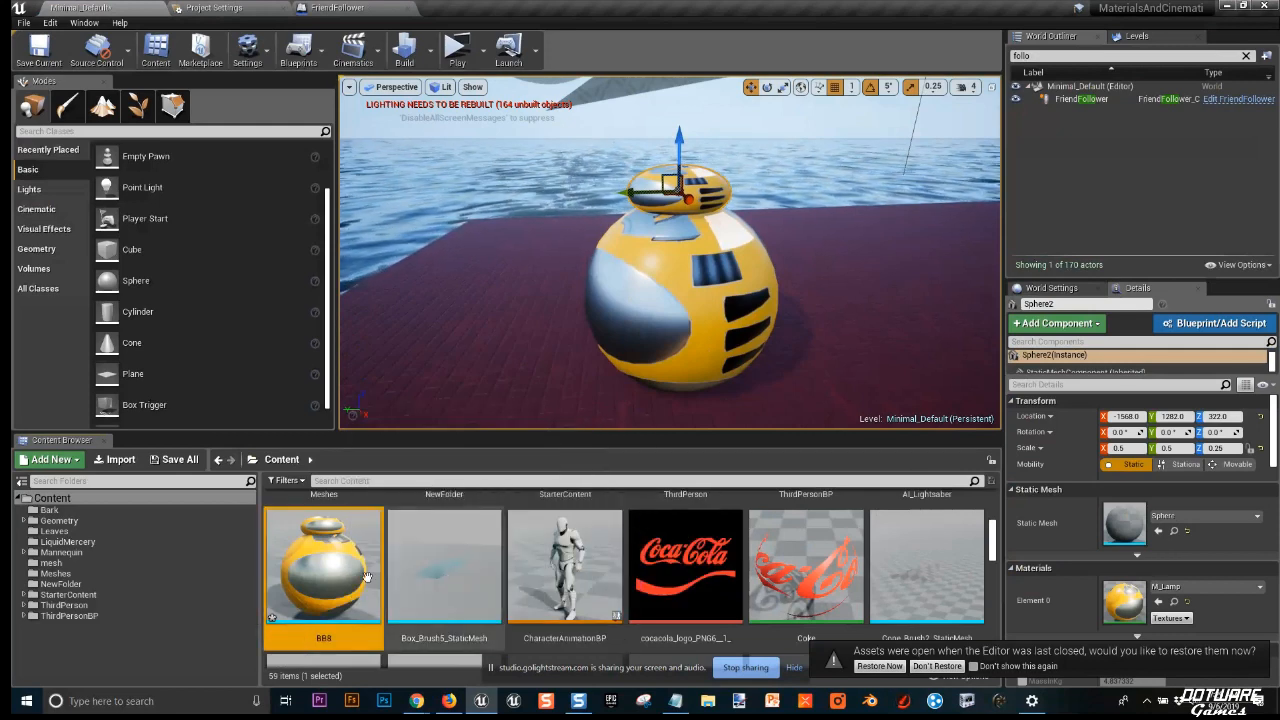
{"action": "left_click_drag", "start_coordinate": [365, 578], "coordinate": [848, 252]}
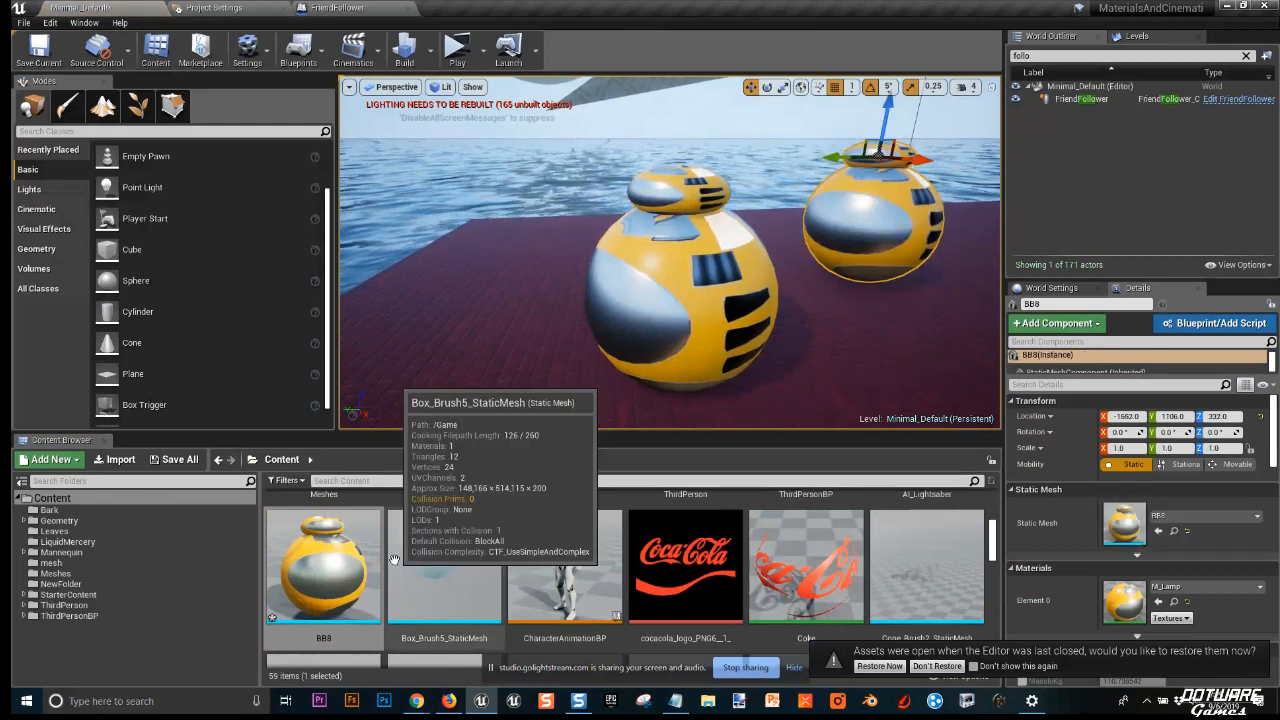
Select the original robot's head and body spheres together and open the Merge Actors tool for them.
{"action": "left_click", "coordinate": [685, 260]}
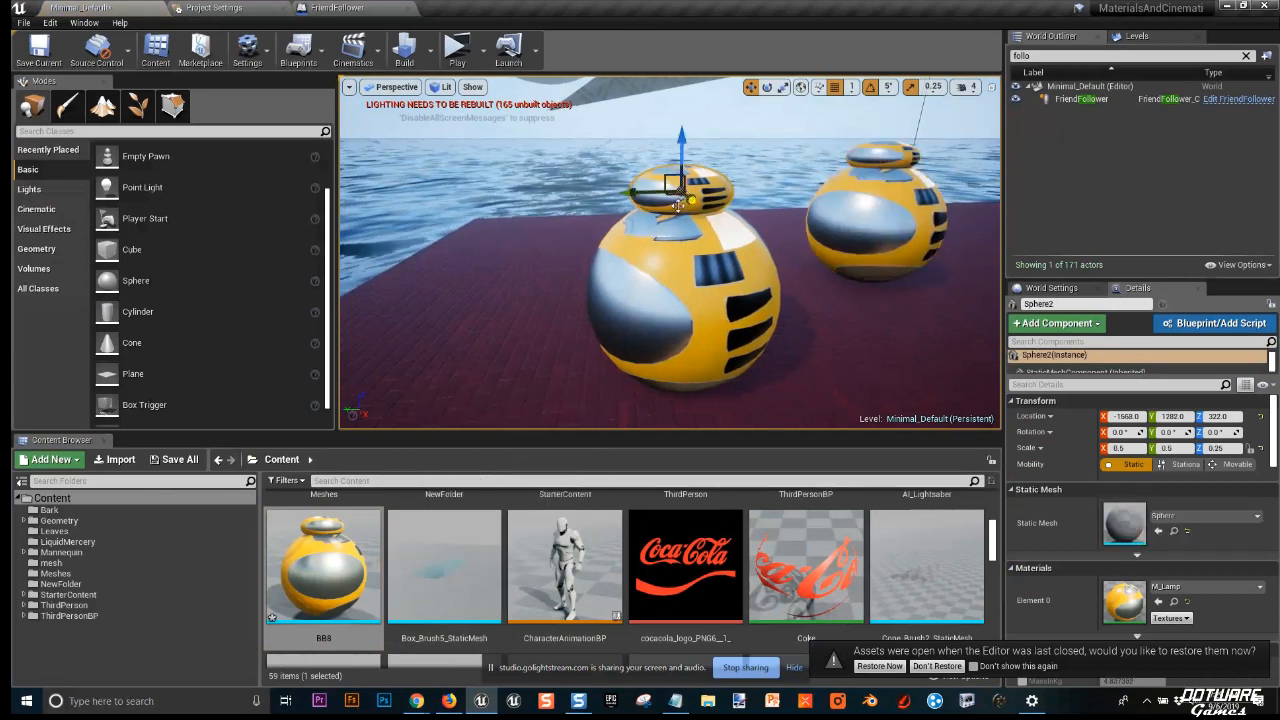
{"action": "left_click", "coordinate": [661, 257], "text": "ctrl"}
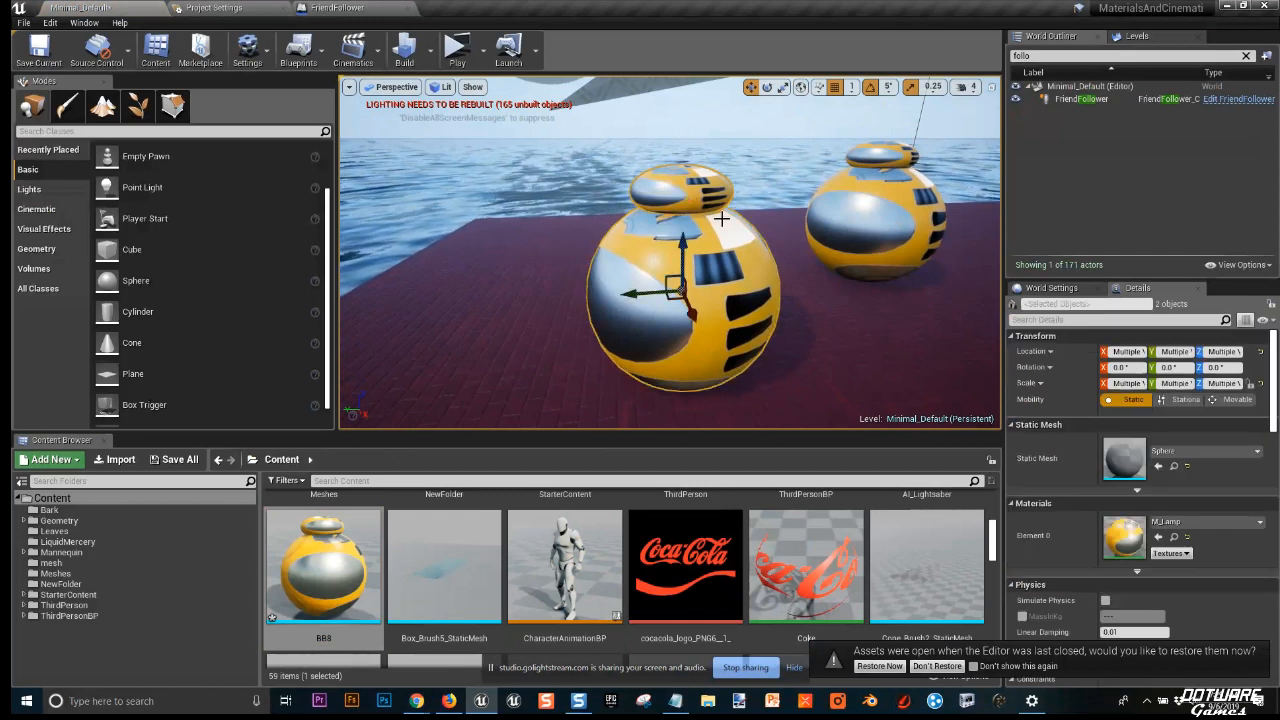
{"action": "right_click", "coordinate": [697, 278]}
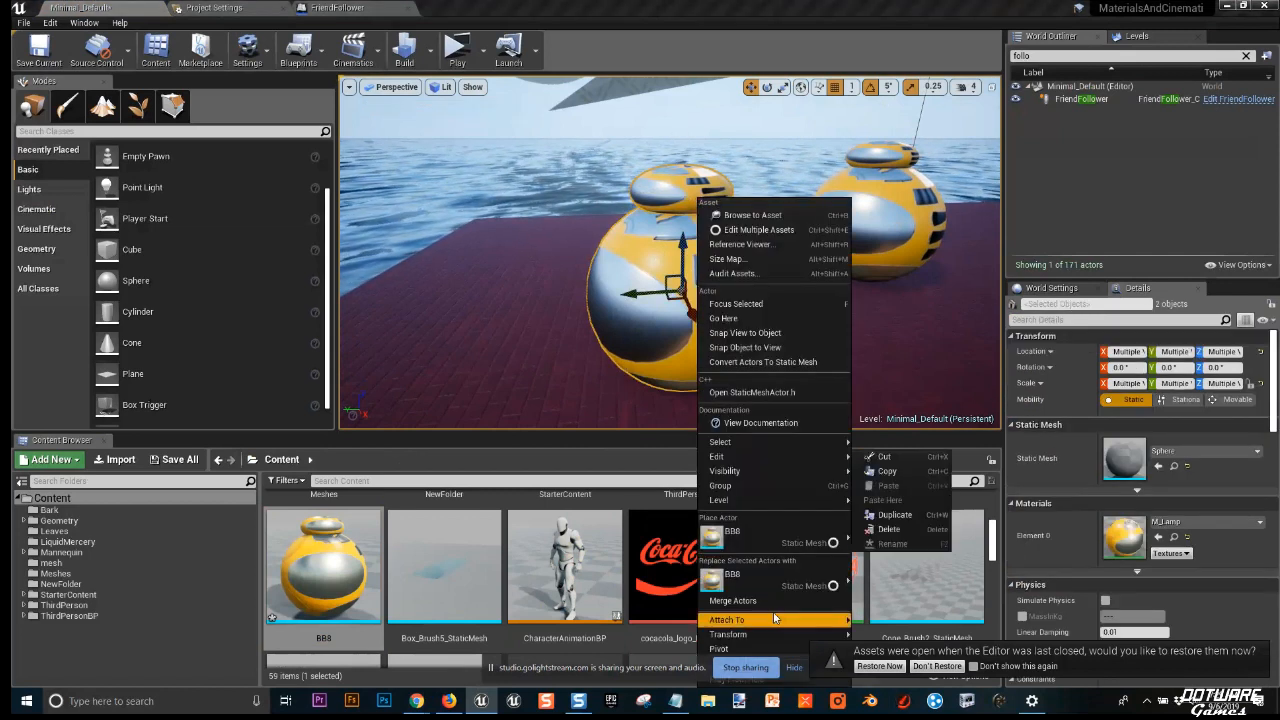
{"action": "left_click", "coordinate": [808, 601]}
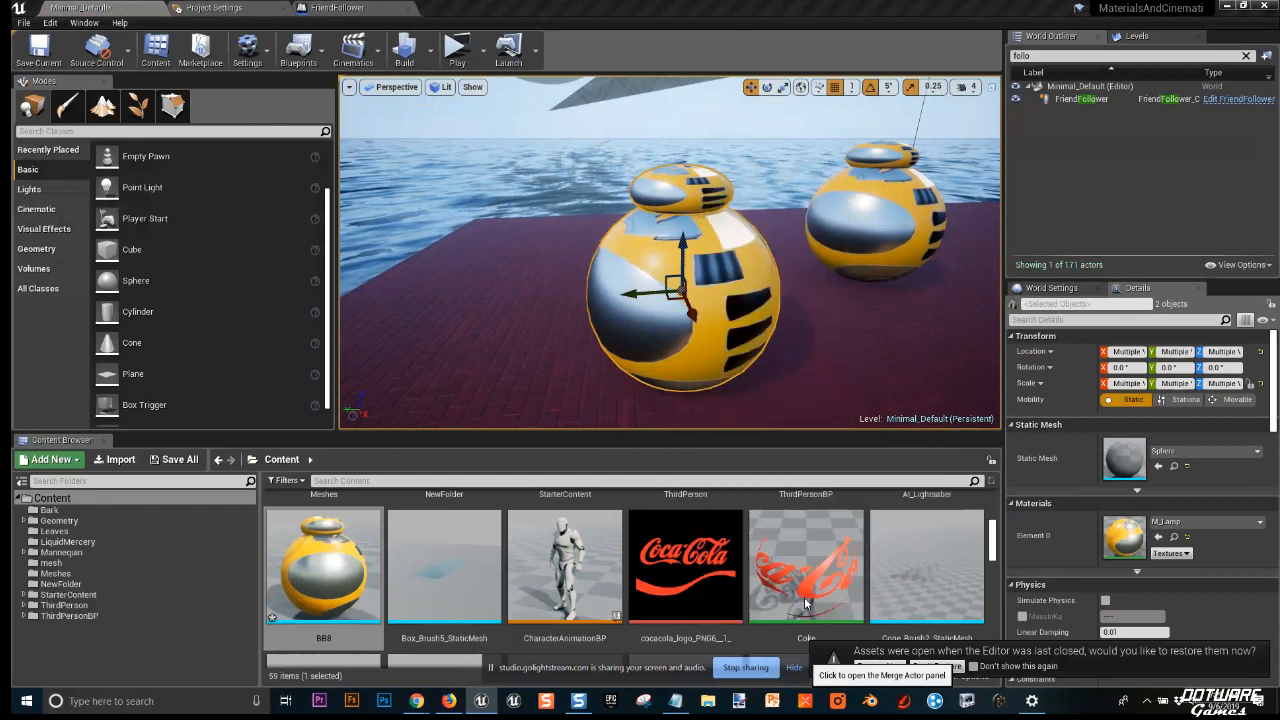
{"action": "left_click", "coordinate": [1068, 140]}
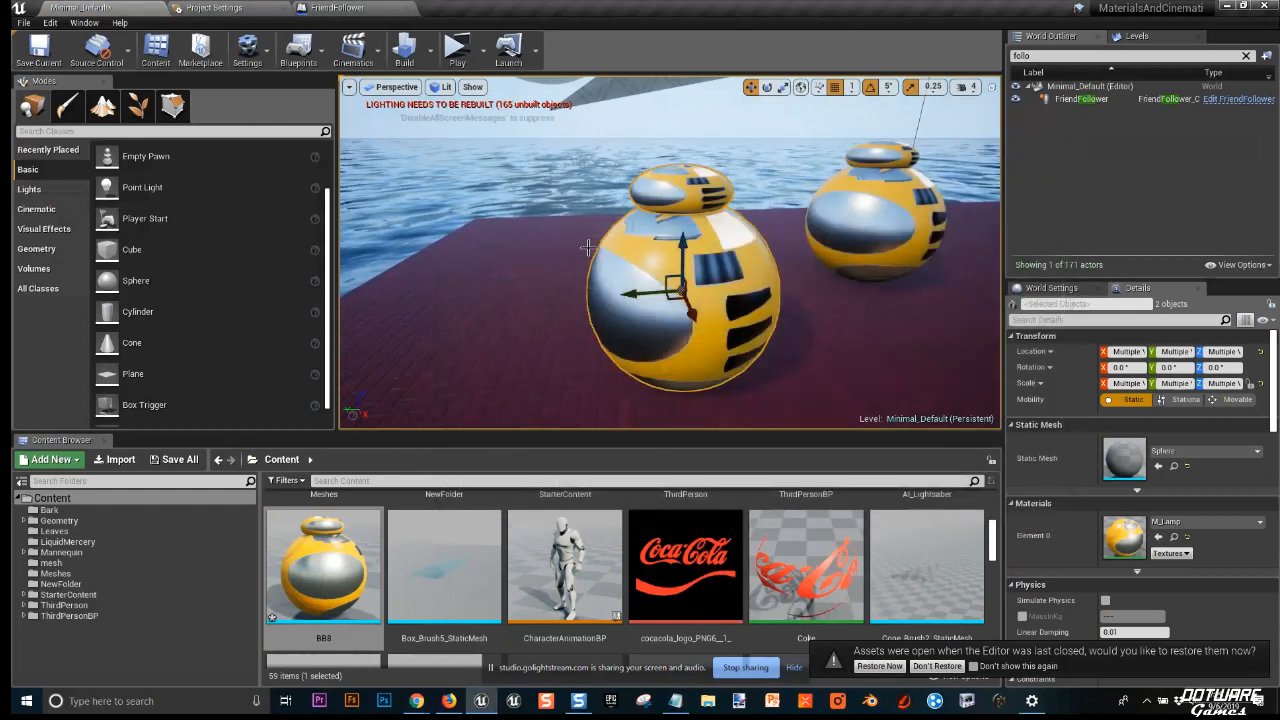
Switch to the FriendFollower blueprint and examine its gold mannequin character and blue sword from several distances.
{"action": "left_click", "coordinate": [338, 8]}
{"action": "left_click", "coordinate": [302, 96]}
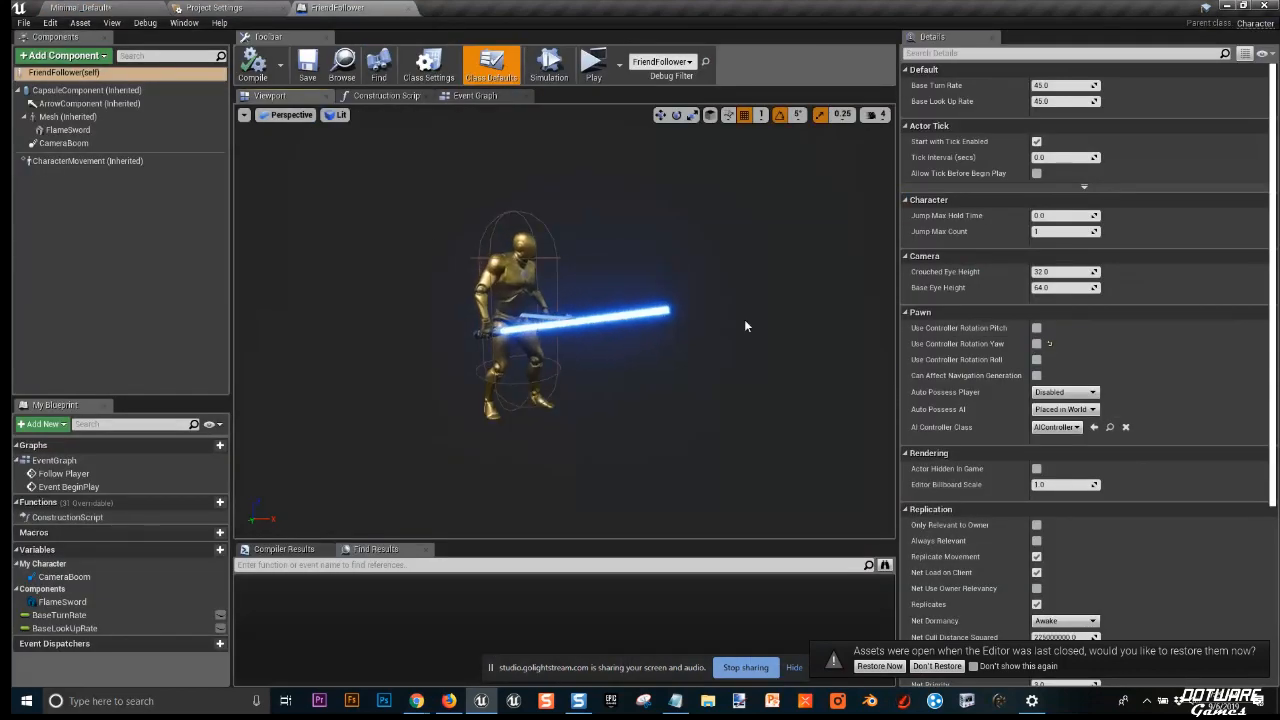
{"action": "scroll", "coordinate": [748, 328], "scroll_direction": "up", "scroll_amount": 5}
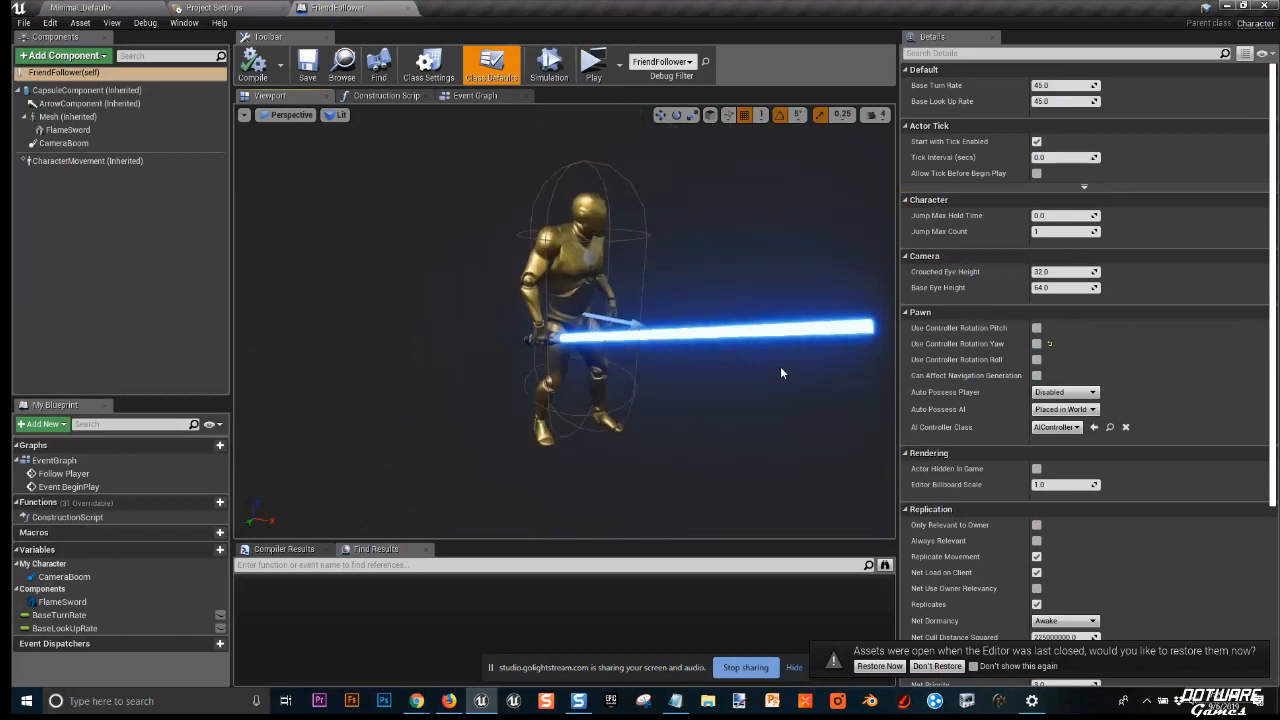
{"action": "scroll", "coordinate": [686, 346], "scroll_direction": "up", "scroll_amount": 3}
{"action": "scroll", "coordinate": [686, 346], "scroll_direction": "up", "scroll_amount": 2}
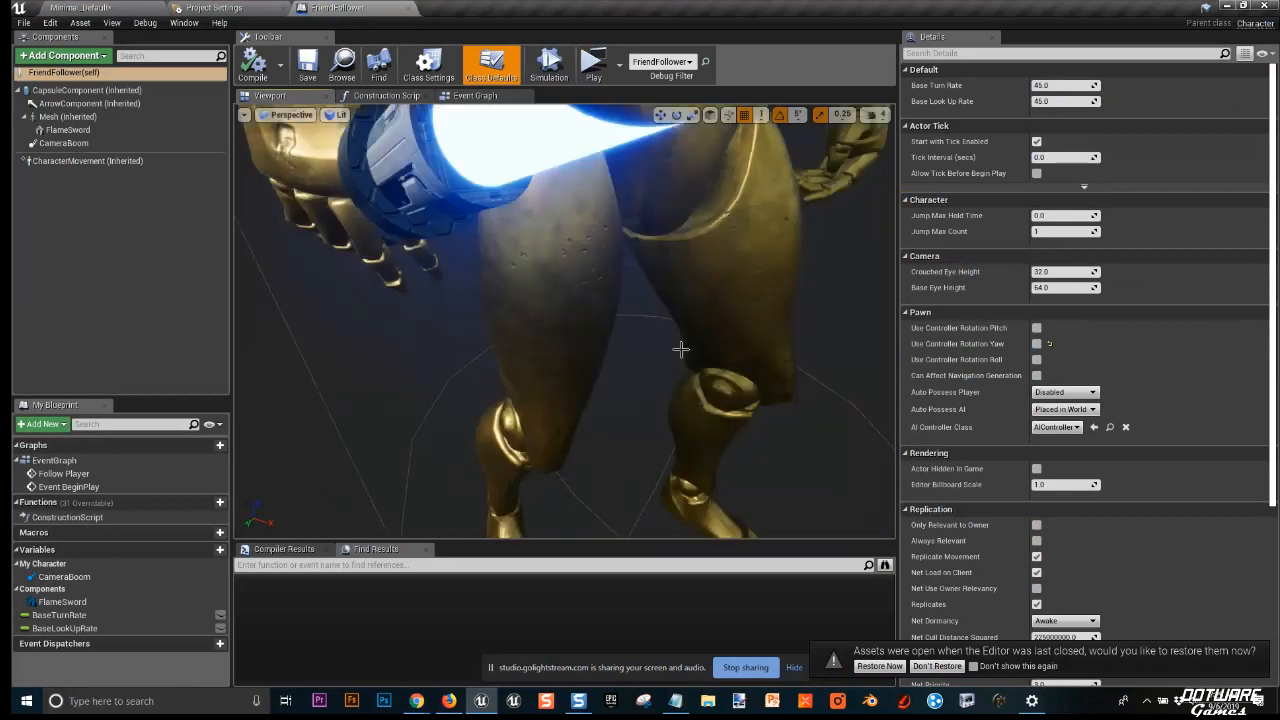
{"action": "scroll", "coordinate": [681, 348], "scroll_direction": "down", "scroll_amount": 6}
{"action": "scroll", "coordinate": [681, 335], "scroll_direction": "up", "scroll_amount": 2}
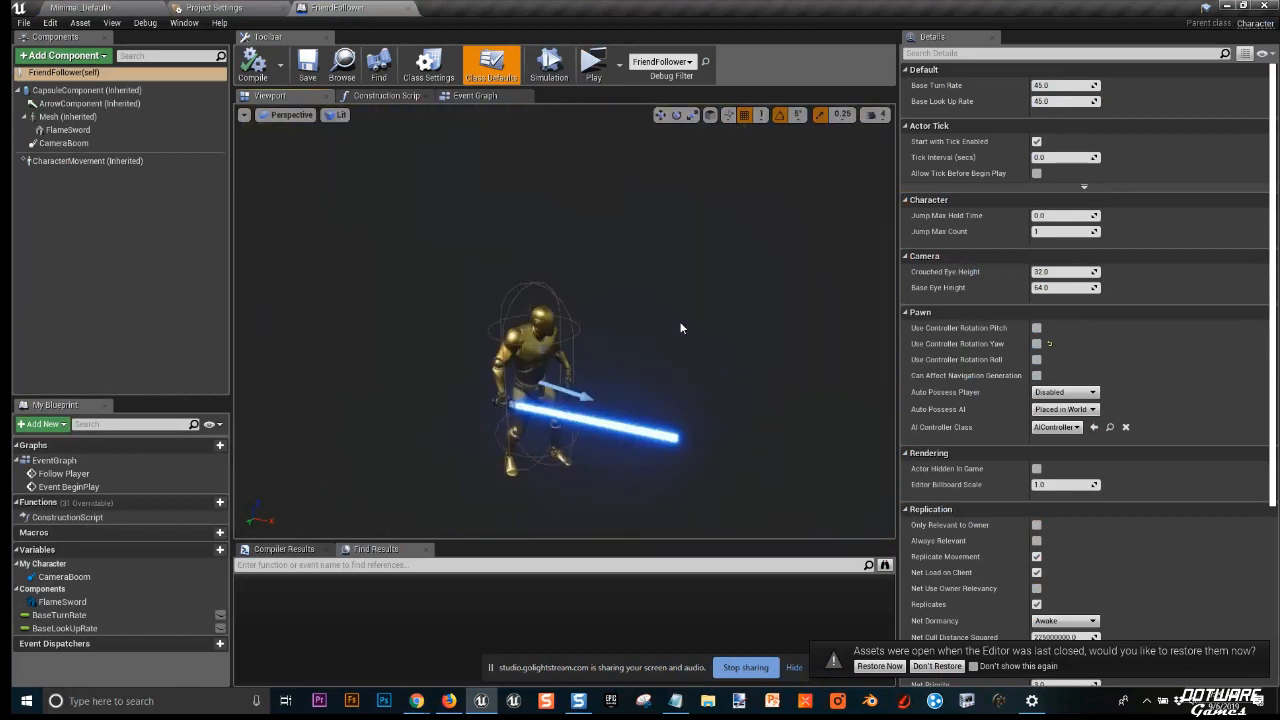
{"action": "right_click_drag", "start_coordinate": [680, 328], "coordinate": [664, 344]}
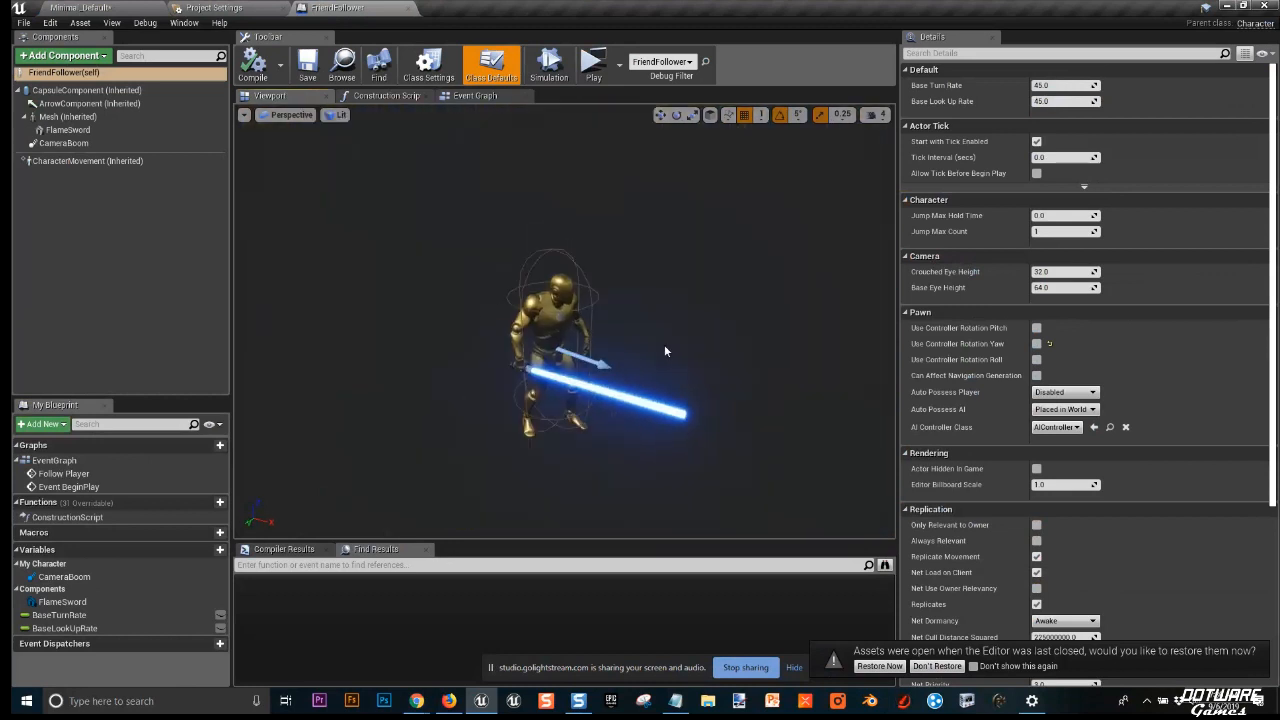
Return to the Minimal_Default level, select the FriendFollower actor and check its blueprint editing options.
{"action": "left_click", "coordinate": [80, 8]}
{"action": "left_click", "coordinate": [1110, 59]}
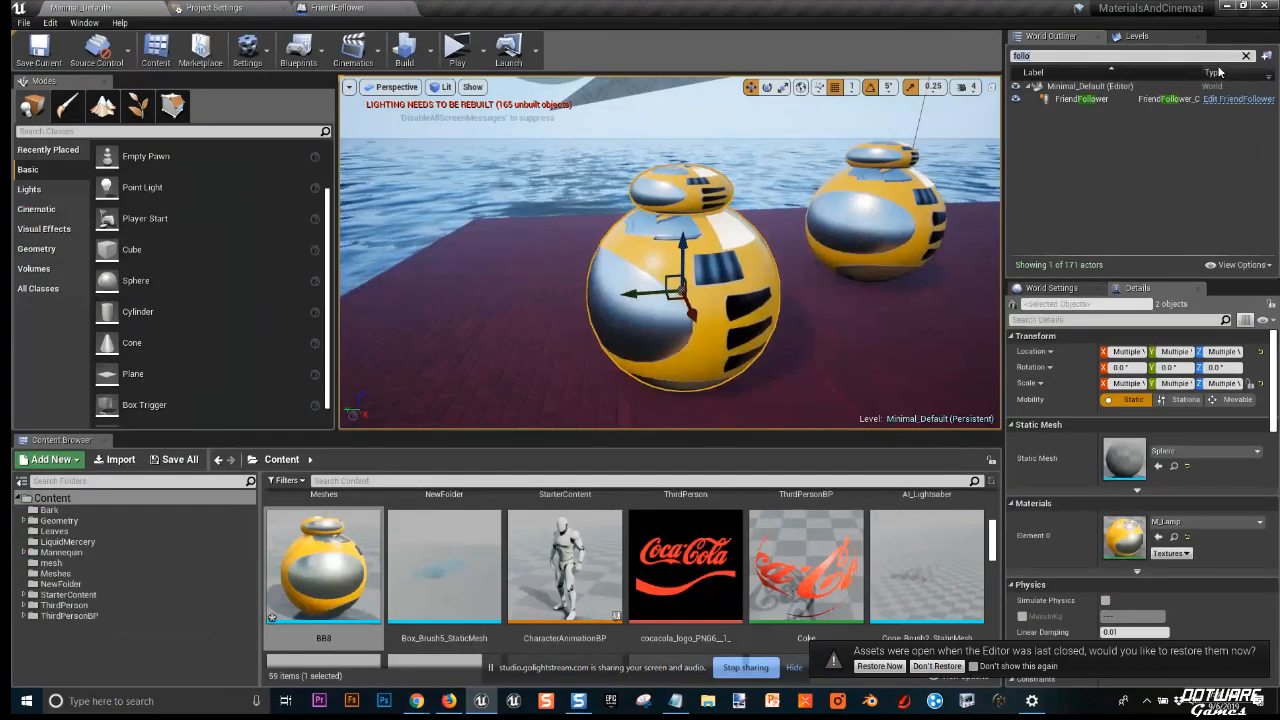
{"action": "right_click_drag", "start_coordinate": [480, 334], "coordinate": [680, 329]}
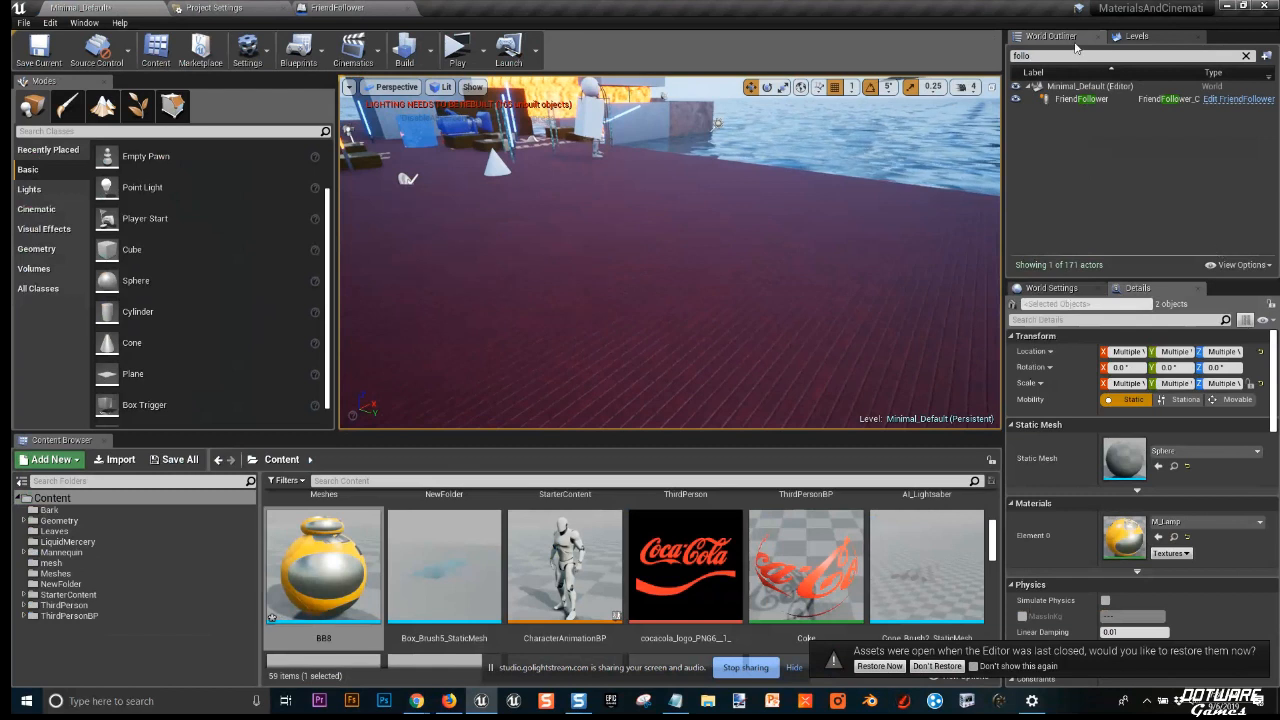
{"action": "left_click", "coordinate": [1080, 99]}
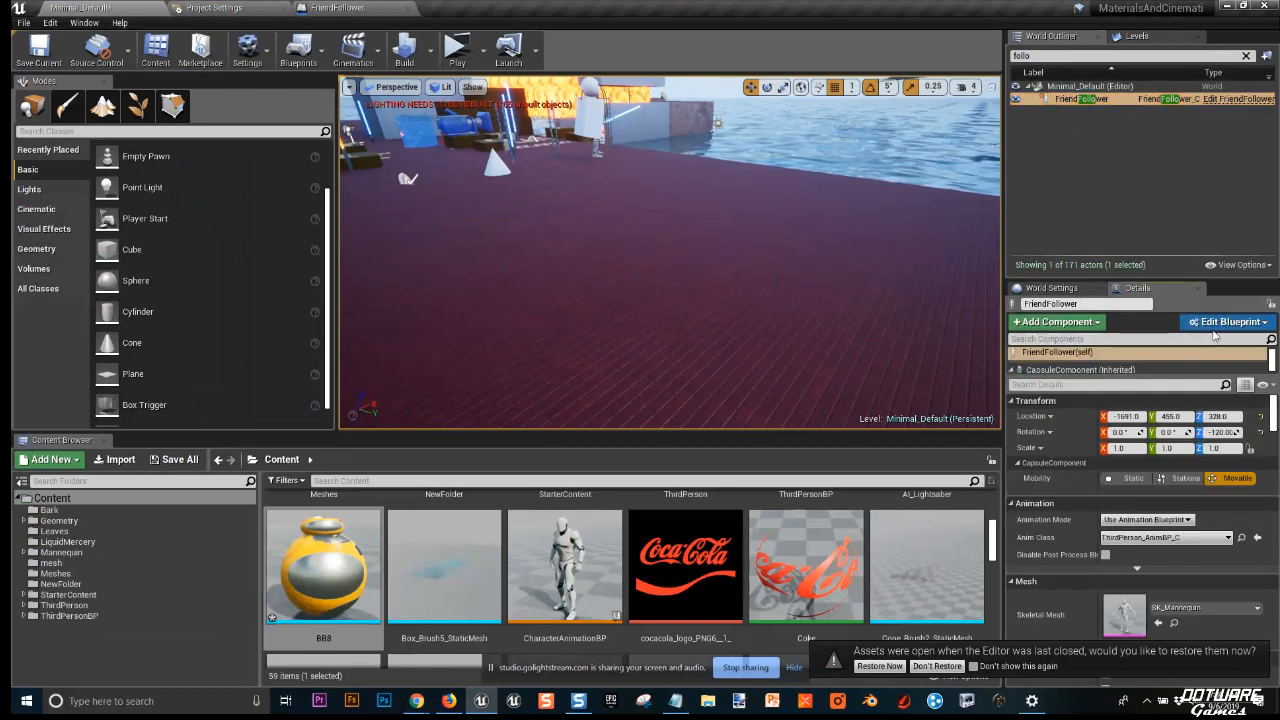
{"action": "left_click", "coordinate": [1222, 322]}
{"action": "left_click", "coordinate": [1174, 247]}
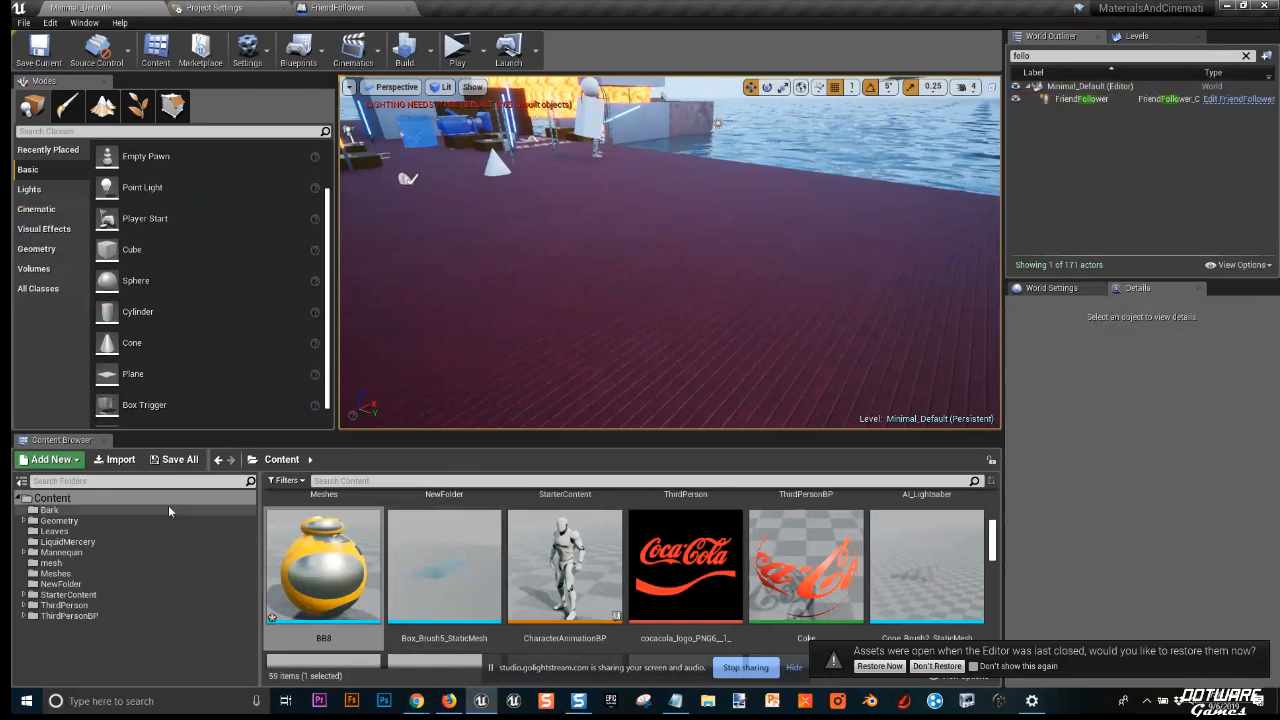
Search the project content for "follow" and open the FriendFollower blueprint.
{"action": "left_click", "coordinate": [378, 483]}
{"action": "type", "text": "follow"}
{"action": "left_click", "coordinate": [596, 555]}
{"action": "double_click", "coordinate": [596, 555]}
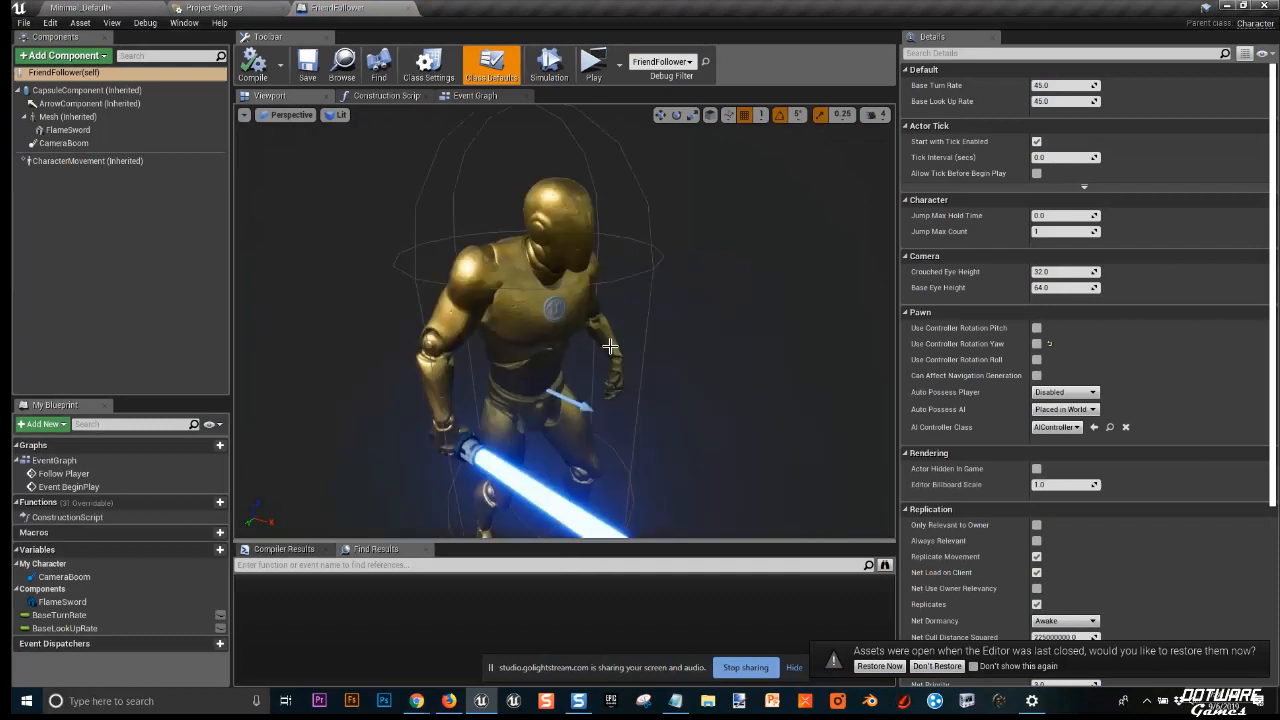
Look at FriendFollower's event graph, then examine the character model in the blueprint's 3D preview.
{"action": "left_click", "coordinate": [475, 95]}
{"action": "left_click", "coordinate": [295, 96]}
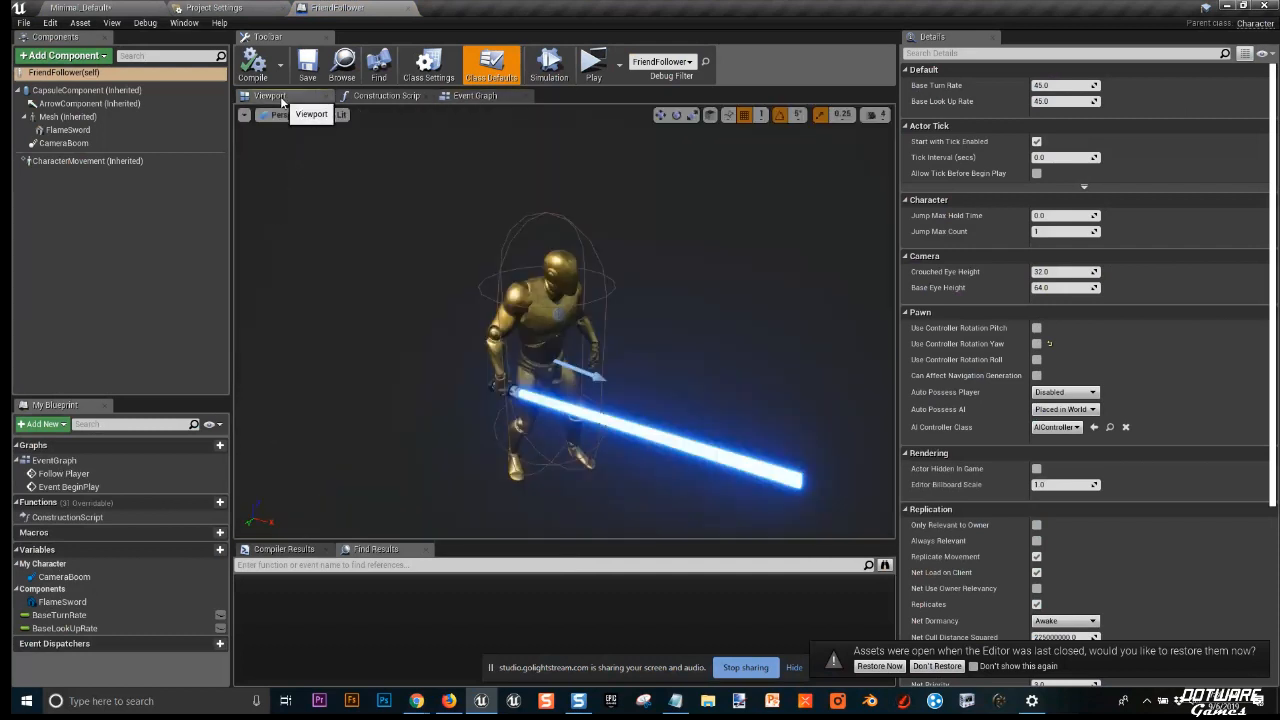
{"action": "scroll", "coordinate": [482, 266], "scroll_direction": "down", "scroll_amount": 3}
{"action": "scroll", "coordinate": [530, 330], "scroll_direction": "up", "scroll_amount": 8}
{"action": "scroll", "coordinate": [575, 393], "scroll_direction": "down", "scroll_amount": 5}
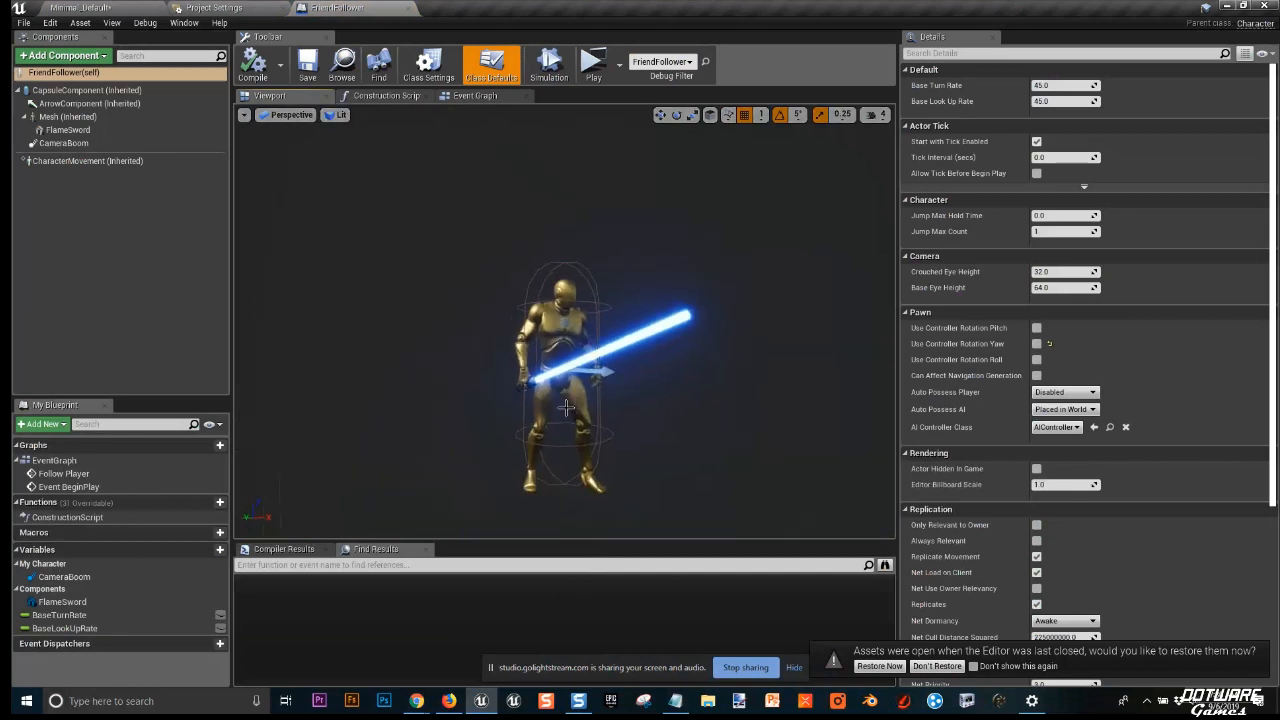
{"action": "middle_click_drag", "start_coordinate": [566, 414], "coordinate": [575, 373]}
{"action": "scroll", "coordinate": [575, 373], "scroll_direction": "down", "scroll_amount": 2}
{"action": "scroll", "coordinate": [572, 375], "scroll_direction": "up", "scroll_amount": 2}
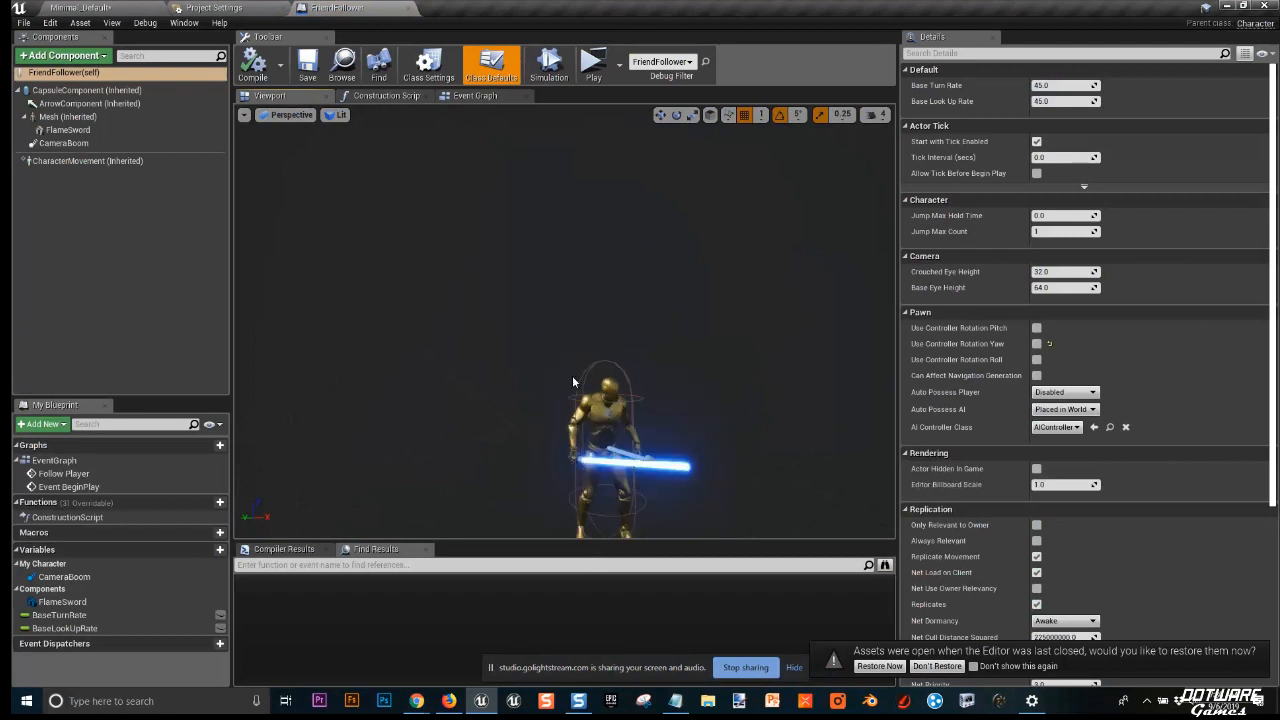
{"action": "scroll", "coordinate": [572, 375], "scroll_direction": "down", "scroll_amount": 1}
{"action": "scroll", "coordinate": [568, 380], "scroll_direction": "up", "scroll_amount": 1}
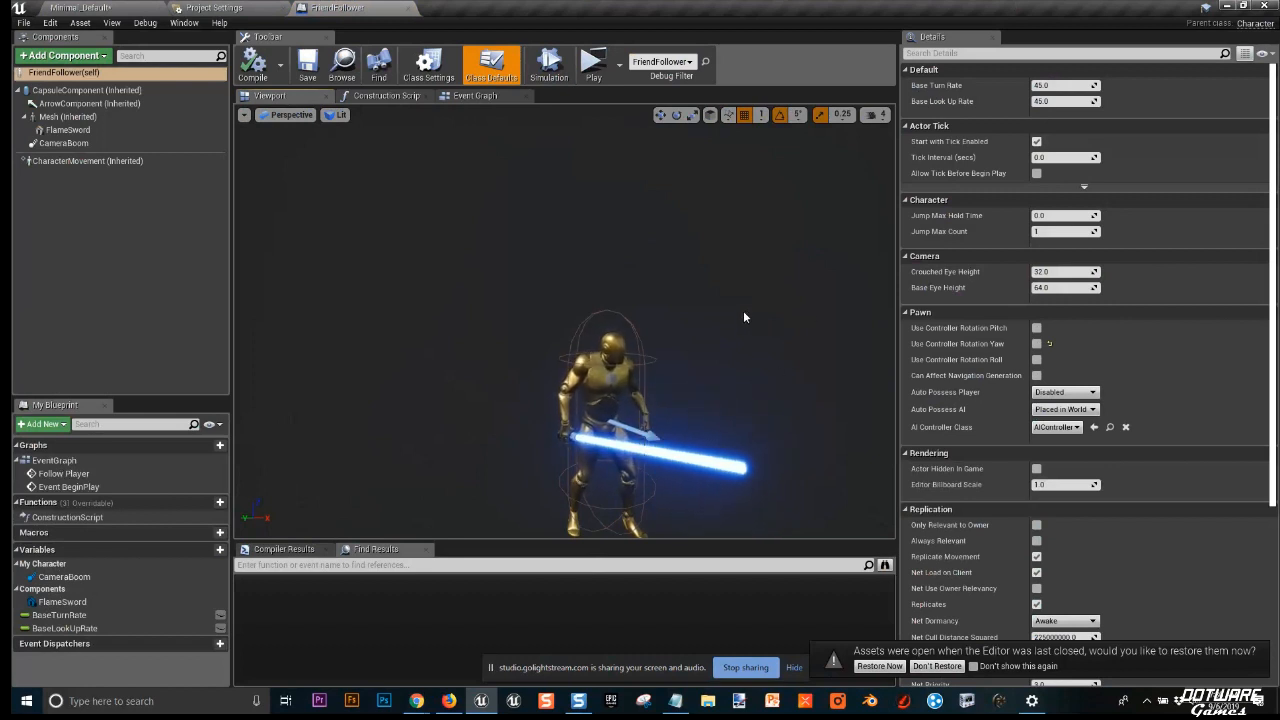
{"action": "scroll", "coordinate": [610, 280], "scroll_direction": "up", "scroll_amount": 3}
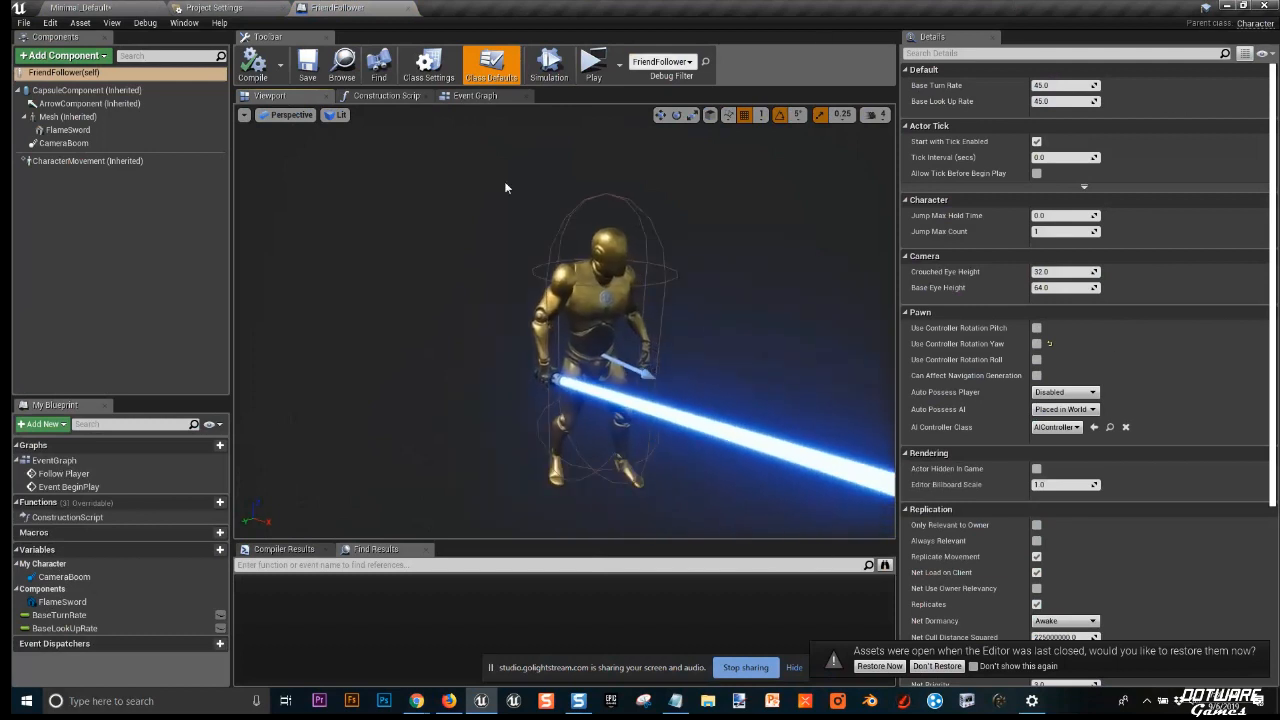
Clear the SK_Mannequin skeletal mesh from FriendFollower's Mesh component and delete the FlameSword component.
{"action": "left_click", "coordinate": [598, 300]}
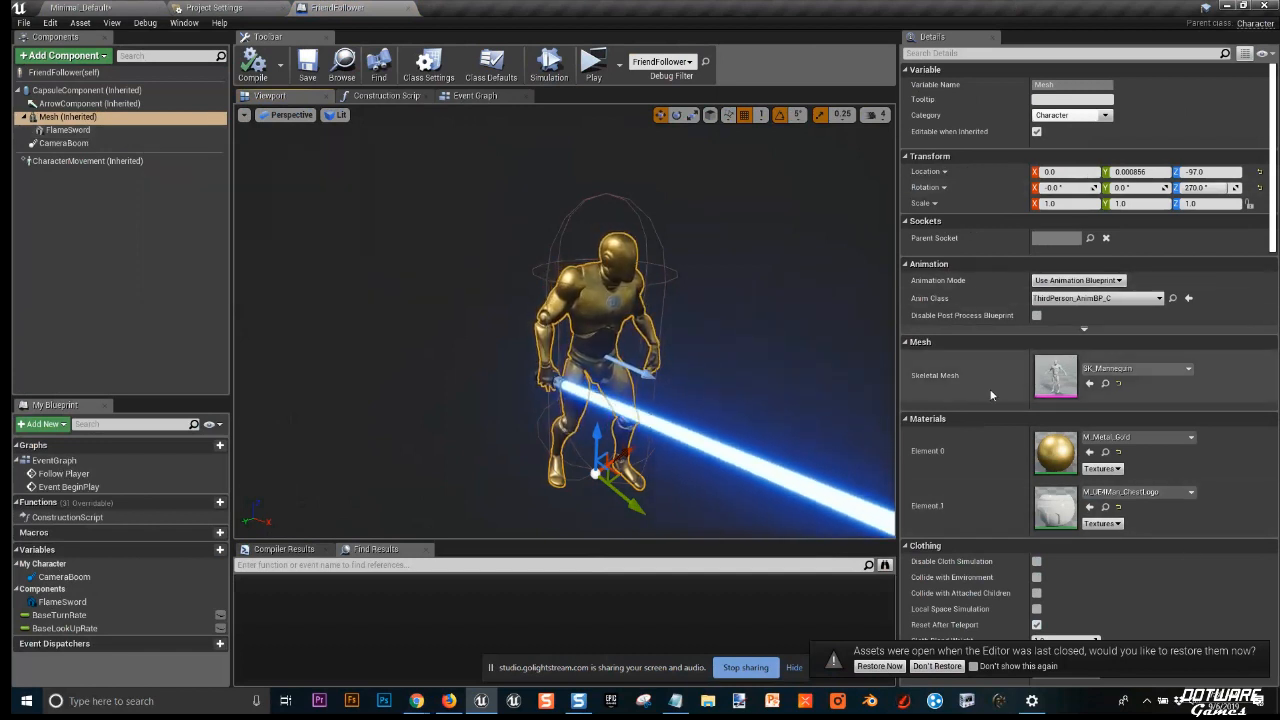
{"action": "left_click", "coordinate": [1150, 370]}
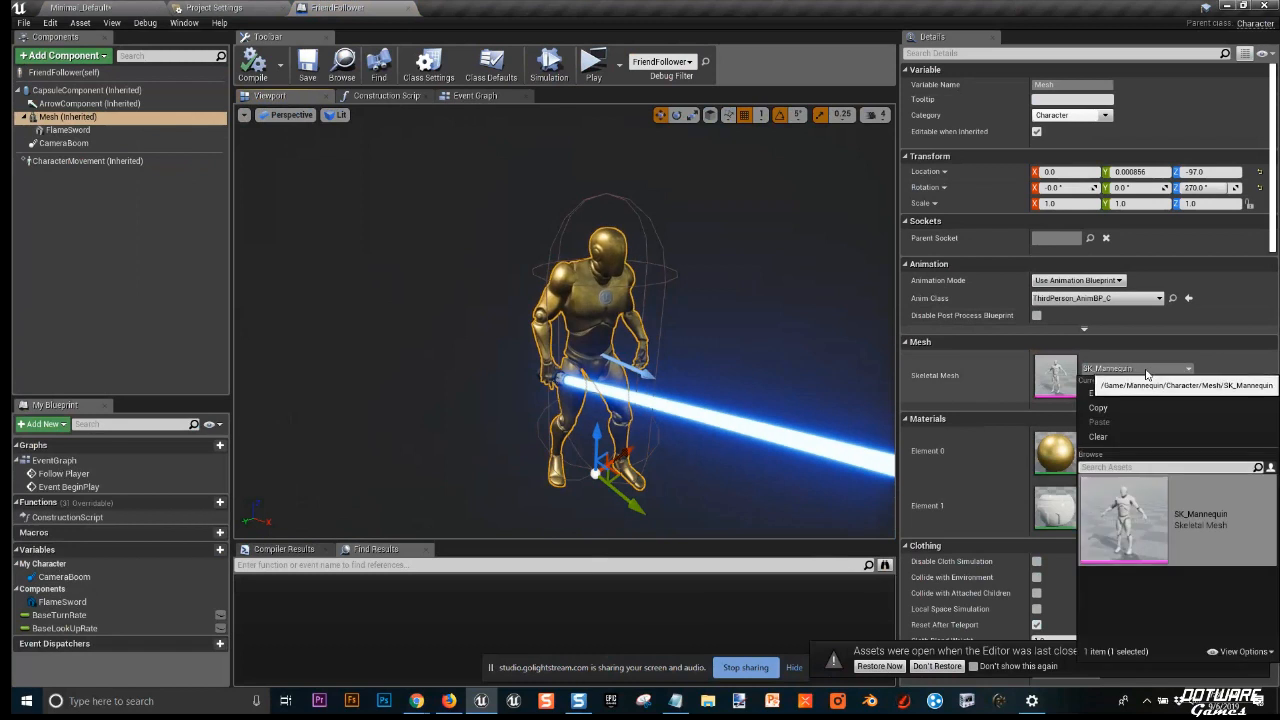
{"action": "left_click", "coordinate": [1140, 369]}
{"action": "left_click", "coordinate": [1140, 369]}
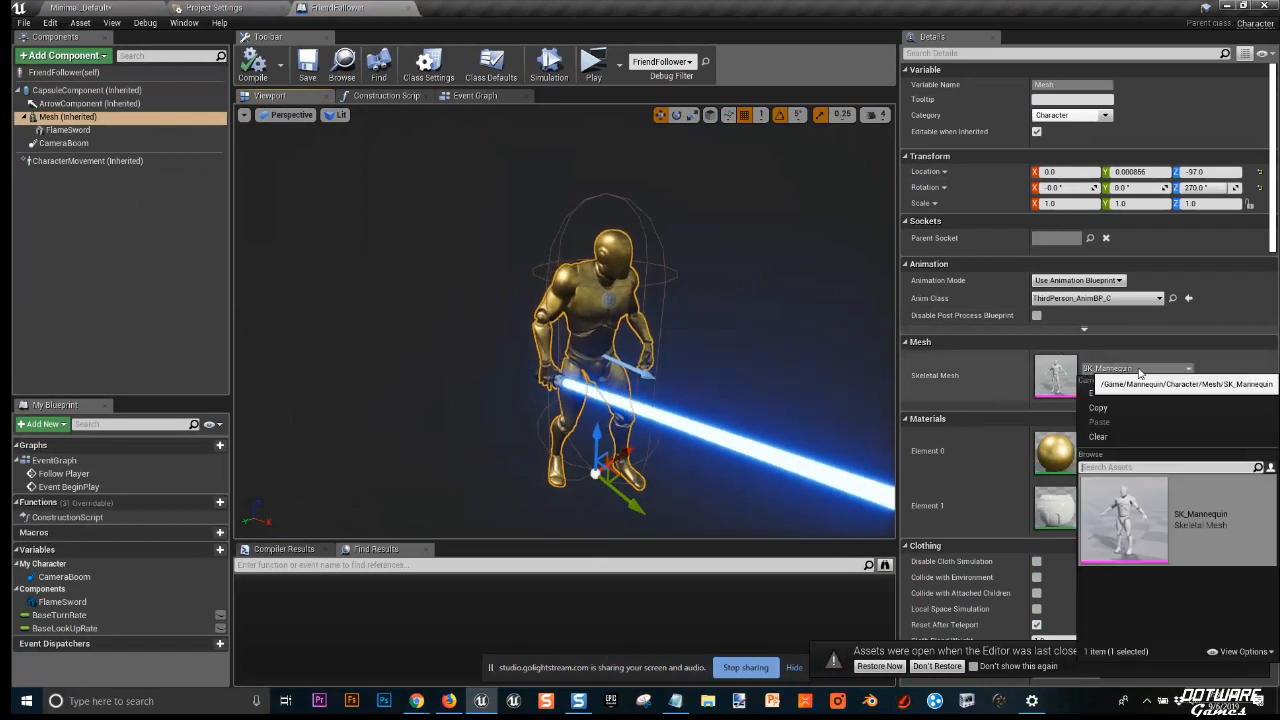
{"action": "left_click", "coordinate": [1158, 444]}
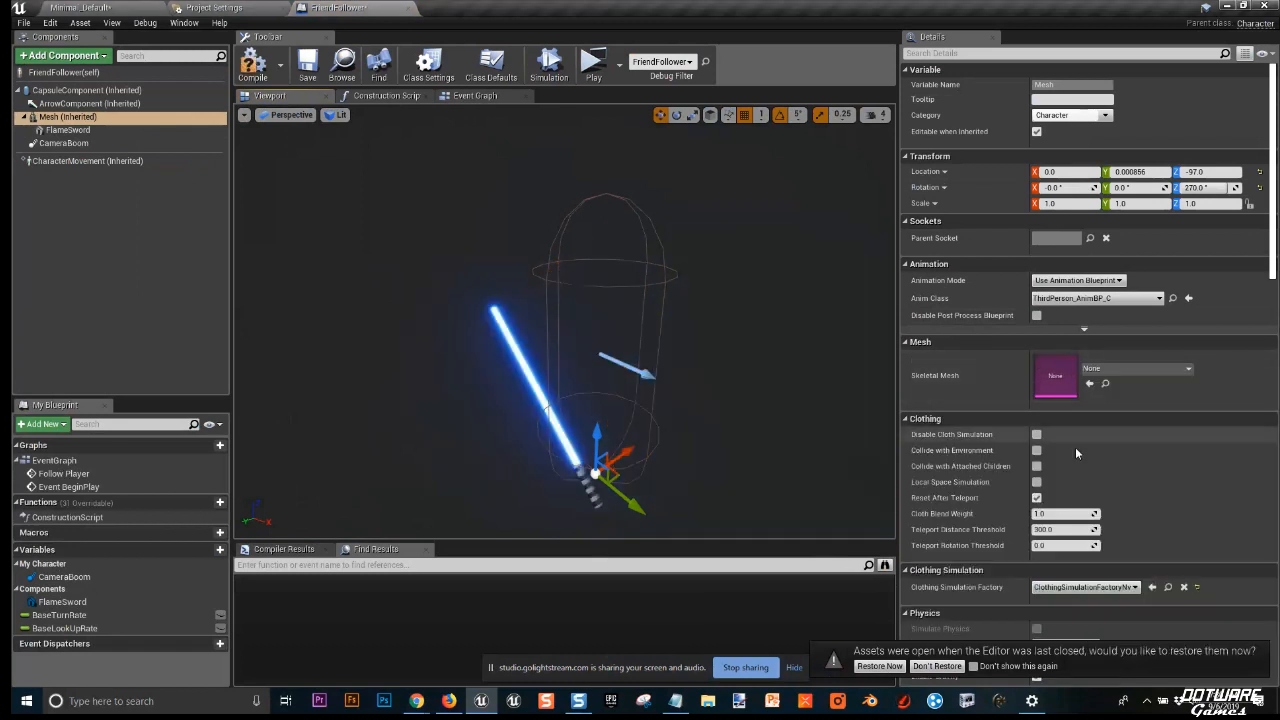
{"action": "left_click", "coordinate": [505, 330]}
{"action": "key", "text": "Delete"}
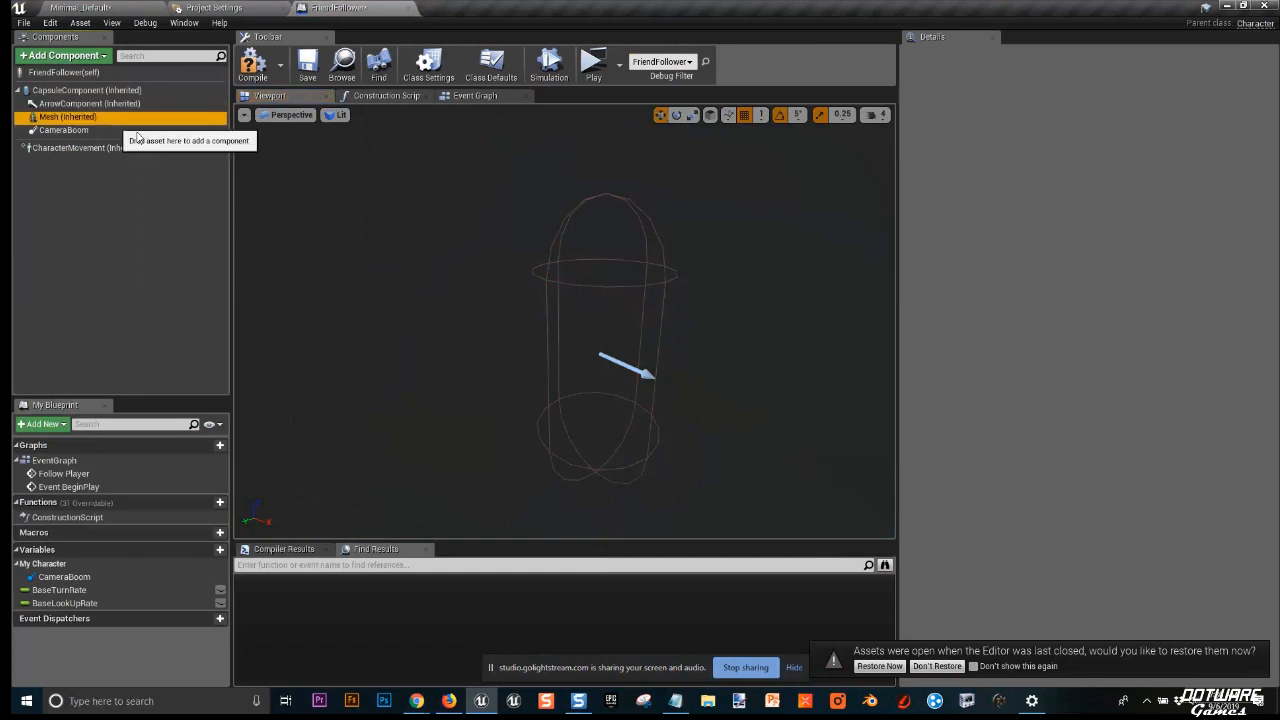
Check which skeletal mesh assets are available for FriendFollower's inherited Mesh component.
{"action": "left_click", "coordinate": [62, 116]}
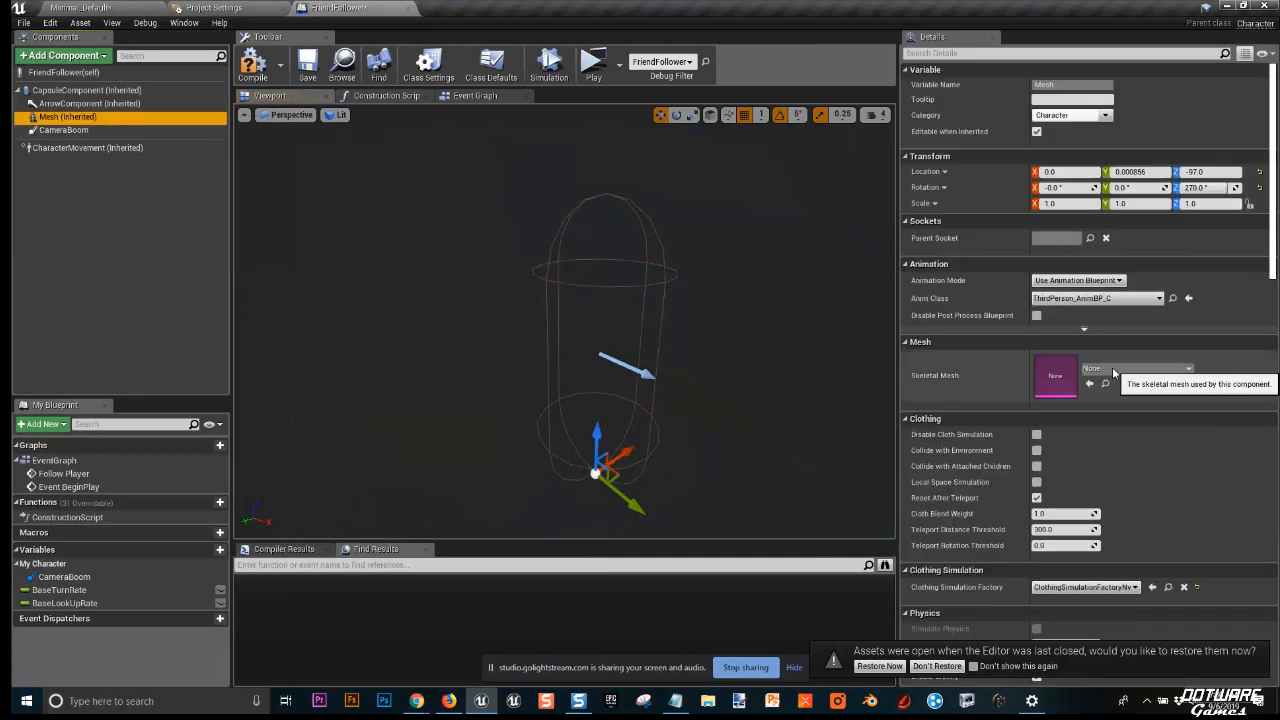
{"action": "left_click", "coordinate": [80, 104]}
{"action": "left_click", "coordinate": [76, 118]}
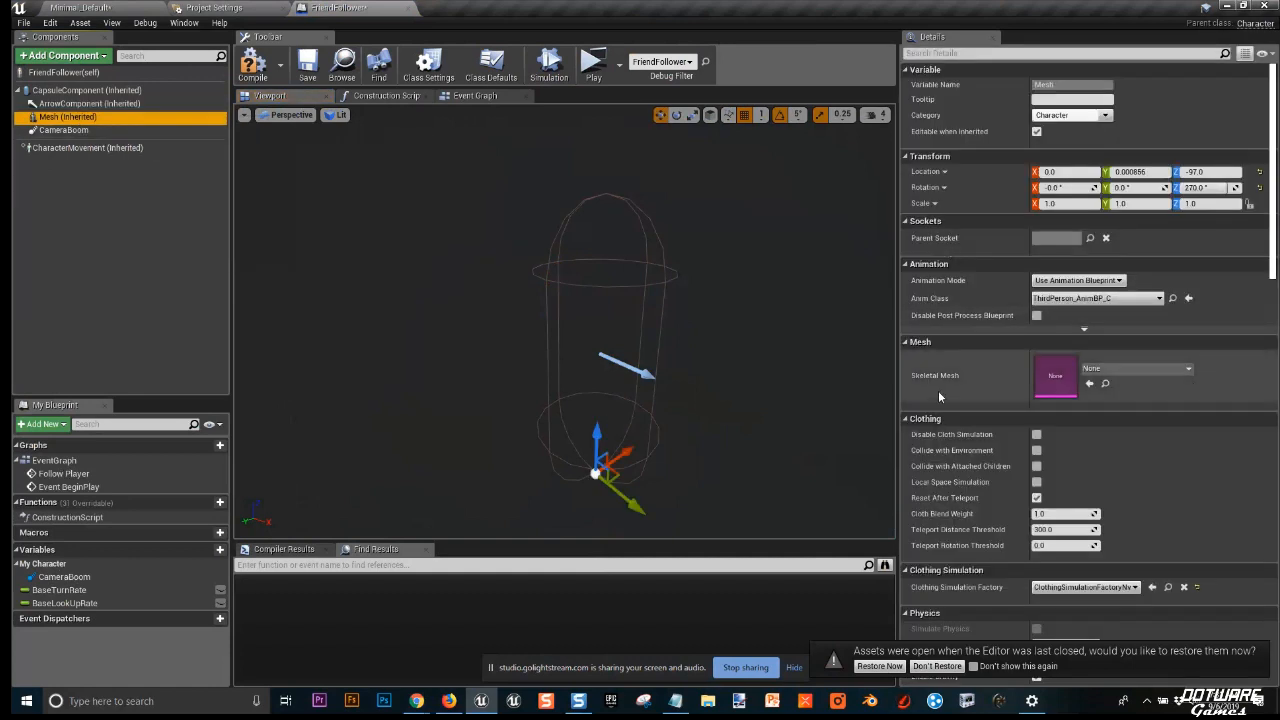
{"action": "left_click", "coordinate": [1059, 375]}
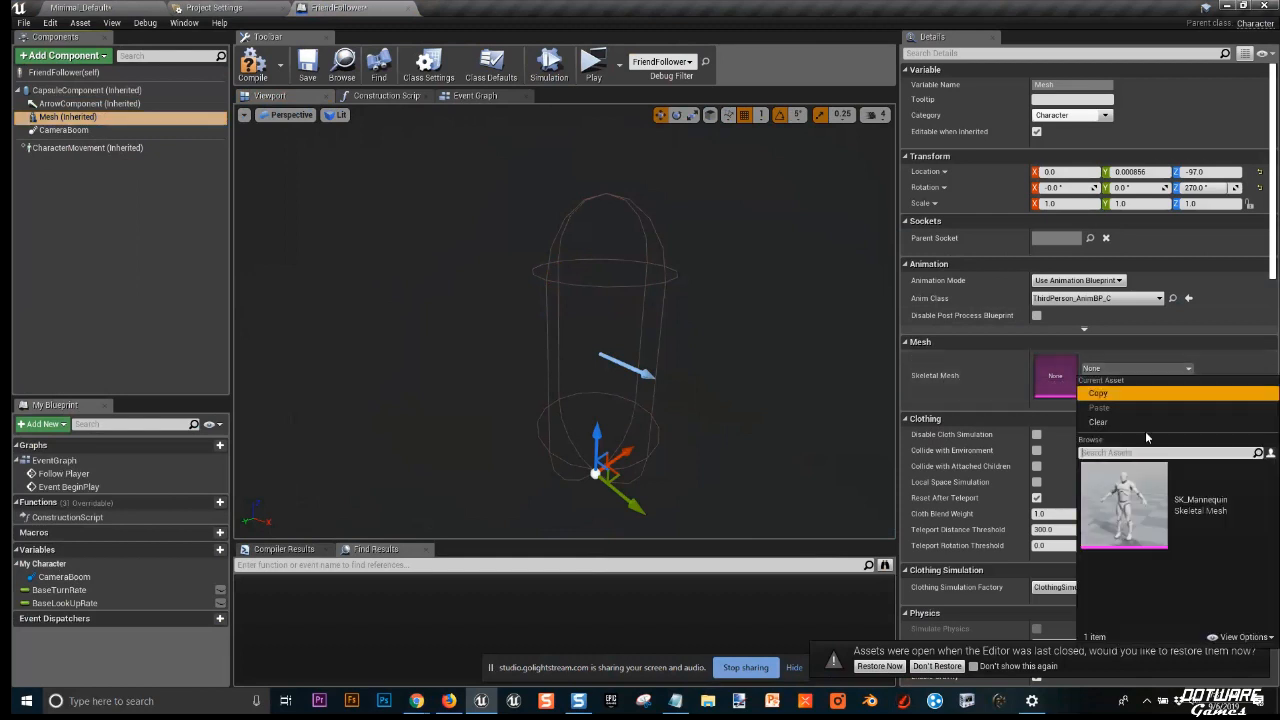
{"action": "left_click", "coordinate": [962, 381]}
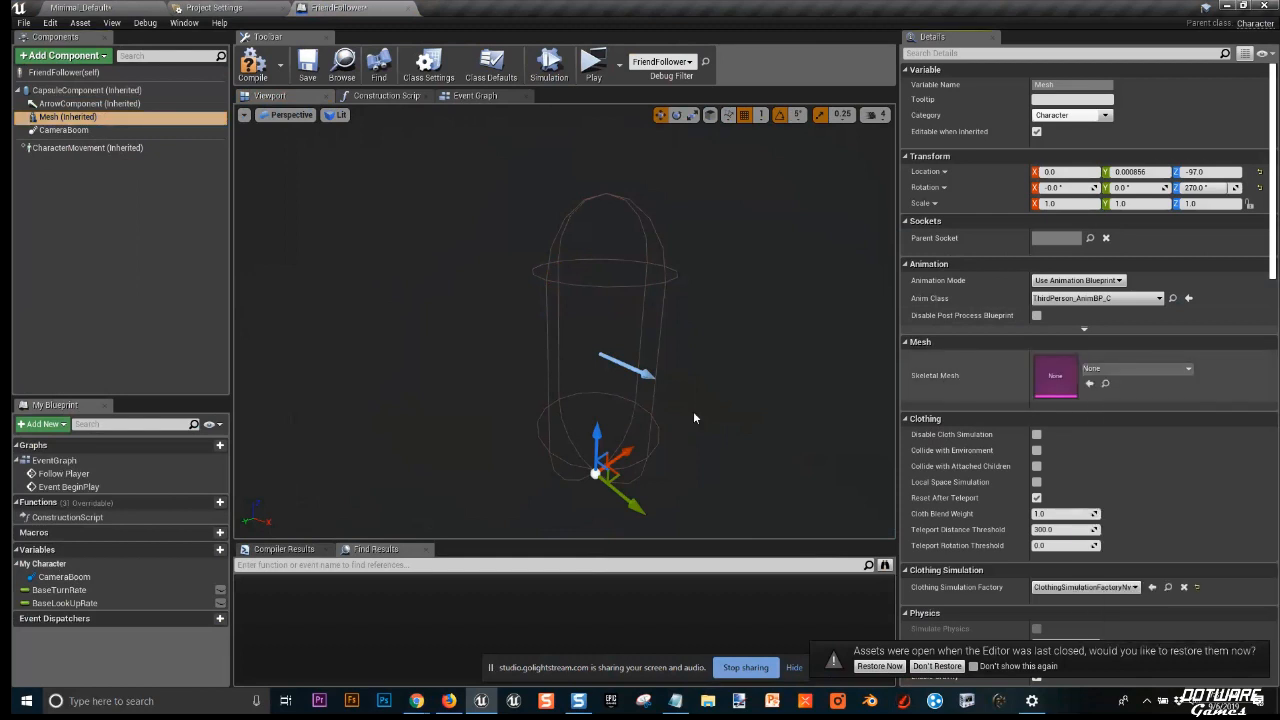
Add a Static Mesh component to the FriendFollower blueprint.
{"action": "scroll", "coordinate": [347, 303], "scroll_direction": "down", "scroll_amount": 3}
{"action": "left_click", "coordinate": [119, 91]}
{"action": "left_click", "coordinate": [60, 72]}
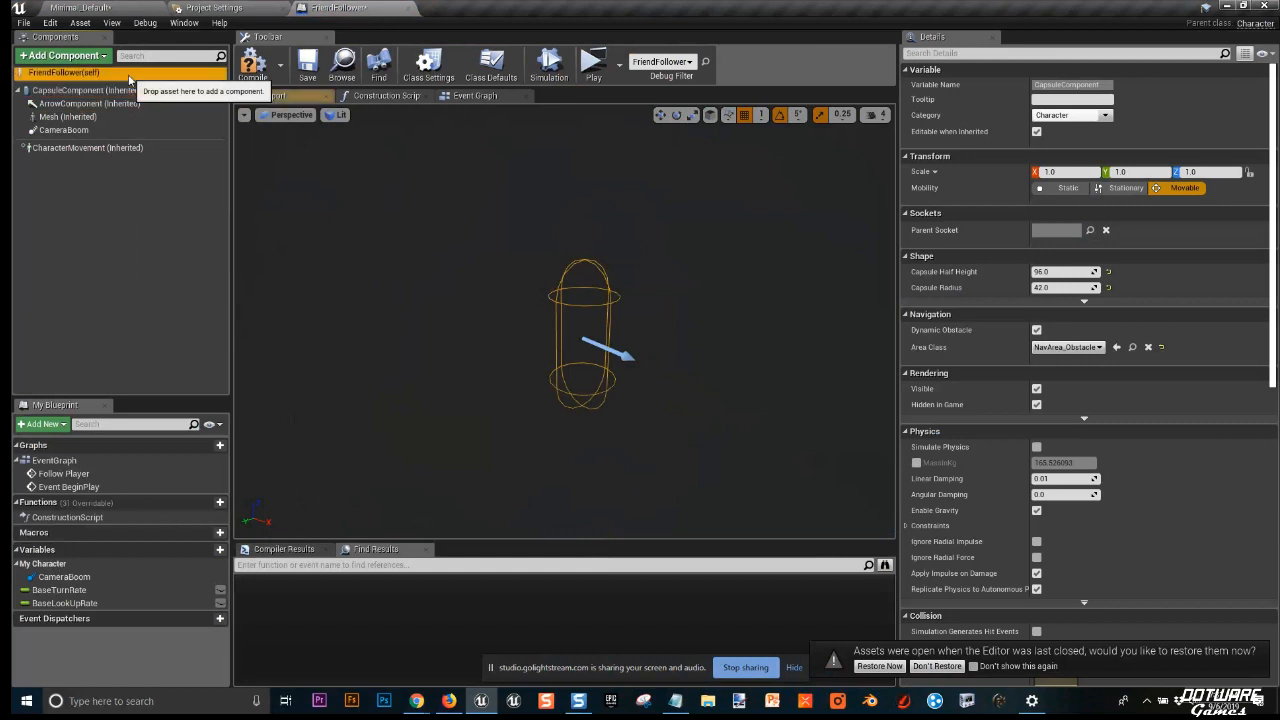
{"action": "left_click", "coordinate": [58, 57]}
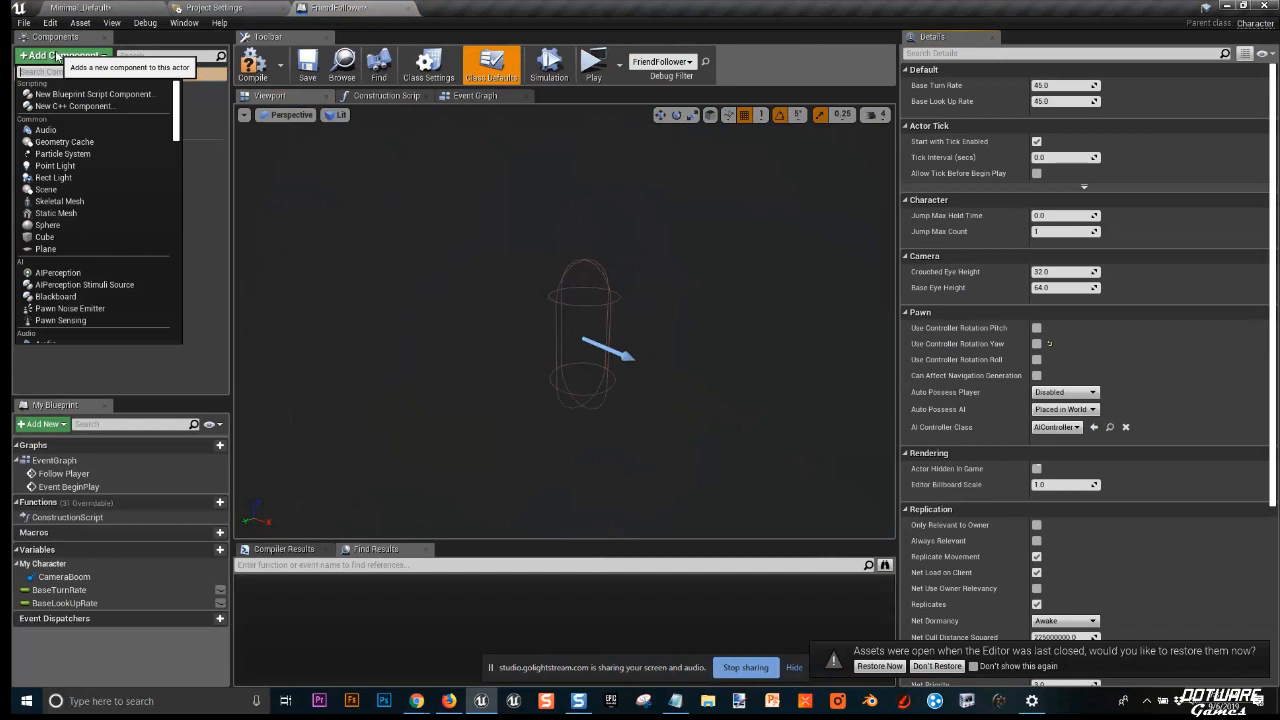
{"action": "left_click", "coordinate": [69, 57]}
{"action": "left_click", "coordinate": [67, 61]}
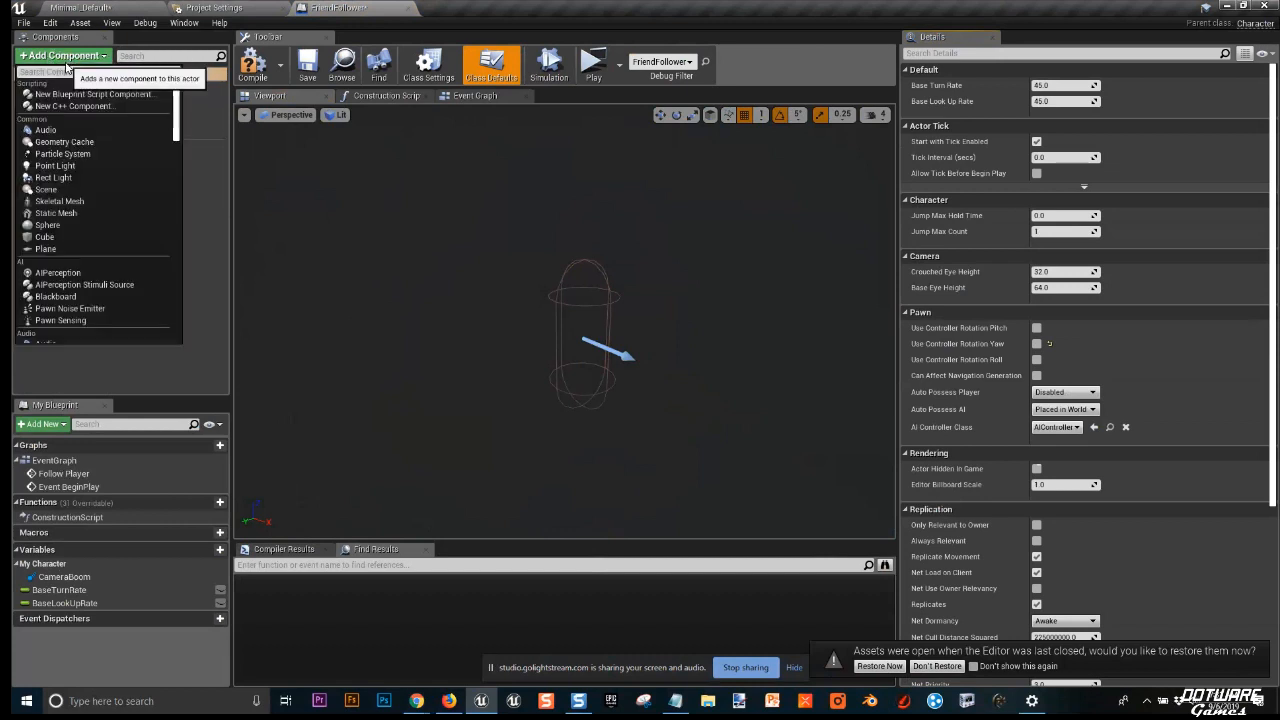
{"action": "left_click", "coordinate": [111, 214]}
{"action": "scroll", "coordinate": [549, 342], "scroll_direction": "up", "scroll_amount": 5}
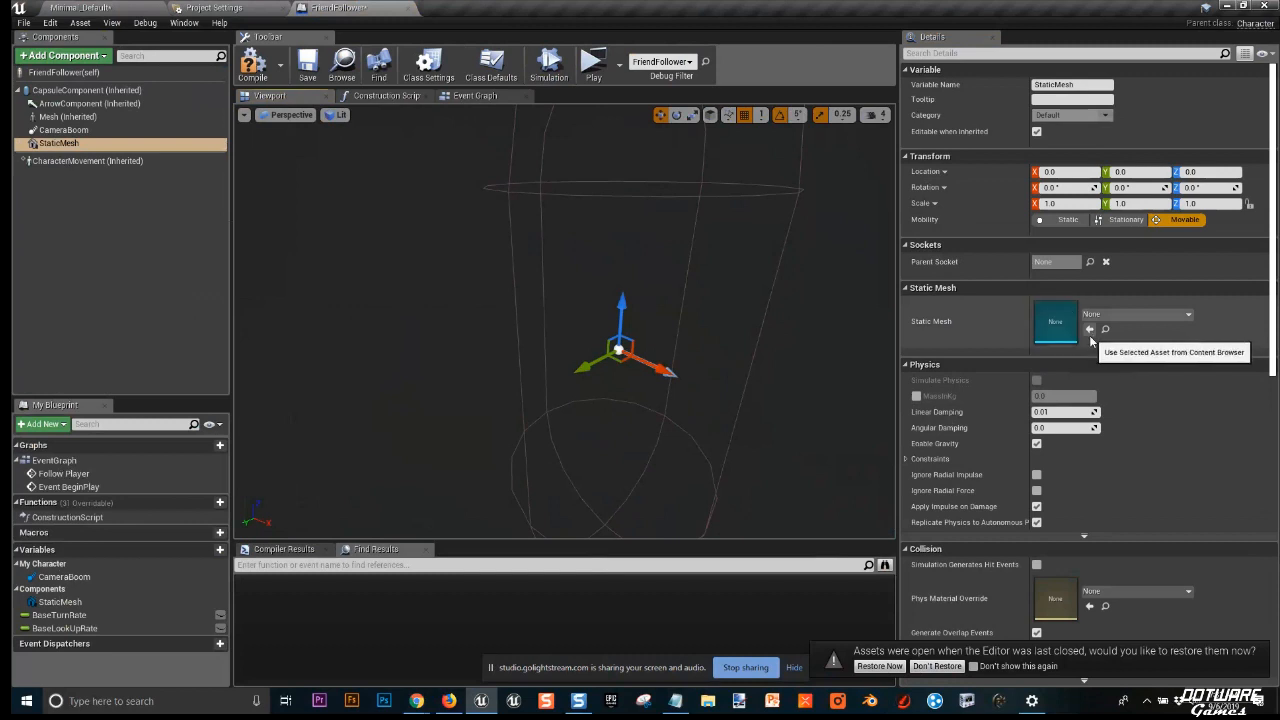
Assign the BB8 static mesh to the StaticMesh component.
{"action": "left_click", "coordinate": [1180, 315]}
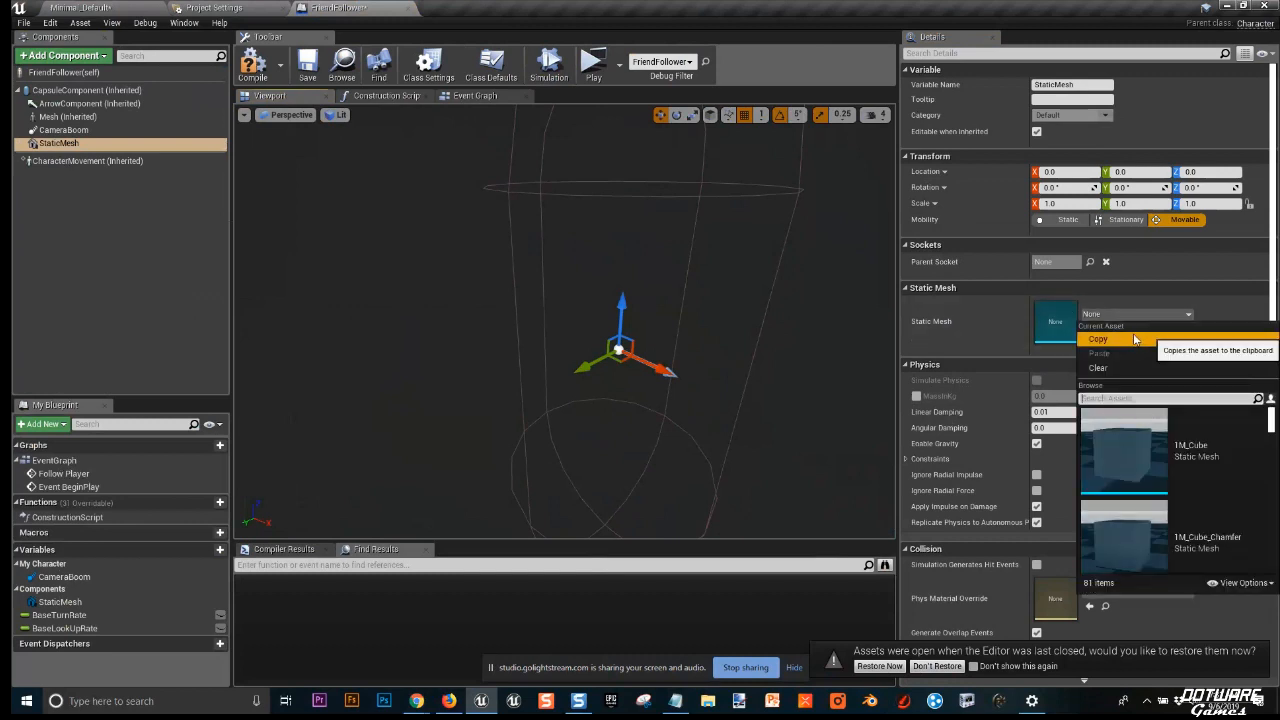
{"action": "type", "text": "bb8"}
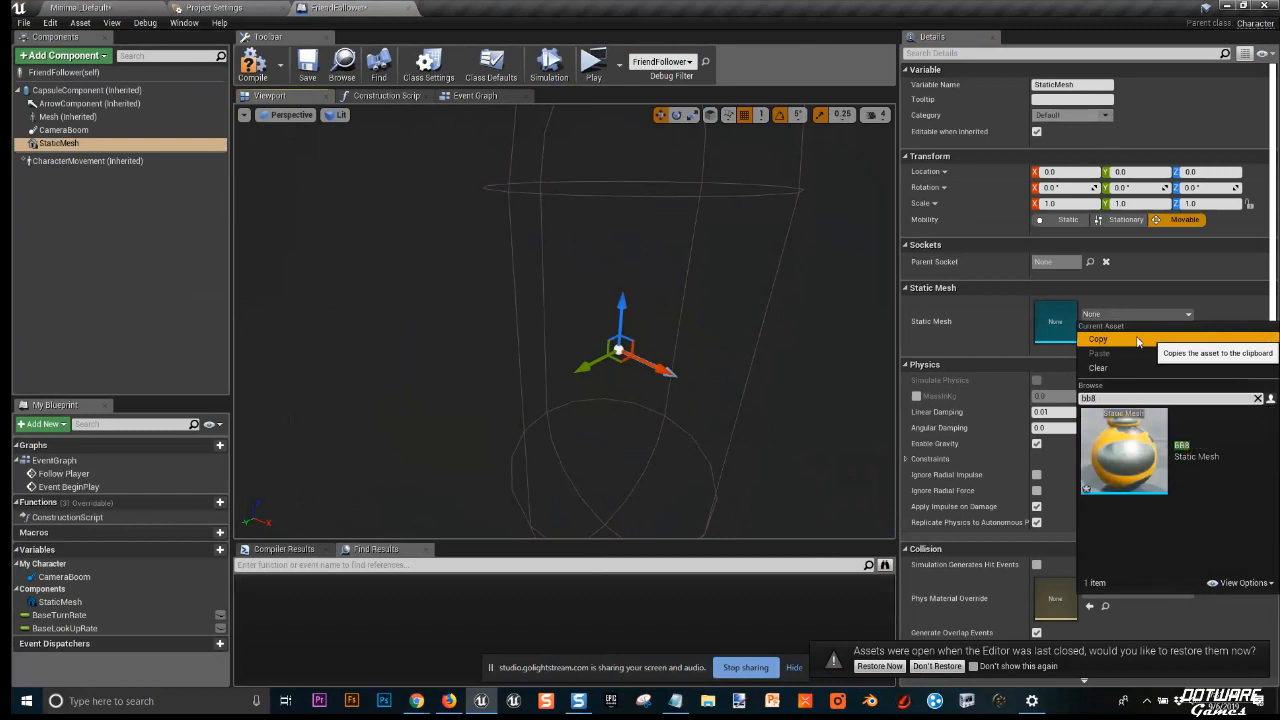
{"action": "left_click", "coordinate": [1140, 444]}
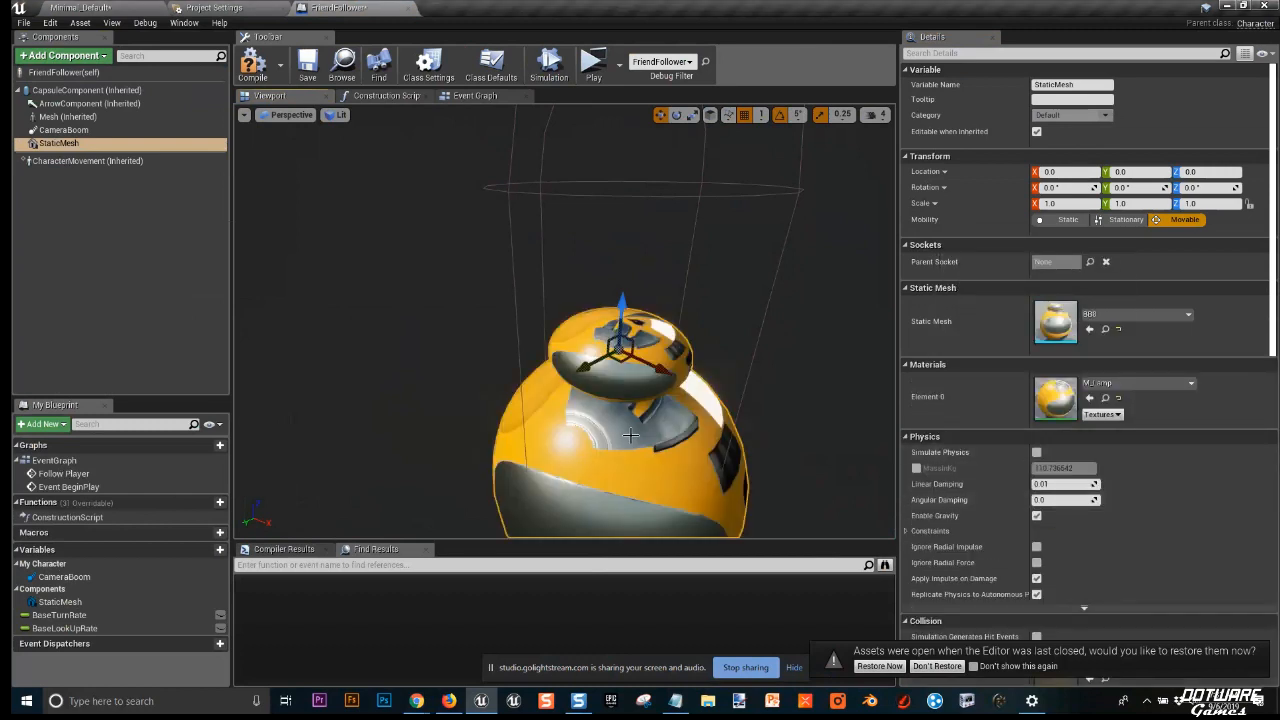
{"action": "scroll", "coordinate": [651, 408], "scroll_direction": "down", "scroll_amount": 5}
{"action": "scroll", "coordinate": [657, 400], "scroll_direction": "up", "scroll_amount": 4}
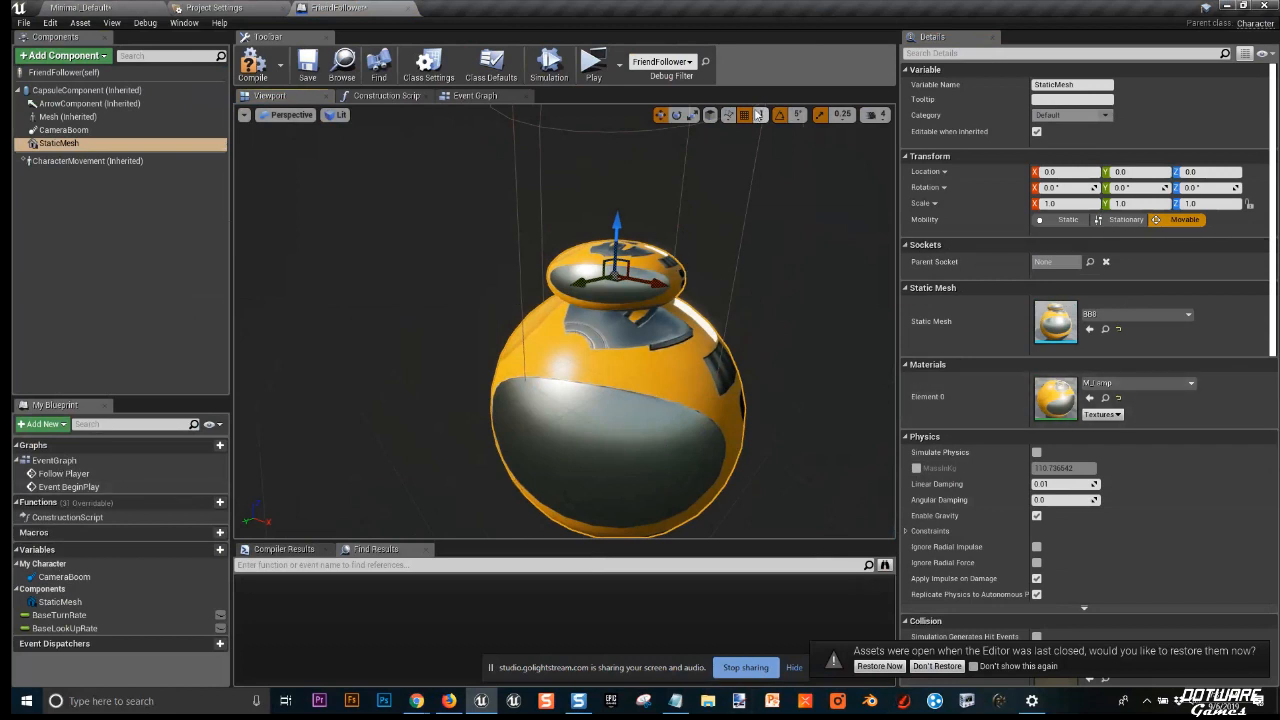
{"action": "scroll", "coordinate": [626, 358], "scroll_direction": "down", "scroll_amount": 5}
{"action": "scroll", "coordinate": [626, 358], "scroll_direction": "up", "scroll_amount": 3}
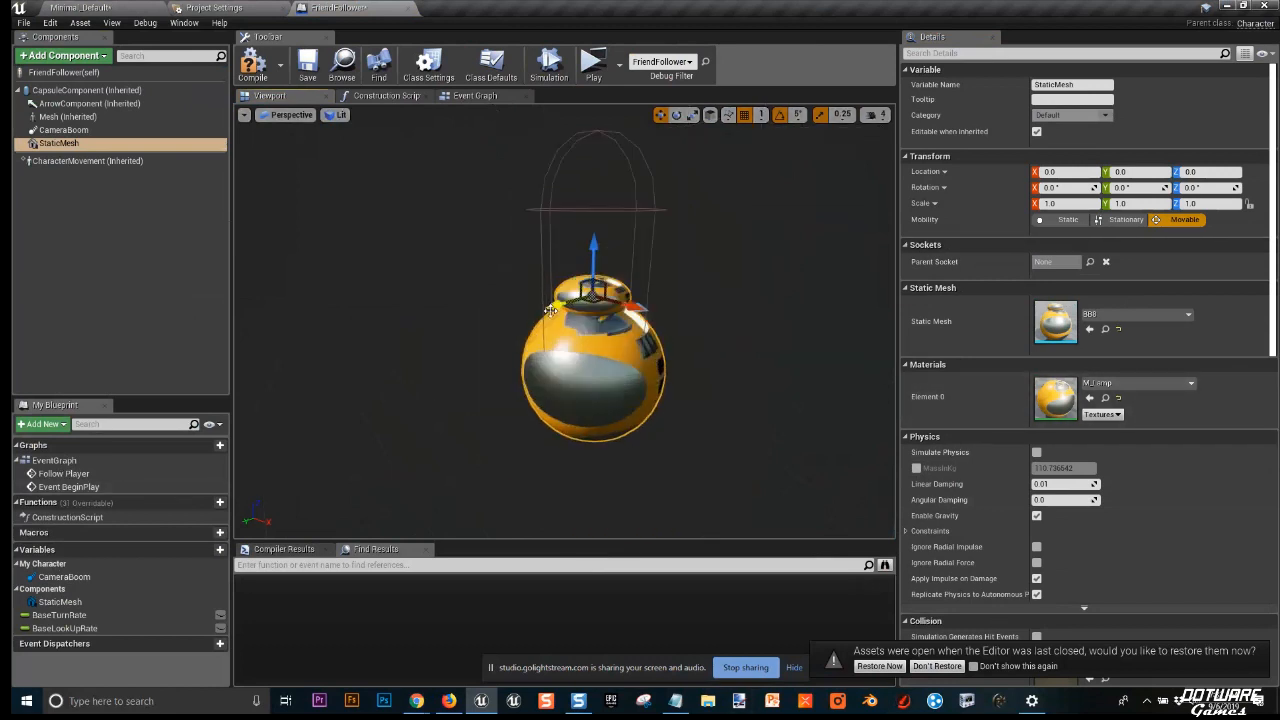
Compile FriendFollower and examine how the BB8 mesh sits relative to the capsule in the 3D preview.
{"action": "right_click_drag", "start_coordinate": [626, 358], "coordinate": [681, 366]}
{"action": "left_click", "coordinate": [255, 69]}
{"action": "scroll", "coordinate": [541, 287], "scroll_direction": "up", "scroll_amount": 4}
{"action": "right_click_drag", "start_coordinate": [541, 287], "coordinate": [624, 384]}
{"action": "scroll", "coordinate": [473, 229], "scroll_direction": "down", "scroll_amount": 7}
{"action": "scroll", "coordinate": [519, 287], "scroll_direction": "up", "scroll_amount": 3}
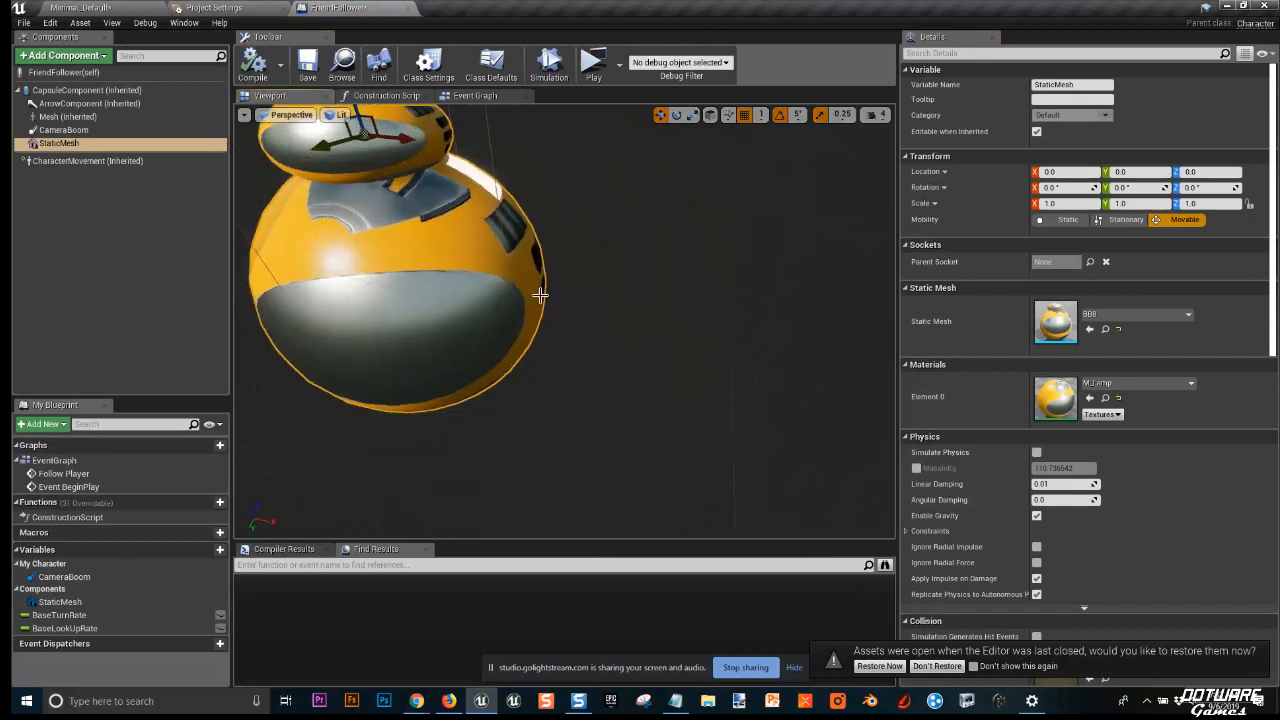
{"action": "scroll", "coordinate": [521, 290], "scroll_direction": "up", "scroll_amount": 6}
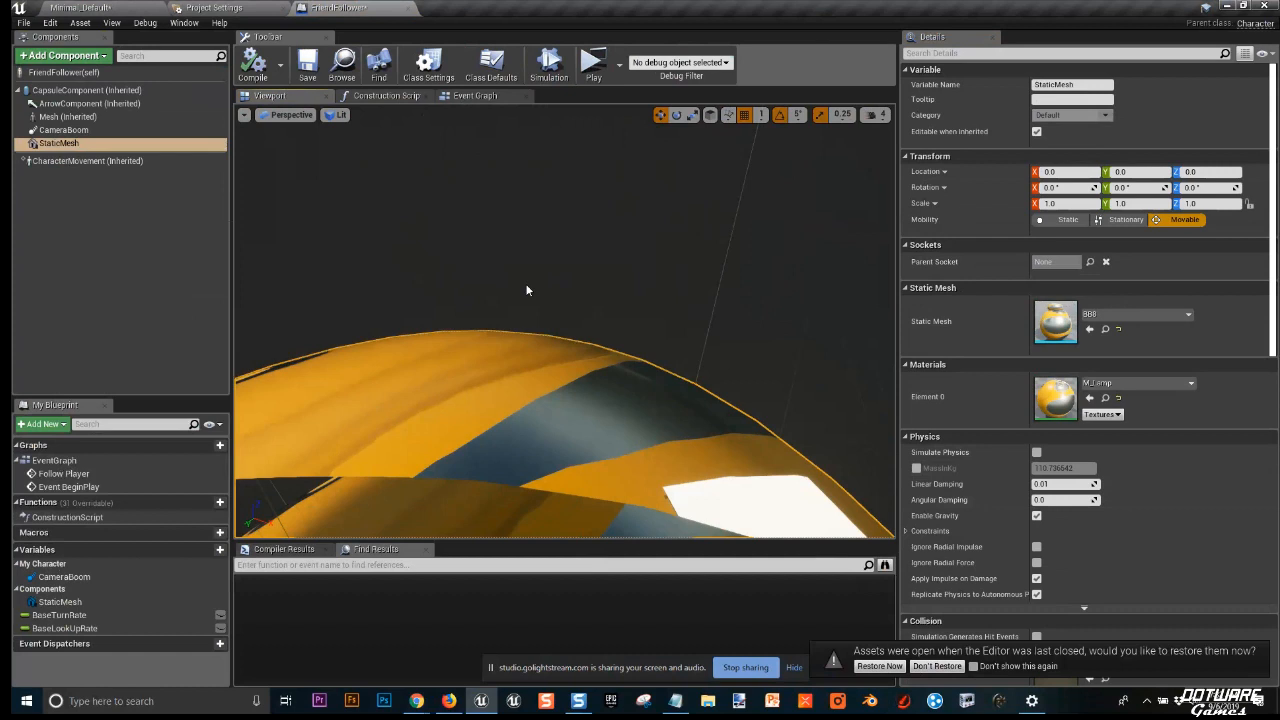
{"action": "key", "text": "f"}
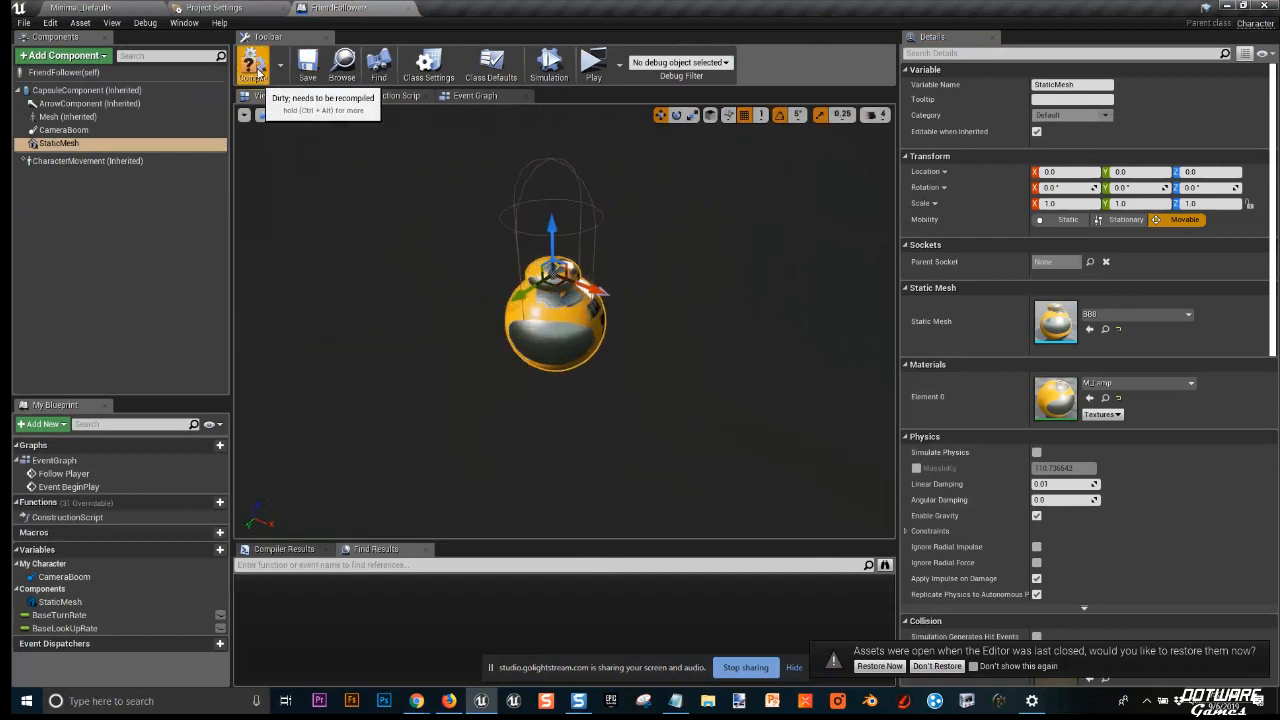
Select the StaticMesh component, play-test the level to watch the BB8 follower move, and end the session.
{"action": "left_click", "coordinate": [550, 327]}
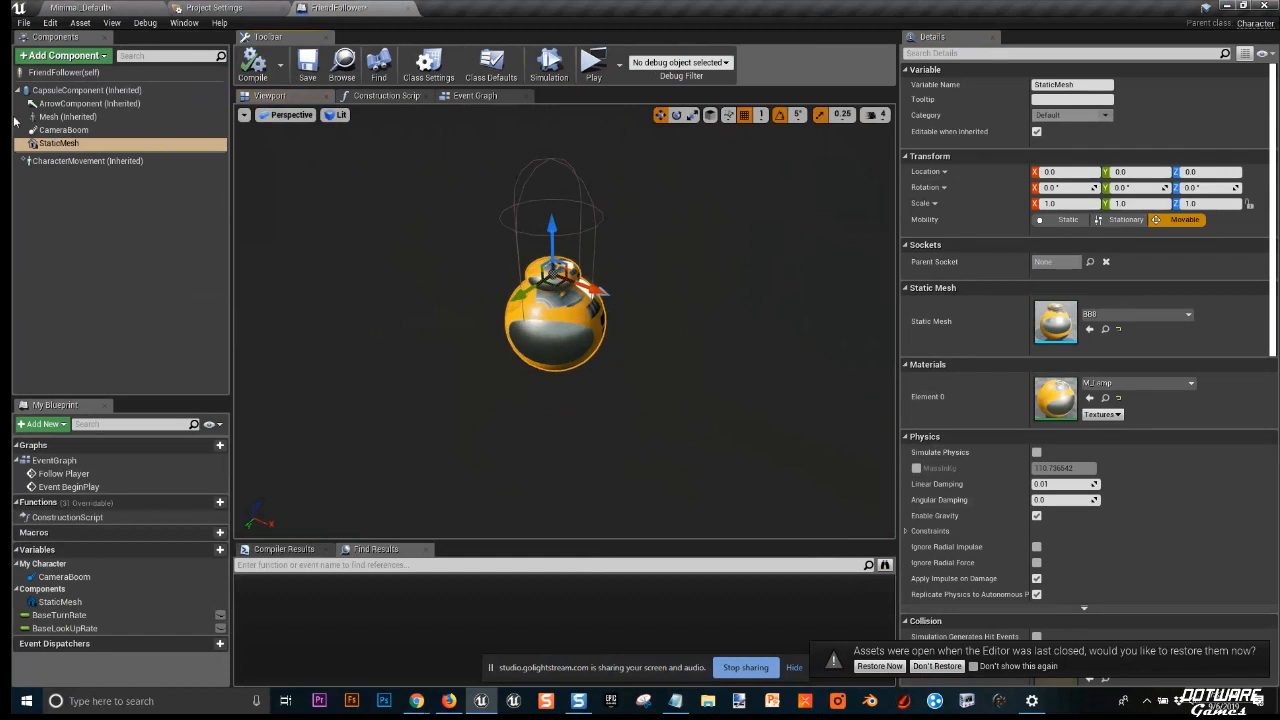
{"action": "left_click", "coordinate": [63, 130]}
{"action": "left_click", "coordinate": [60, 143]}
{"action": "middle_click_drag", "start_coordinate": [563, 225], "coordinate": [571, 280]}
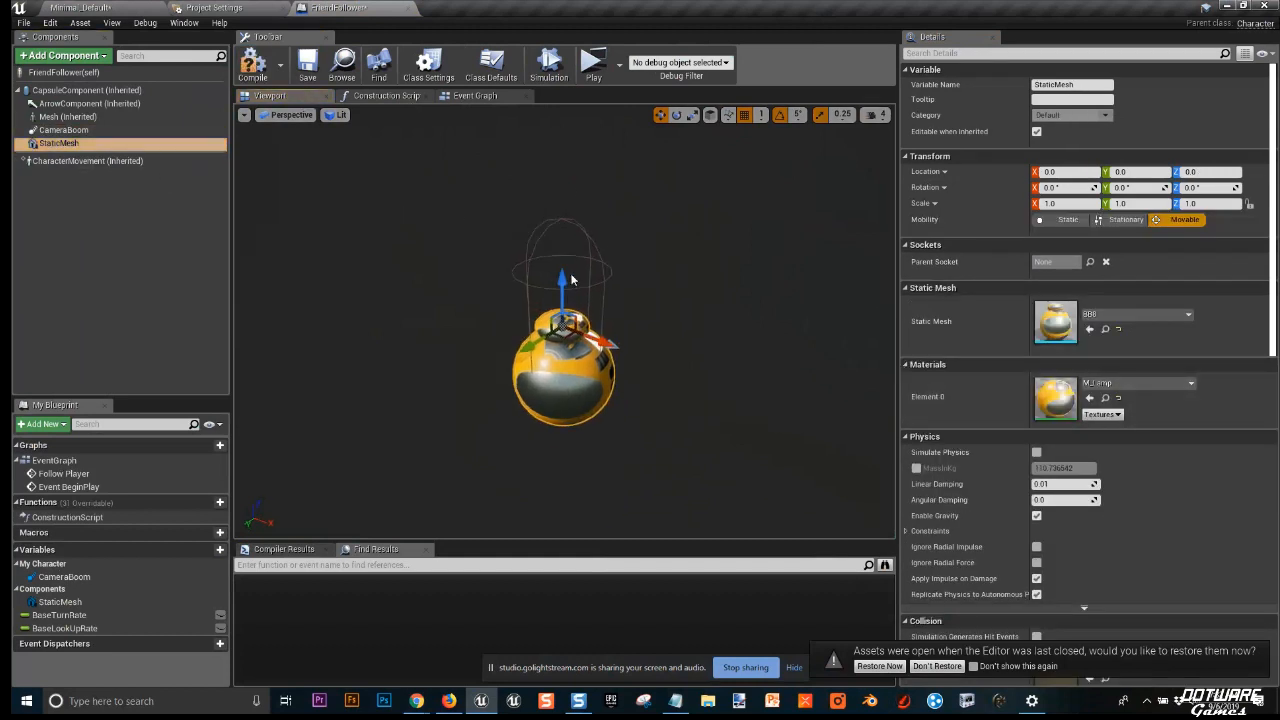
{"action": "left_click", "coordinate": [590, 68]}
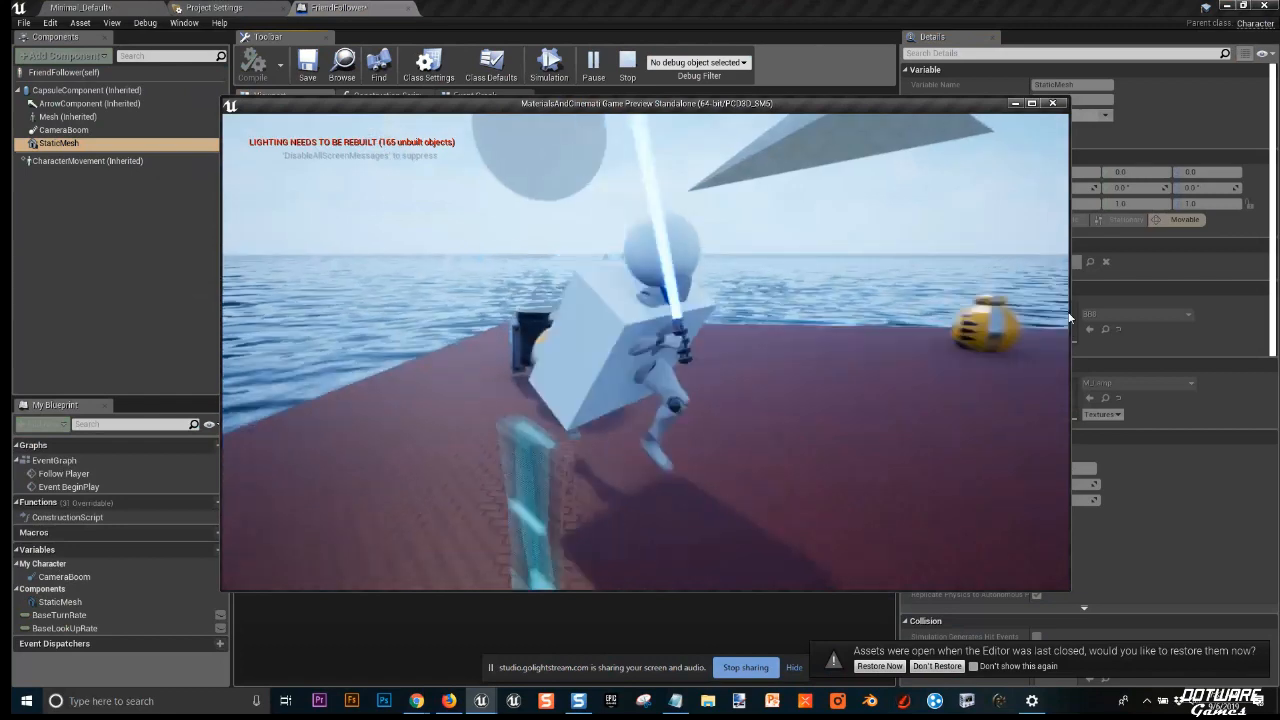
{"action": "key", "text": "Escape"}
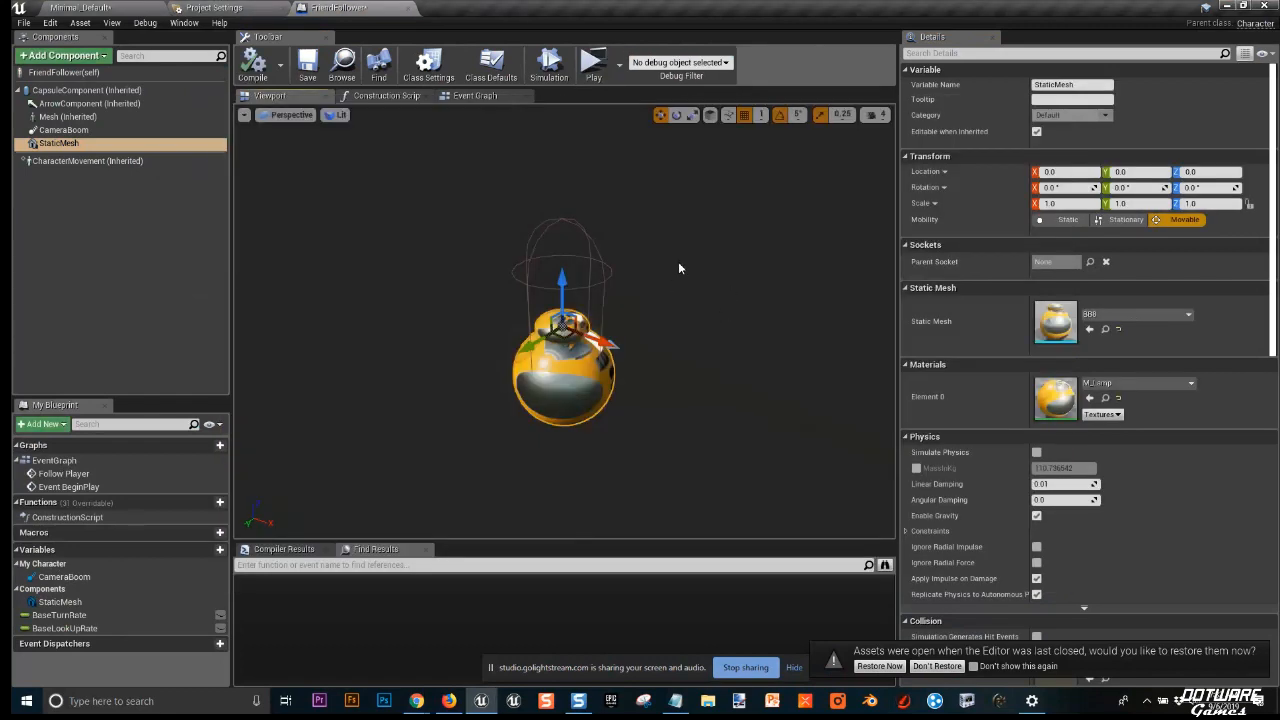
Add an Audio component to the FriendFollower blueprint.
{"action": "left_click", "coordinate": [100, 117]}
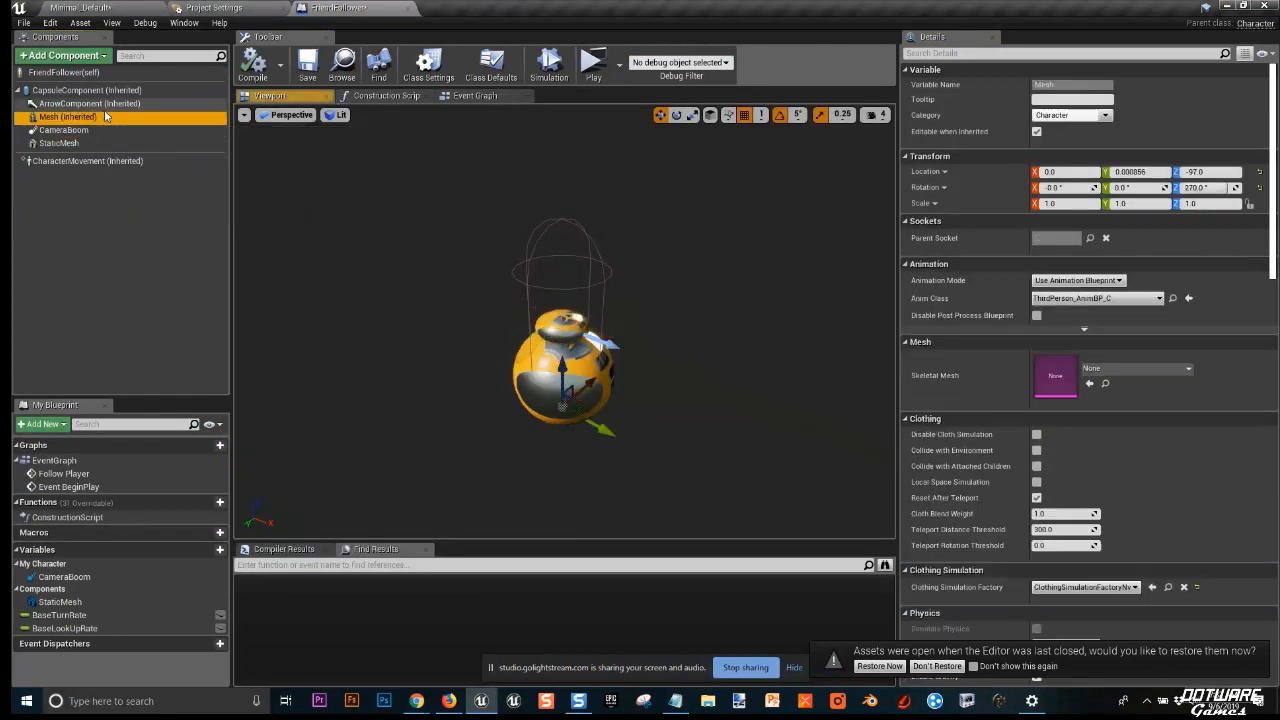
{"action": "left_click", "coordinate": [90, 90]}
{"action": "left_click", "coordinate": [64, 72]}
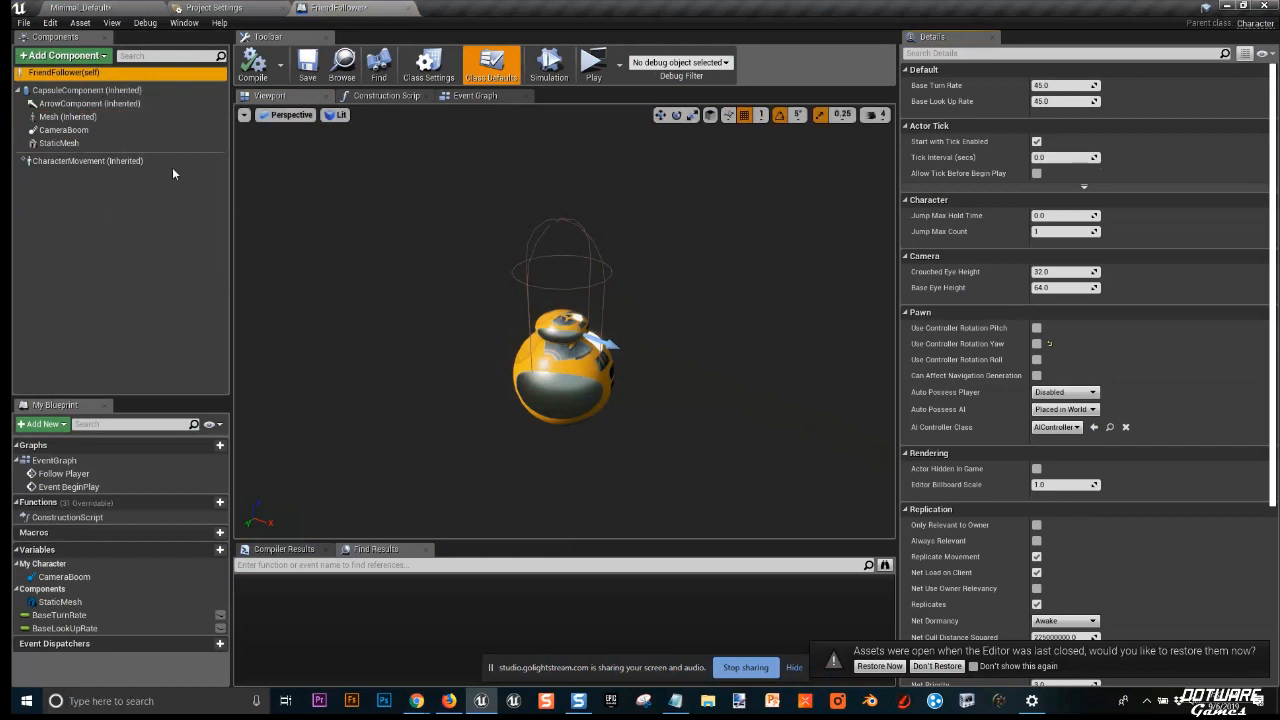
{"action": "left_click", "coordinate": [77, 56]}
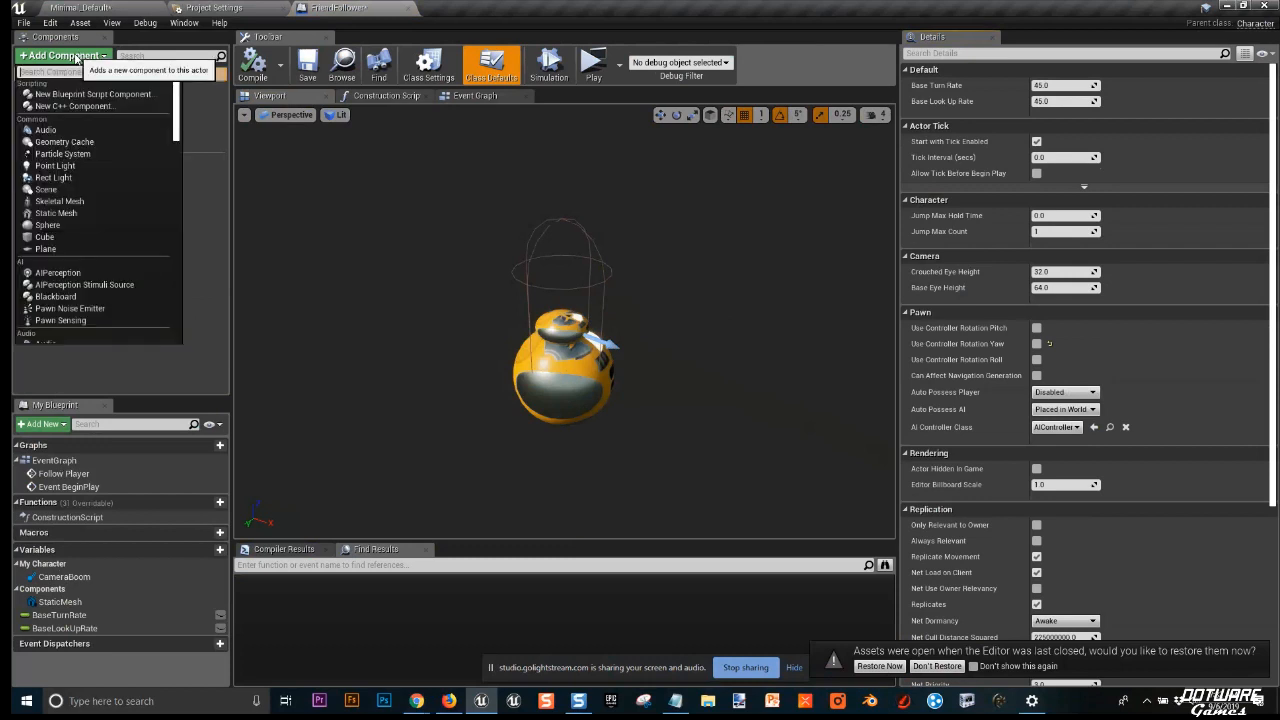
{"action": "type", "text": "s"}
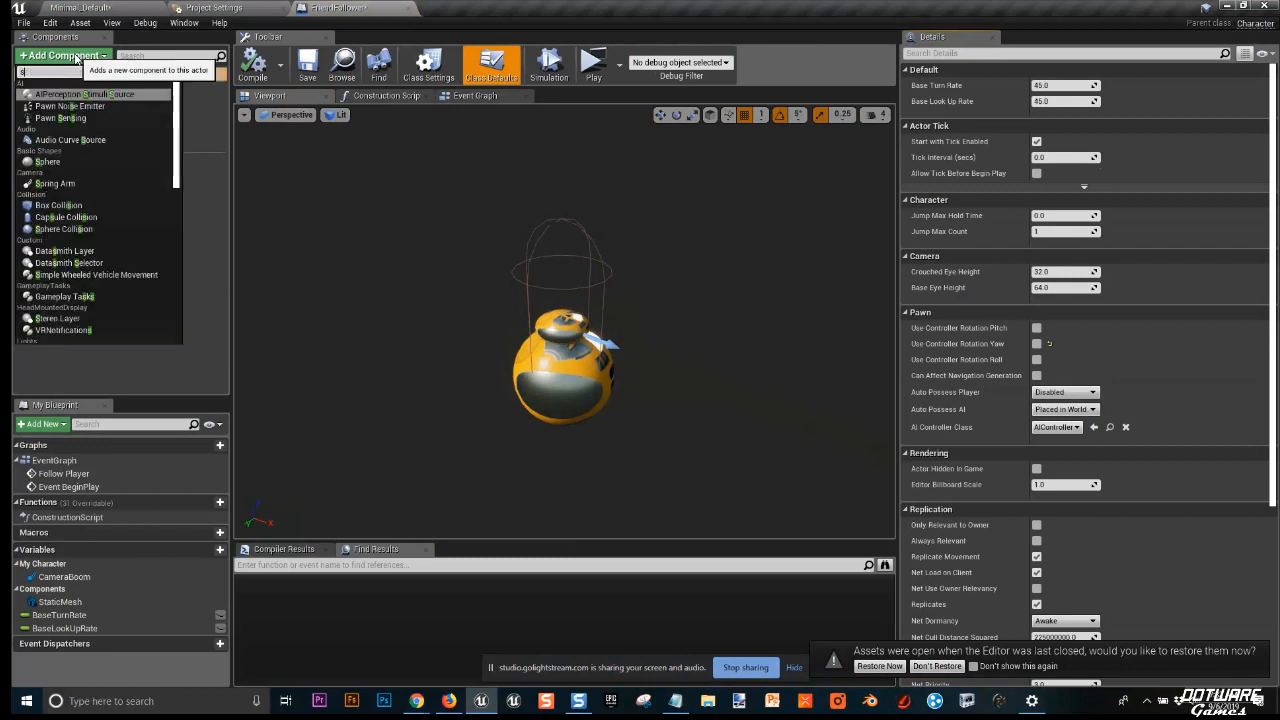
{"action": "key", "text": "BackSpace"}
{"action": "type", "text": "aud"}
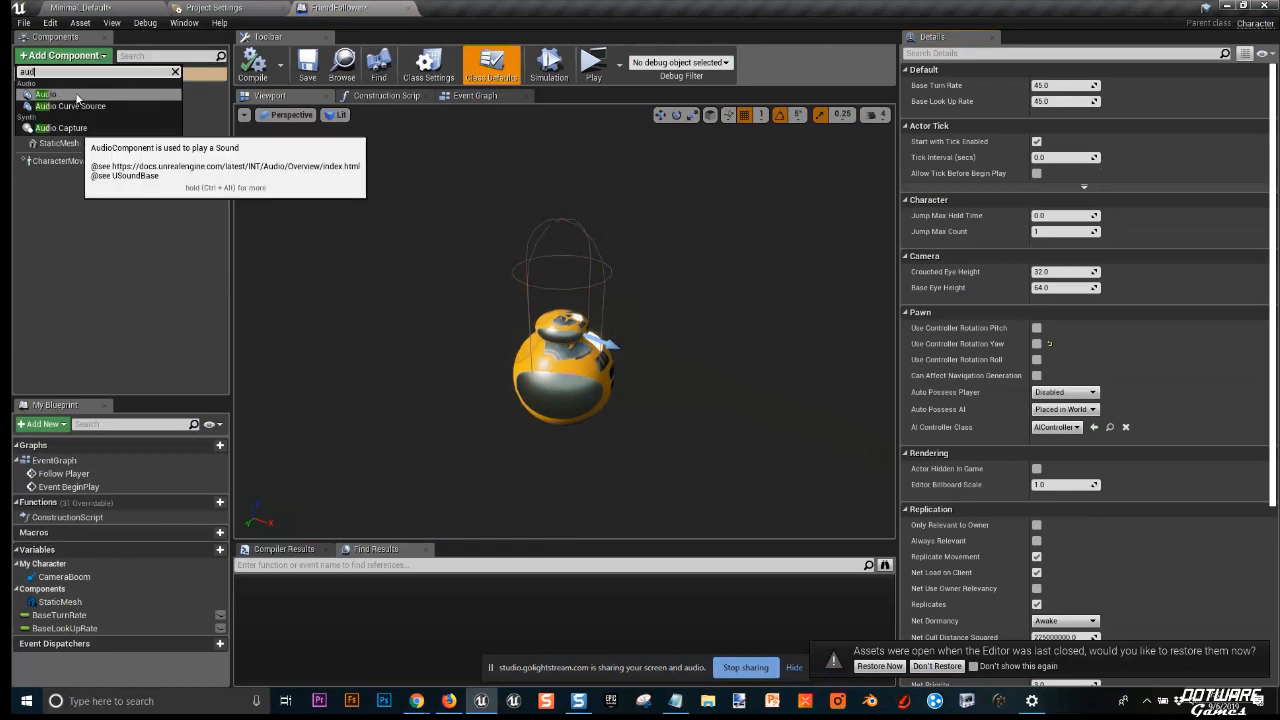
{"action": "left_click", "coordinate": [77, 96]}
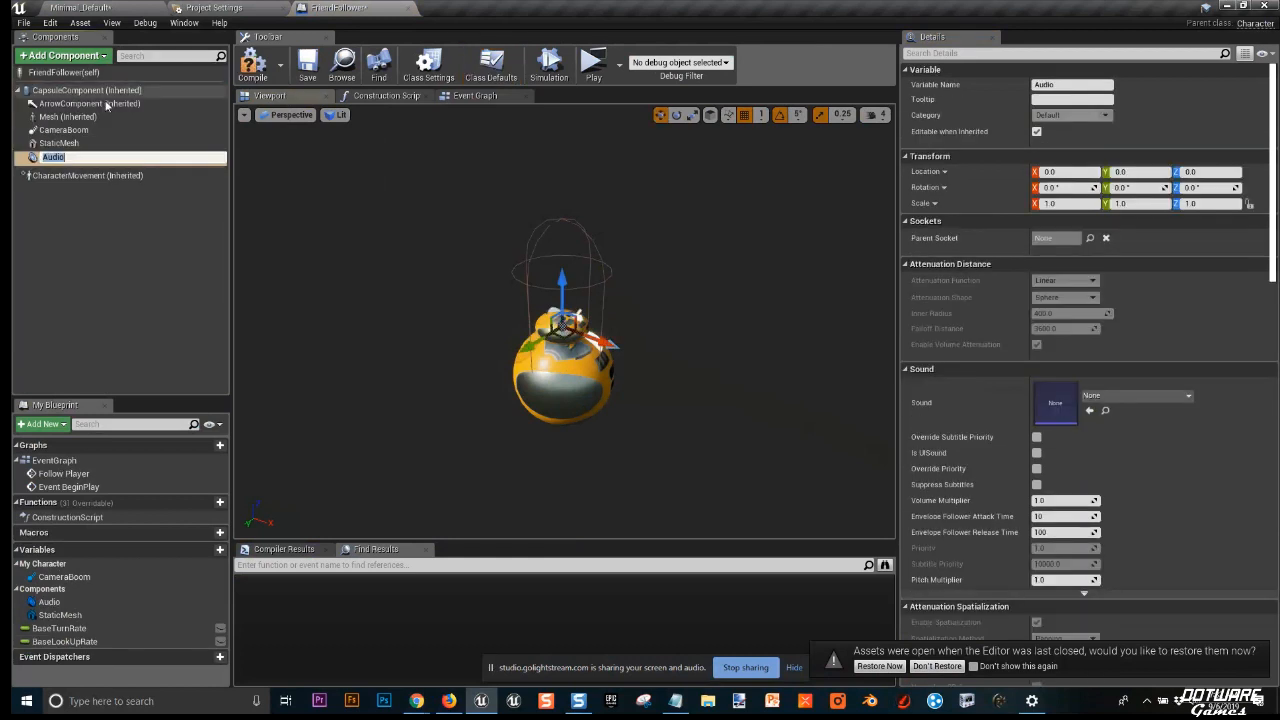
Preview the DroidSounds sound cue and assign it as the Audio component's sound.
{"action": "left_click", "coordinate": [65, 155]}
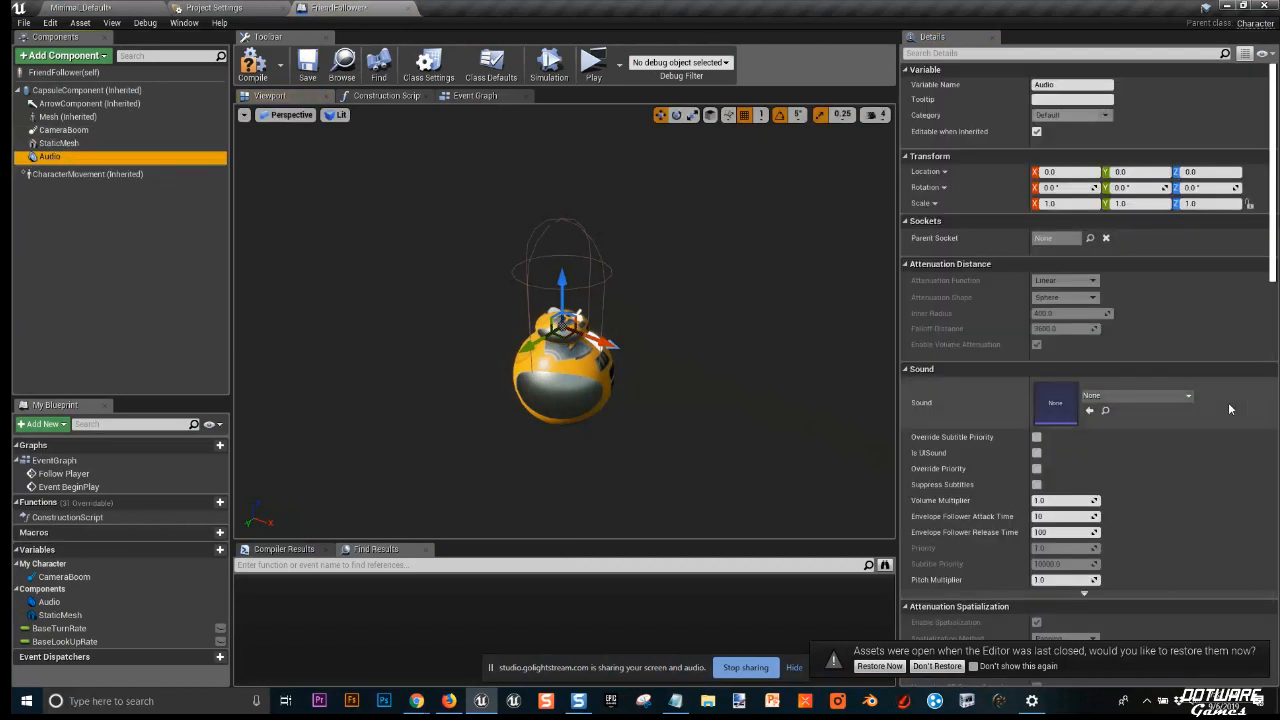
{"action": "left_click", "coordinate": [1136, 395]}
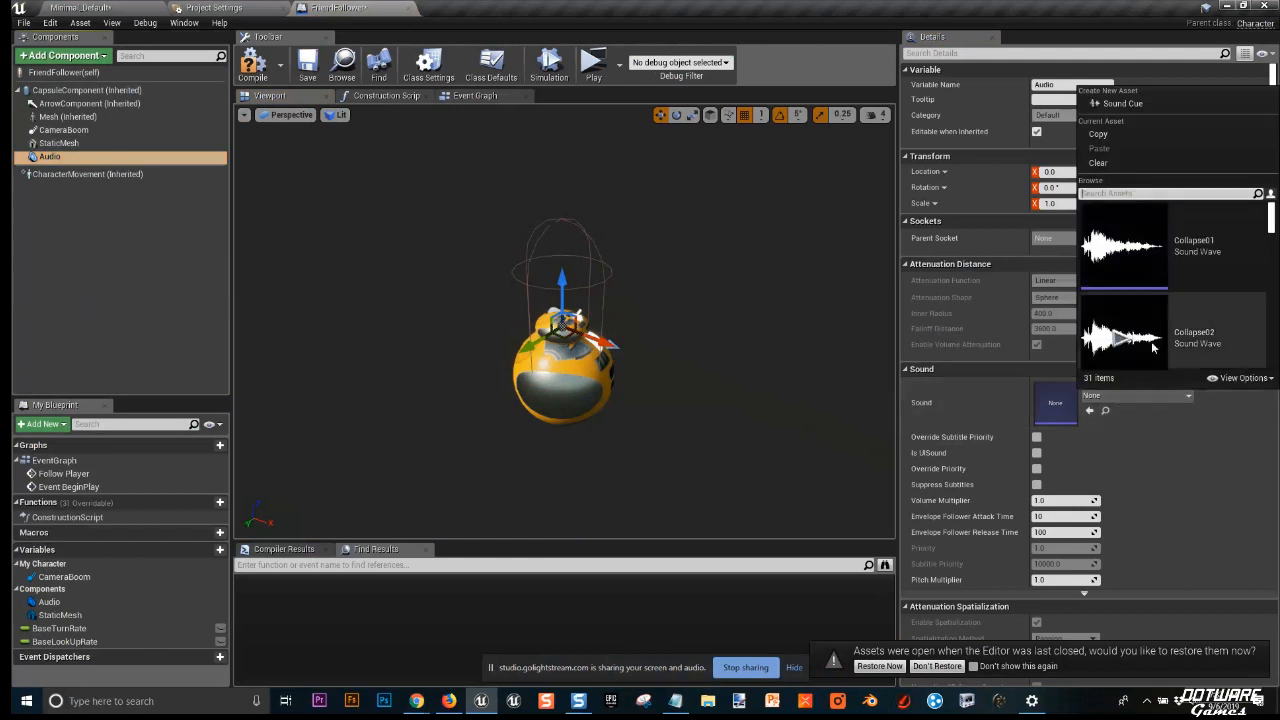
{"action": "scroll", "coordinate": [1155, 287], "scroll_direction": "down", "scroll_amount": 3}
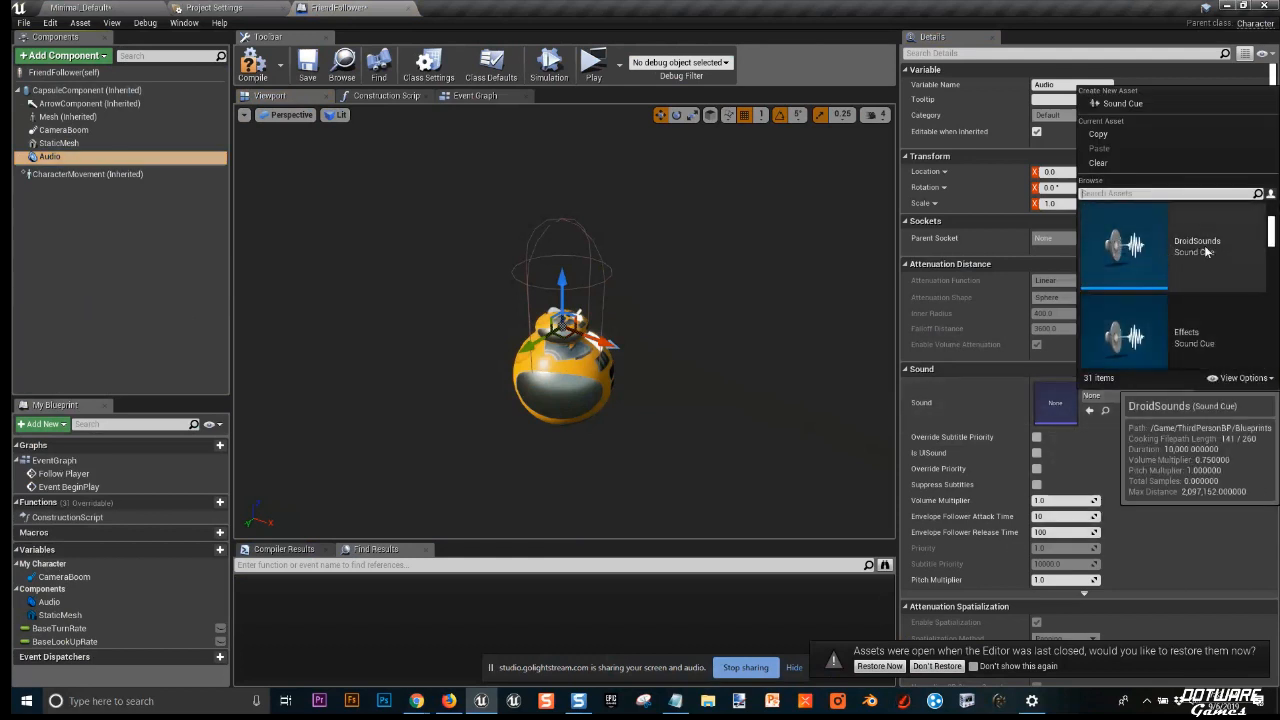
{"action": "left_click", "coordinate": [1122, 247]}
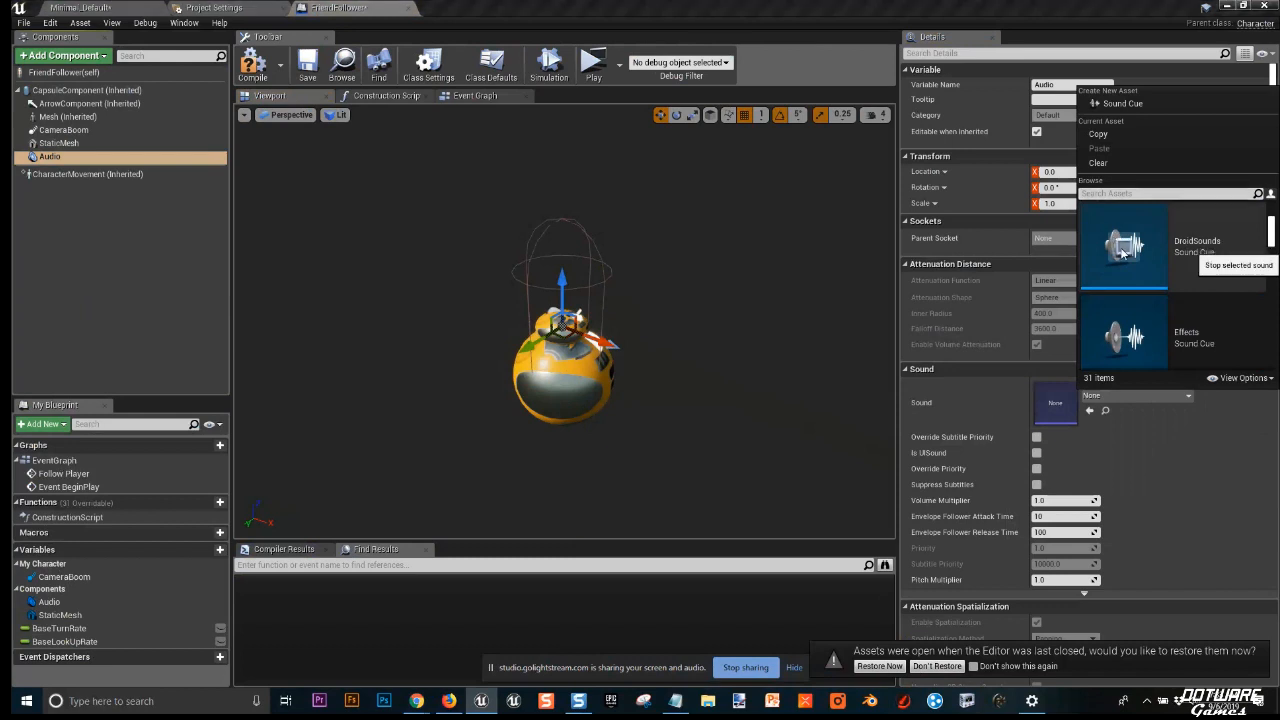
{"action": "key", "text": "XF86AudioLowerVolume"}
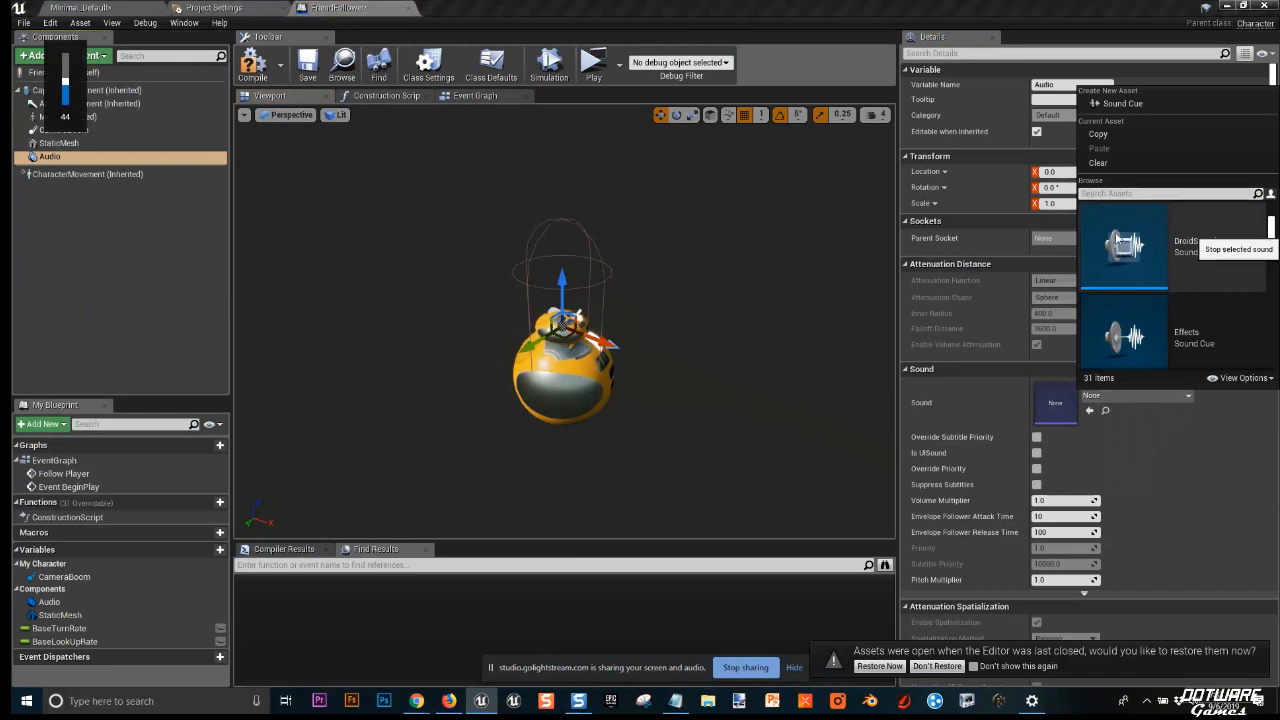
{"action": "left_click", "coordinate": [1170, 249]}
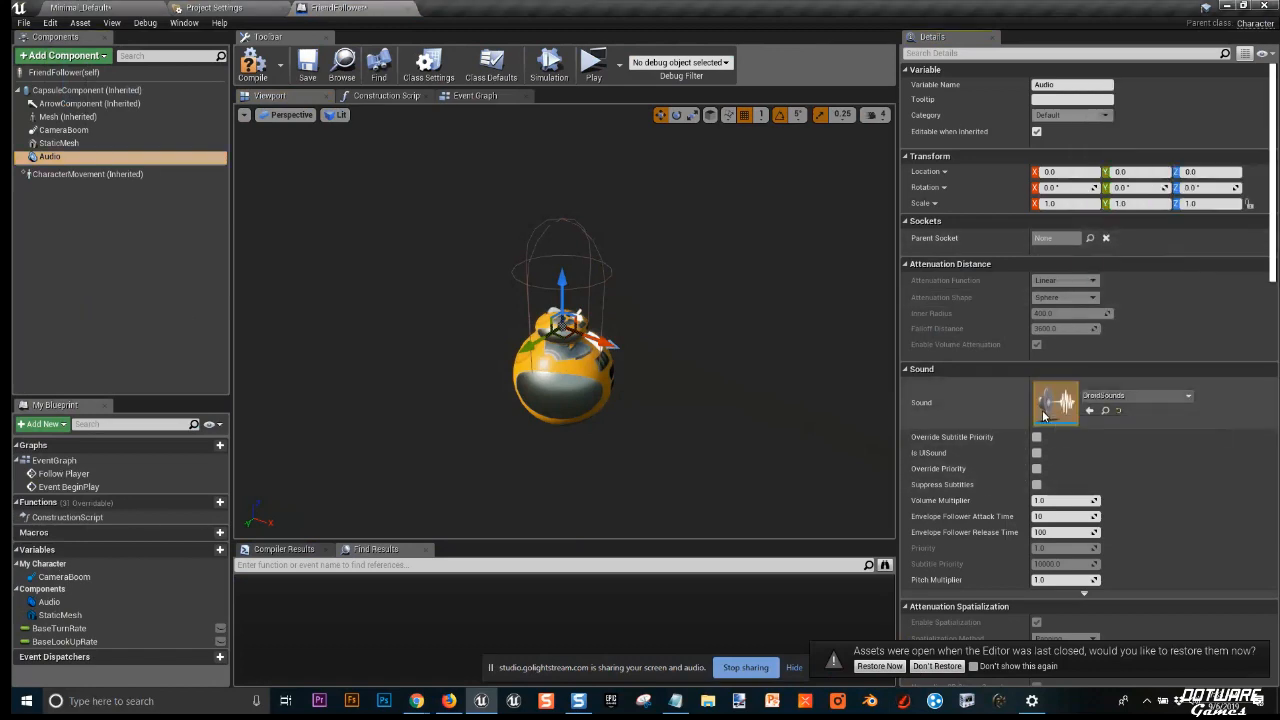
Open the DroidSounds cue and examine its node graph up to the Output node.
{"action": "double_click", "coordinate": [1055, 402]}
{"action": "left_click_drag", "start_coordinate": [543, 439], "coordinate": [545, 440]}
{"action": "left_click_drag", "start_coordinate": [627, 154], "coordinate": [958, 345]}
{"action": "left_click", "coordinate": [930, 370]}
{"action": "scroll", "coordinate": [900, 352], "scroll_direction": "up", "scroll_amount": 3}
{"action": "right_click_drag", "start_coordinate": [900, 352], "coordinate": [780, 356]}
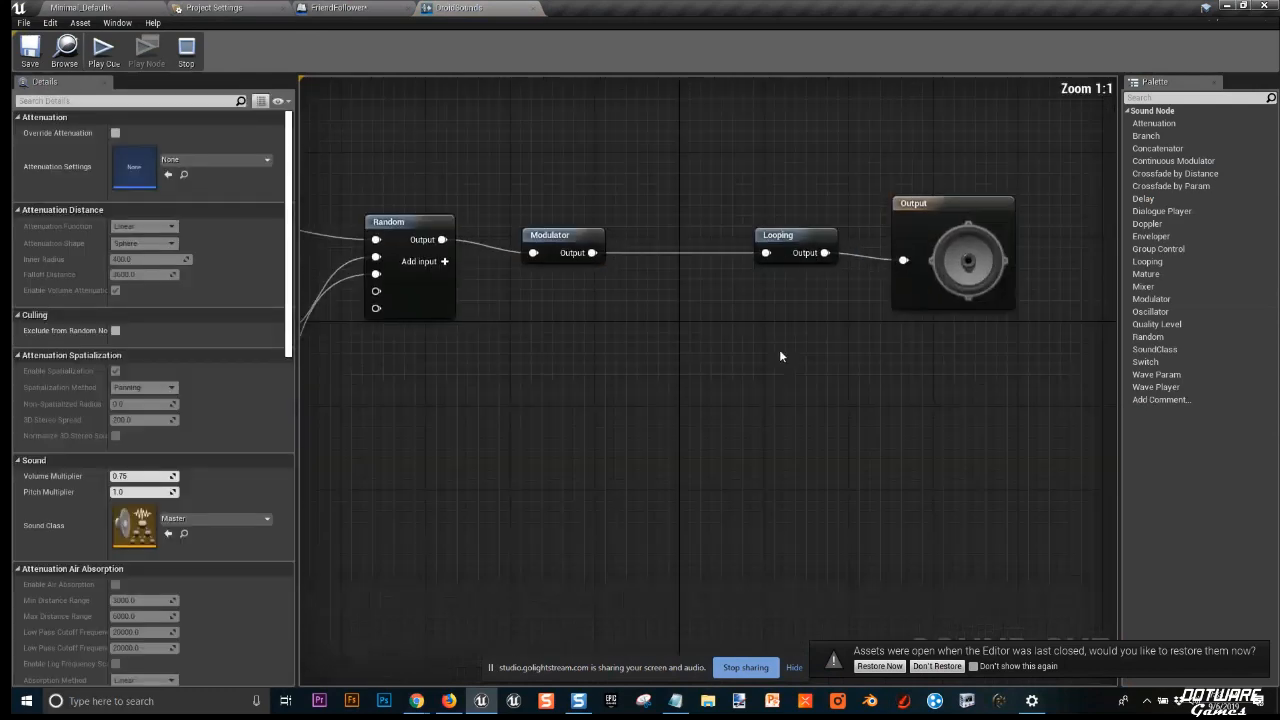
Return to FriendFollower and play-test the level, moving the character around to check the droid audio, and end the session.
{"action": "left_click", "coordinate": [342, 7]}
{"action": "scroll", "coordinate": [980, 407], "scroll_direction": "down", "scroll_amount": 2}
{"action": "scroll", "coordinate": [979, 408], "scroll_direction": "down", "scroll_amount": 2}
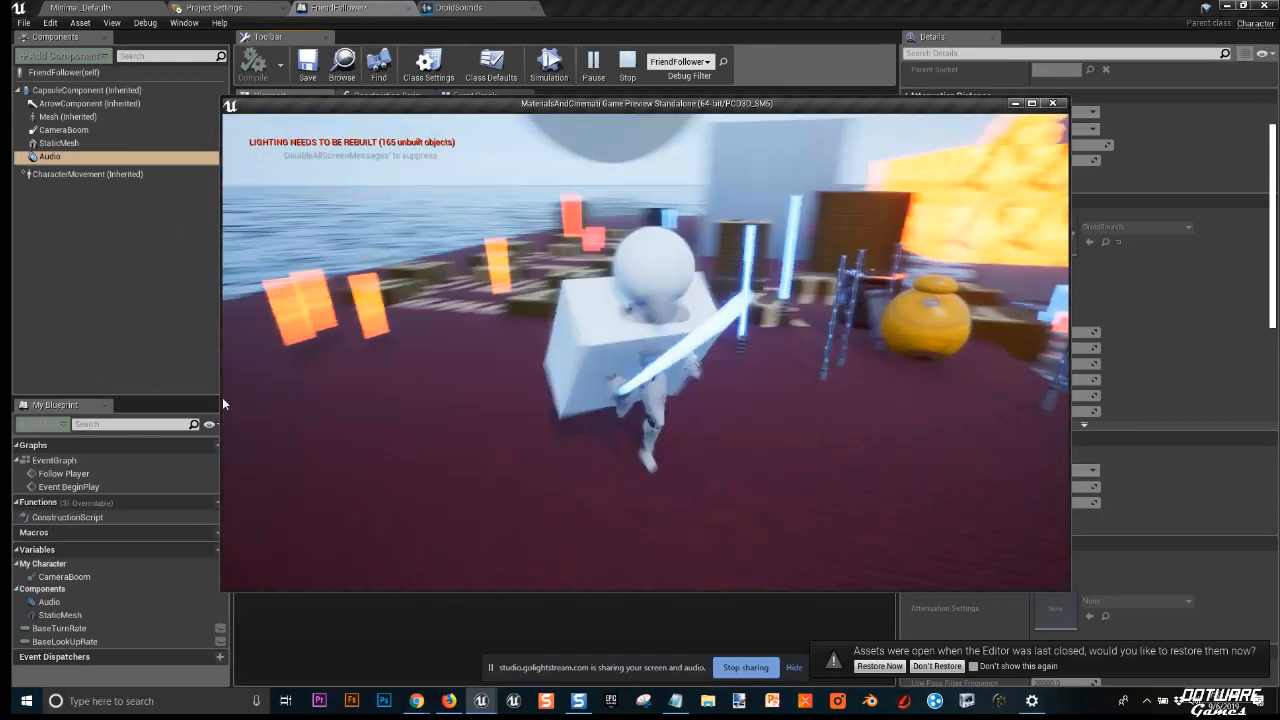
{"action": "key", "text": "a"}
{"action": "key", "text": "w"}
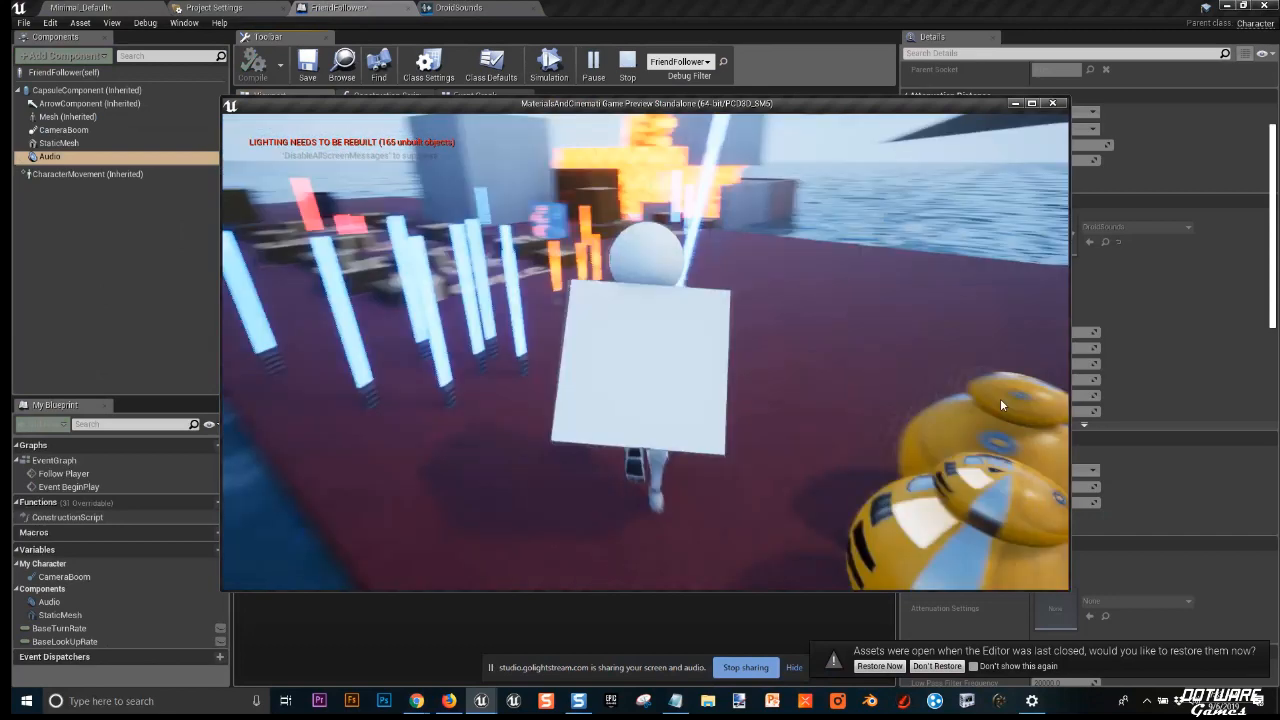
{"action": "key", "text": "Escape"}
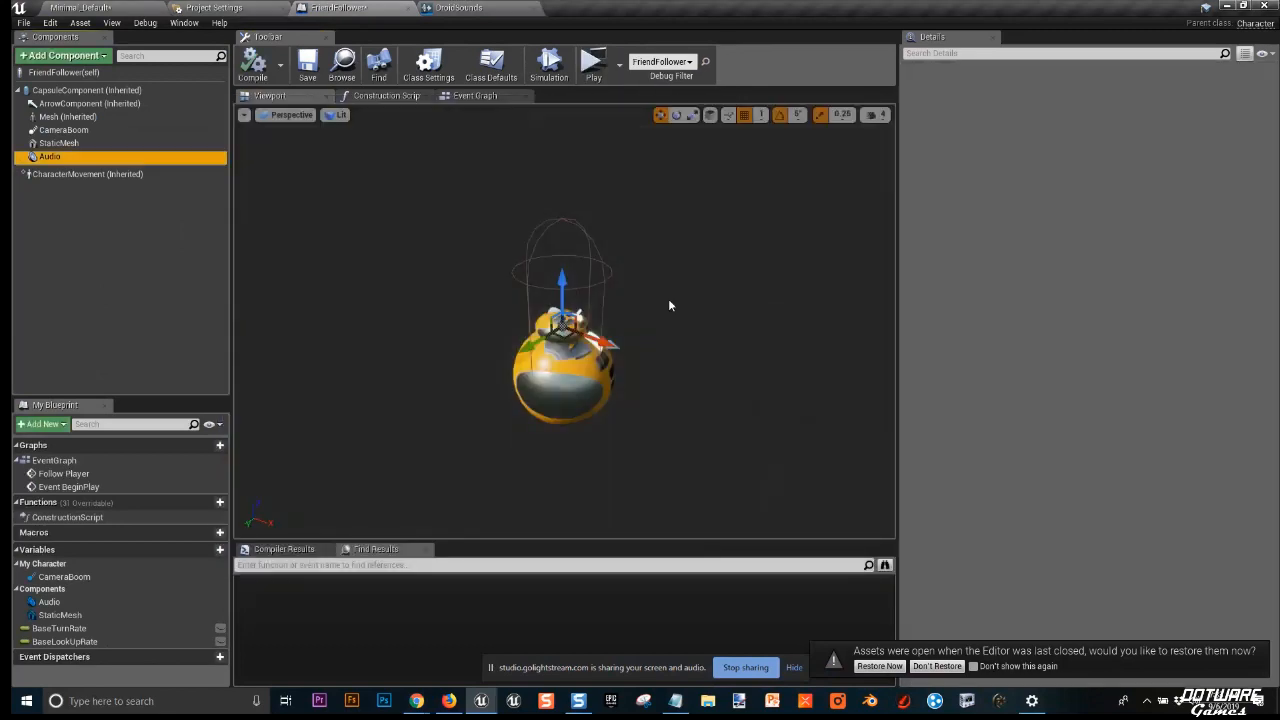
Find the Audio component's attenuation settings and turn off Allow Spatialization.
{"action": "scroll", "coordinate": [1030, 327], "scroll_direction": "up", "scroll_amount": 1}
{"action": "scroll", "coordinate": [1026, 327], "scroll_direction": "up", "scroll_amount": 3}
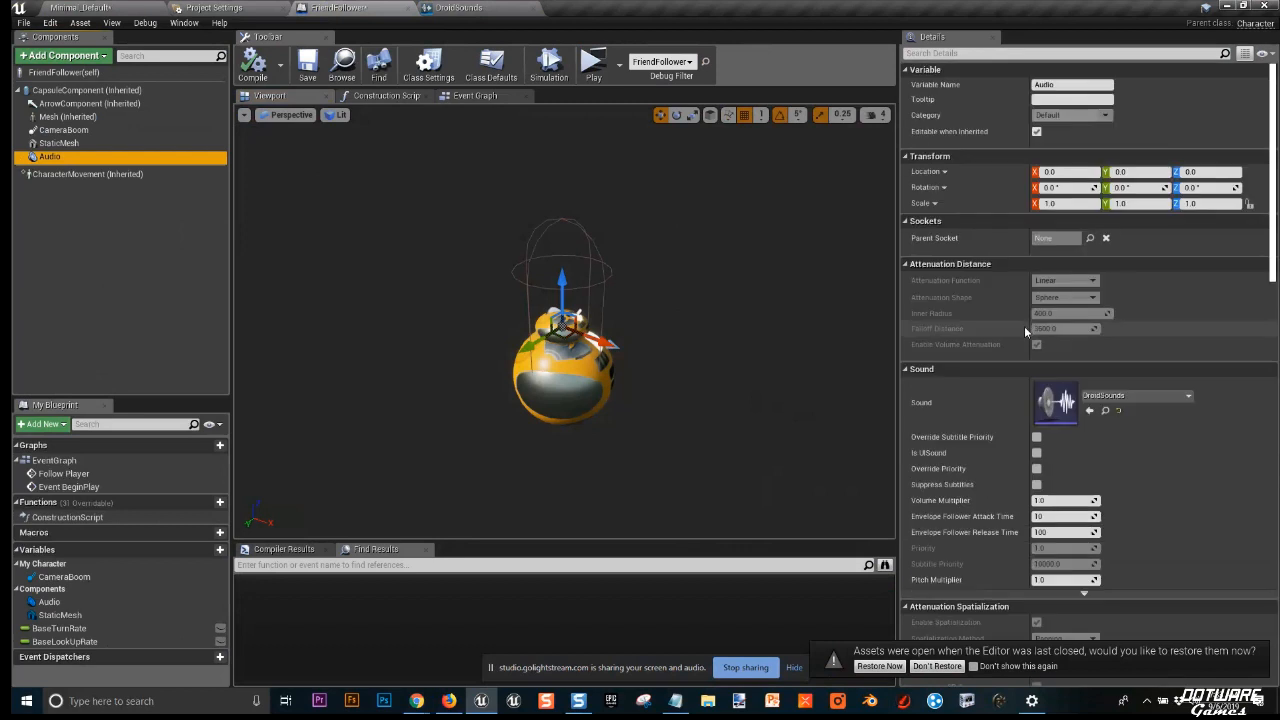
{"action": "left_click", "coordinate": [958, 53]}
{"action": "type", "text": "ate"}
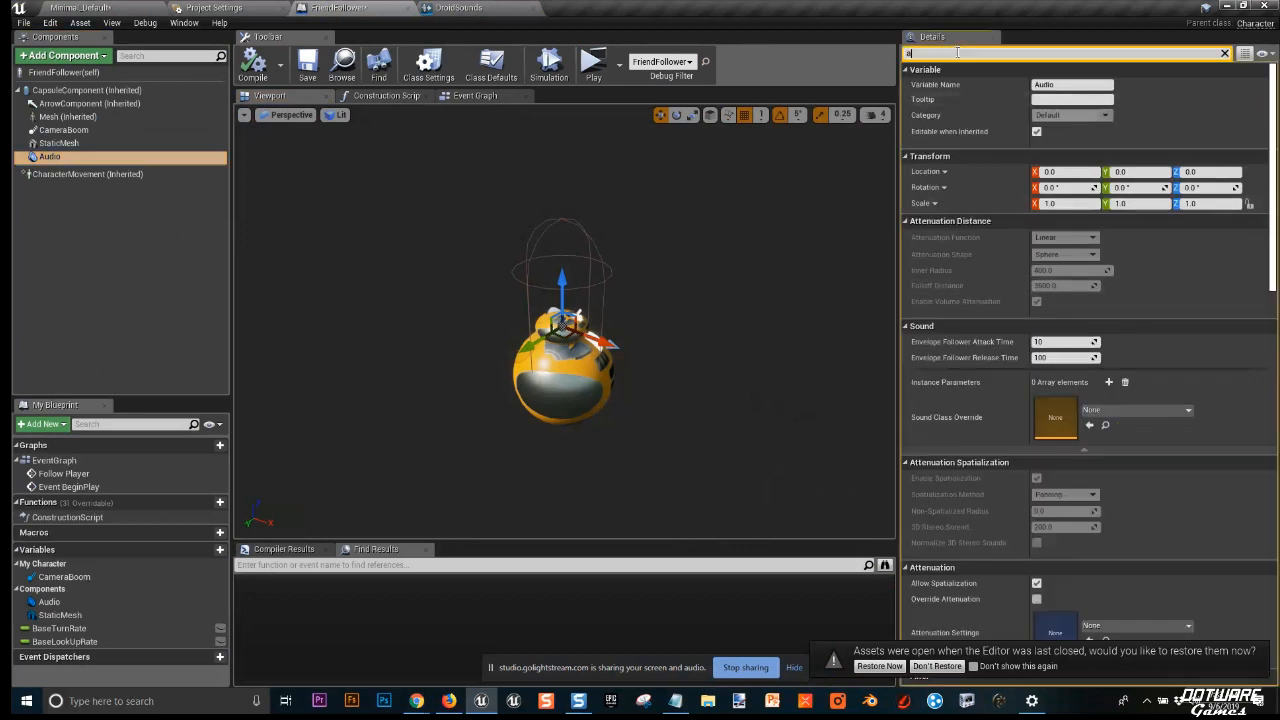
{"action": "key", "text": "BackSpace"}
{"action": "key", "text": "BackSpace"}
{"action": "key", "text": "BackSpace"}
{"action": "left_click", "coordinate": [1037, 437]}
{"action": "scroll", "coordinate": [1035, 480], "scroll_direction": "down", "scroll_amount": 5}
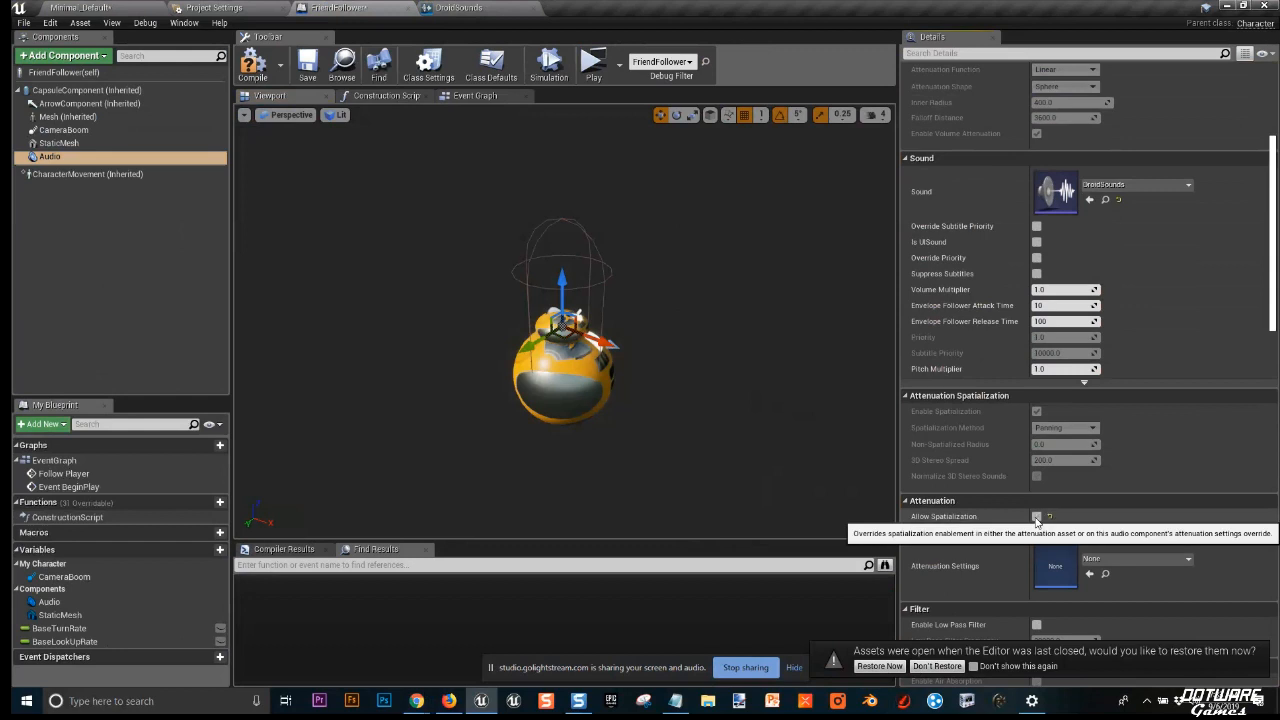
Turn on Override Attenuation for the Audio component so its own distance settings apply.
{"action": "scroll", "coordinate": [962, 540], "scroll_direction": "down", "scroll_amount": 2}
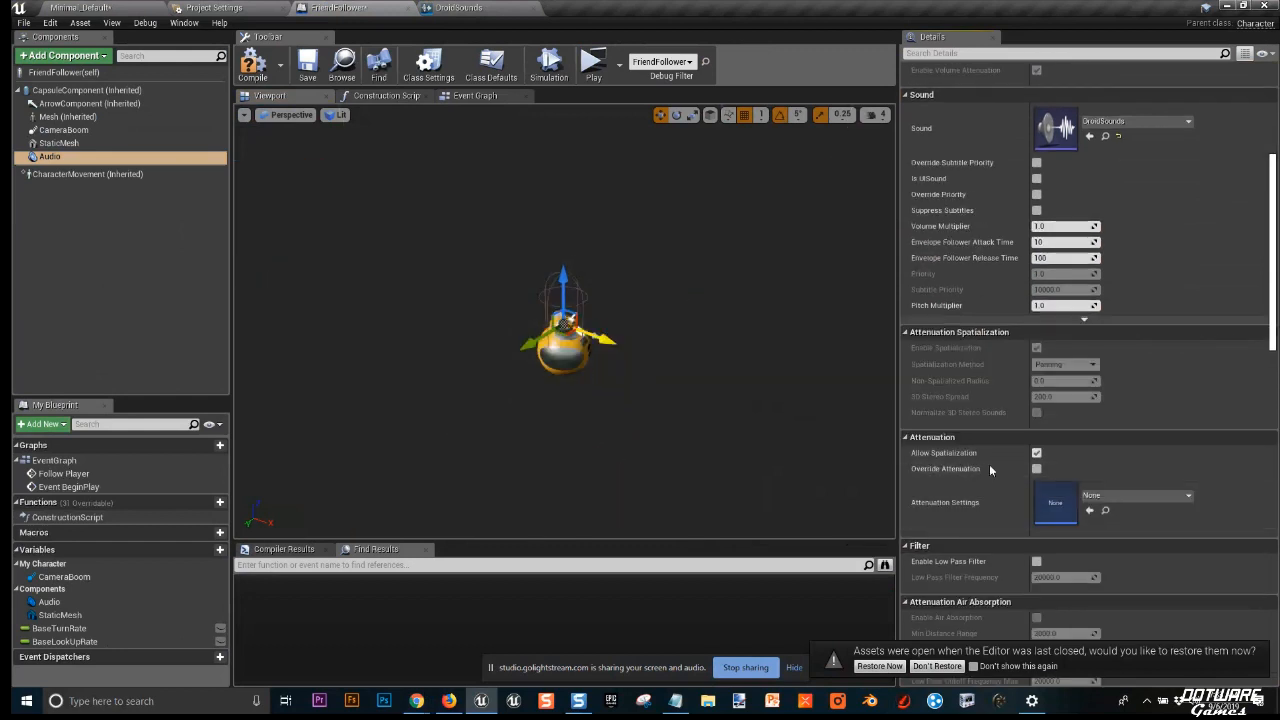
{"action": "scroll", "coordinate": [991, 502], "scroll_direction": "up", "scroll_amount": 3}
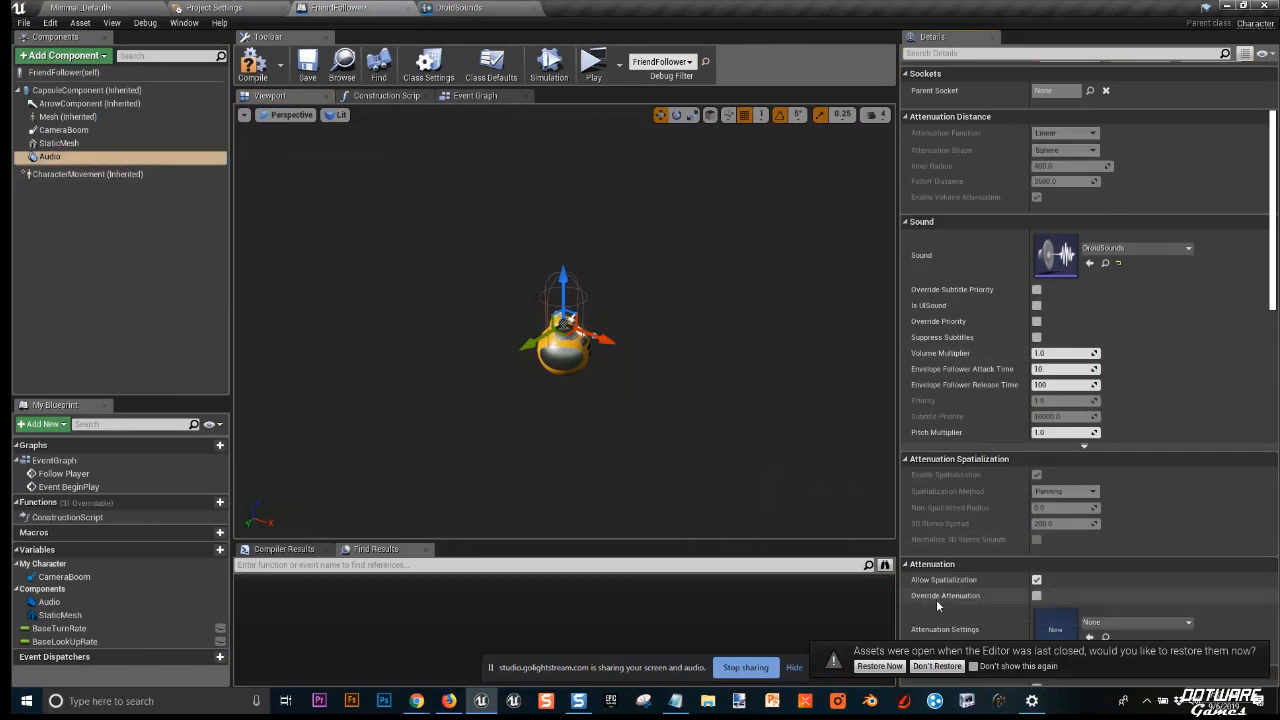
{"action": "scroll", "coordinate": [936, 599], "scroll_direction": "down", "scroll_amount": 1}
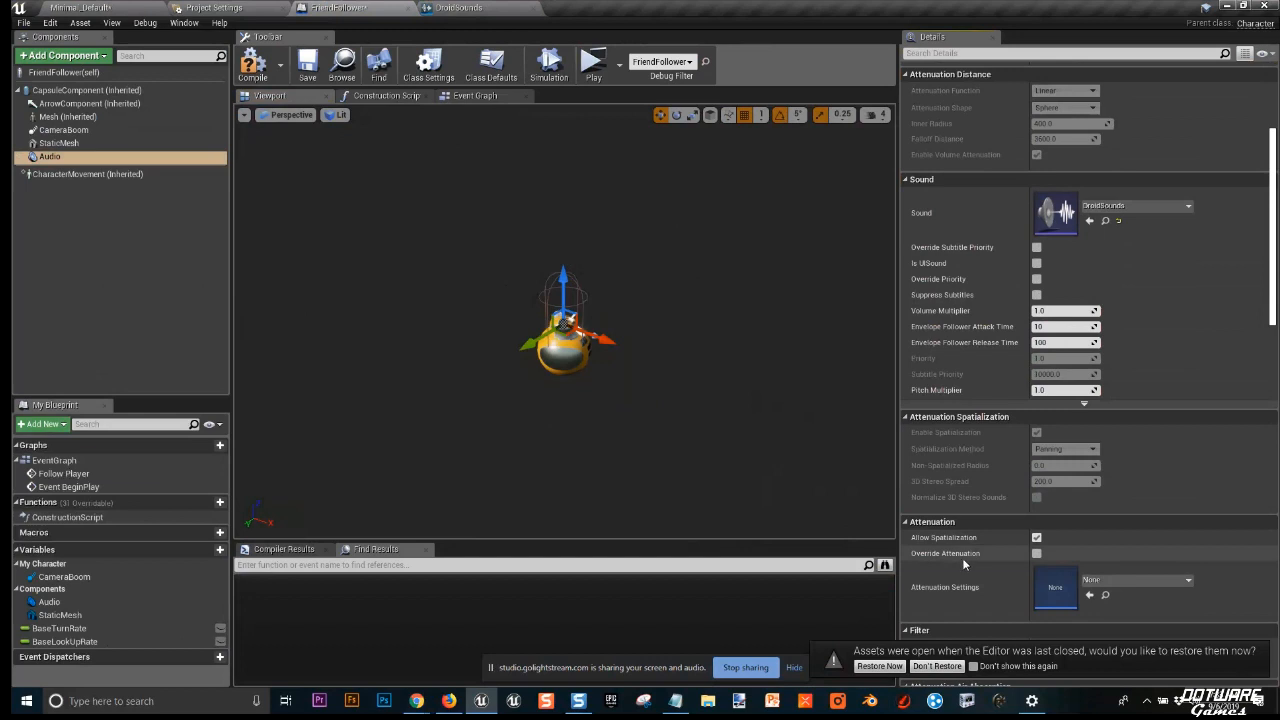
{"action": "left_click", "coordinate": [1036, 552]}
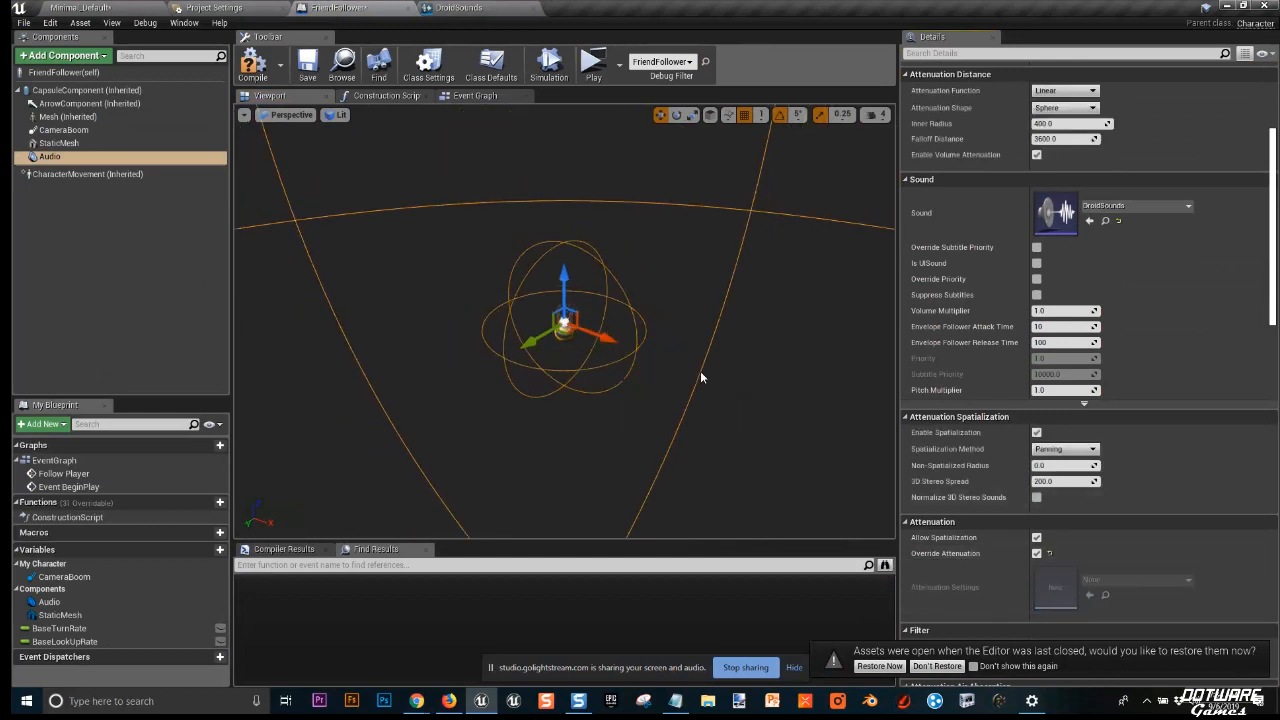
{"action": "scroll", "coordinate": [1151, 448], "scroll_direction": "up", "scroll_amount": 1}
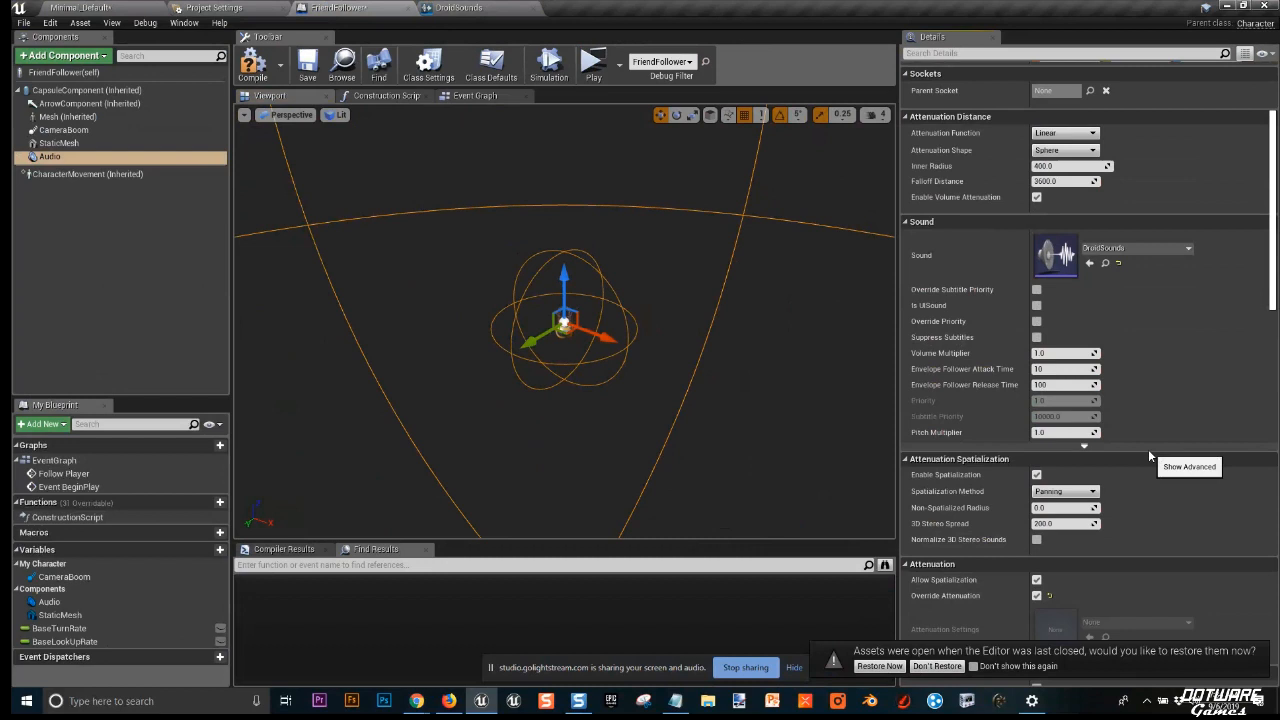
Examine the Audio component's inner and outer attenuation spheres around the robot from different angles and distances.
{"action": "right_click_drag", "start_coordinate": [562, 328], "coordinate": [593, 333]}
{"action": "left_click", "coordinate": [67, 158]}
{"action": "left_click", "coordinate": [193, 157]}
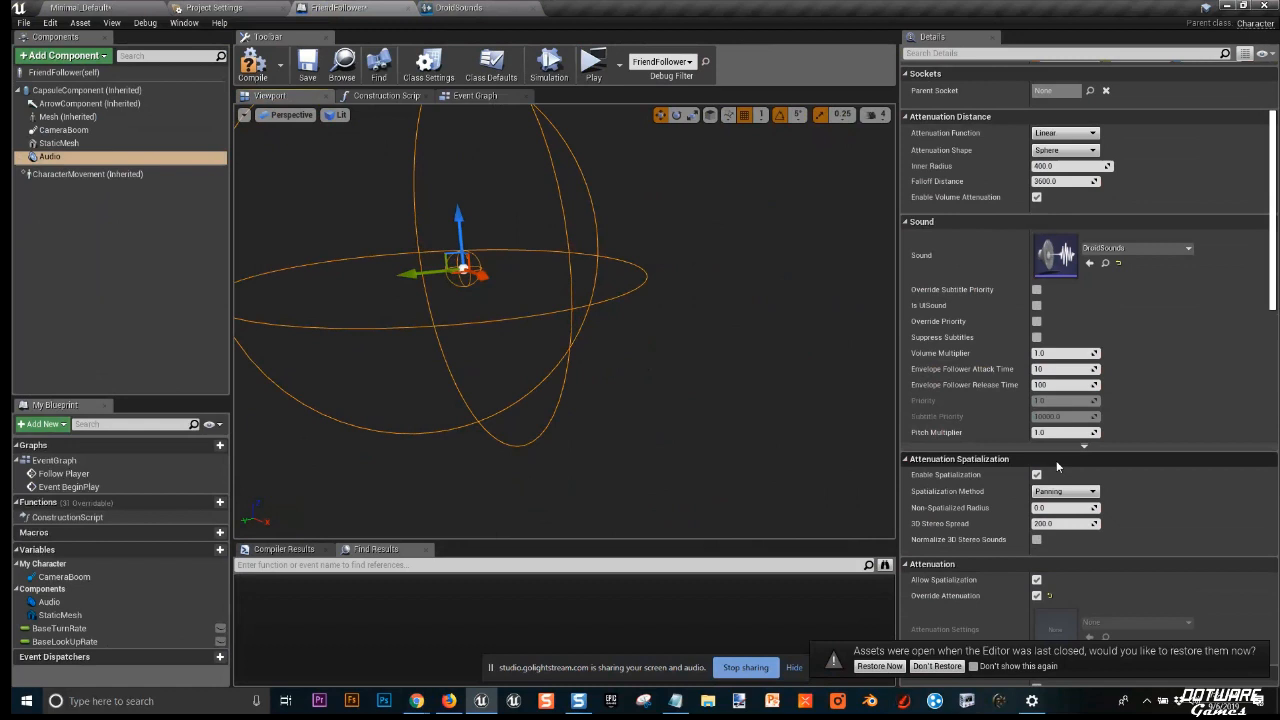
{"action": "right_click_drag", "start_coordinate": [530, 411], "coordinate": [666, 432]}
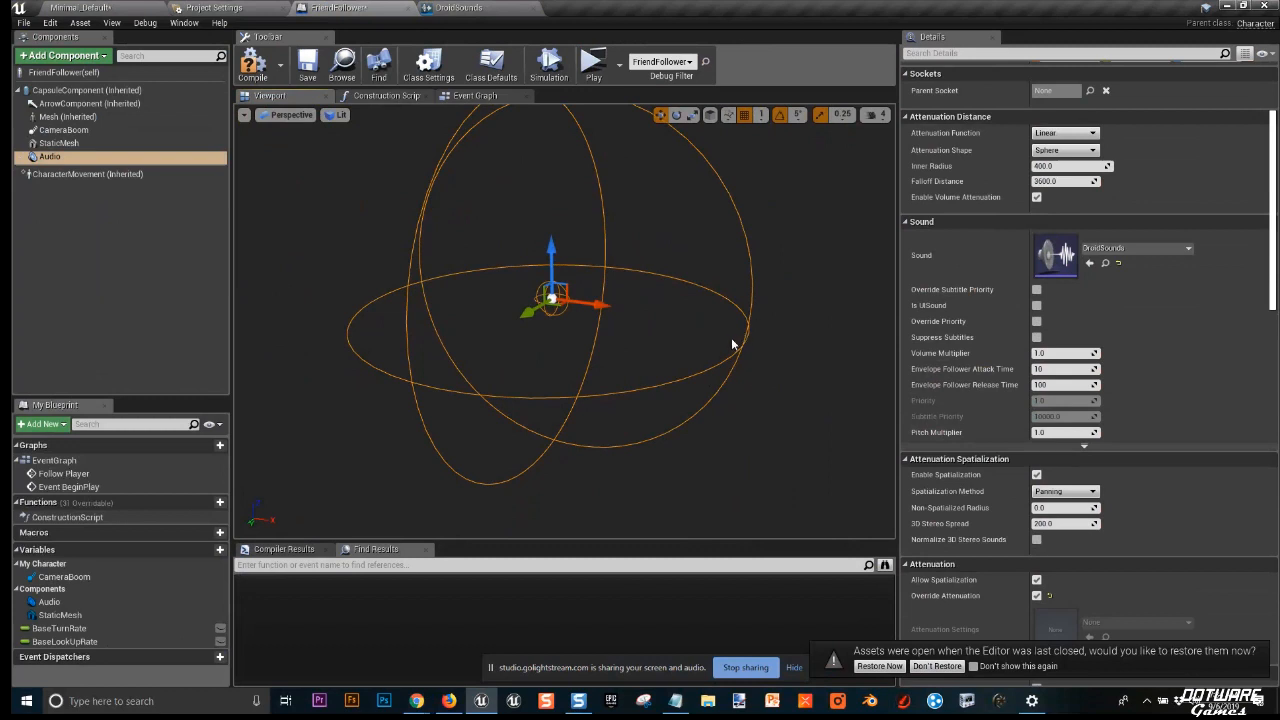
{"action": "left_click_drag", "start_coordinate": [730, 337], "coordinate": [588, 365]}
{"action": "scroll", "coordinate": [561, 324], "scroll_direction": "down", "scroll_amount": 3}
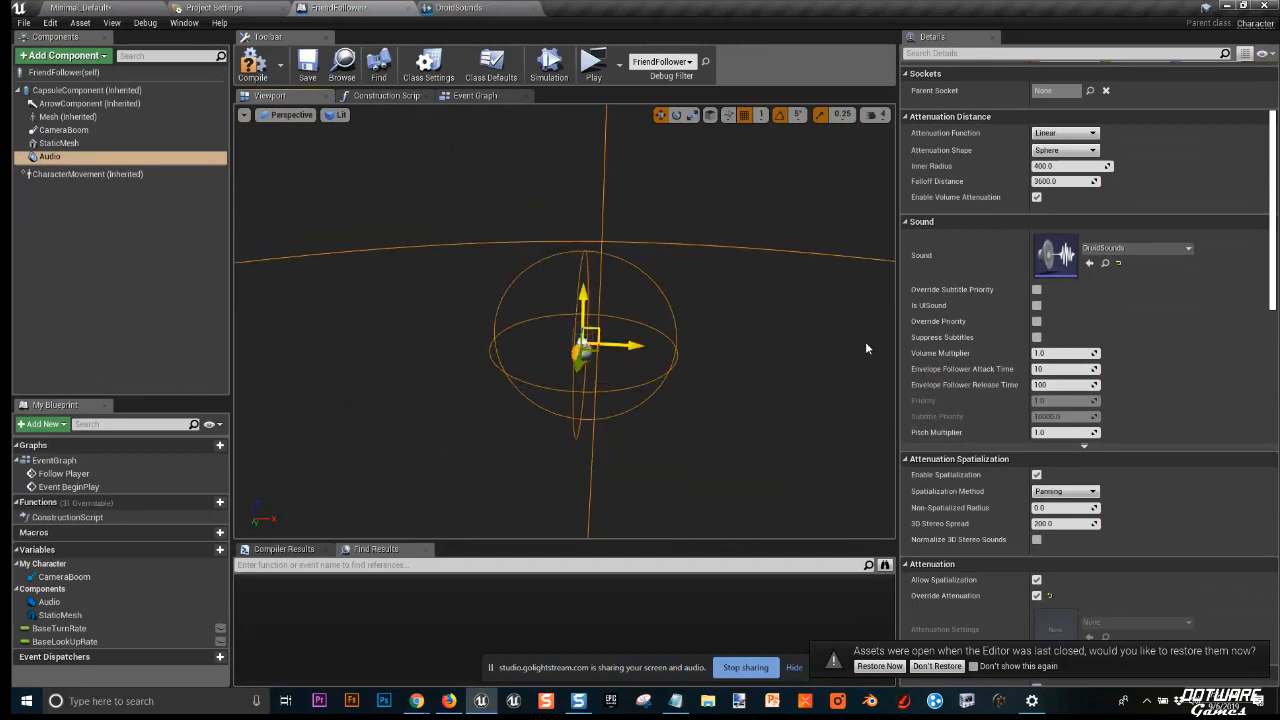
{"action": "scroll", "coordinate": [630, 354], "scroll_direction": "up", "scroll_amount": 3}
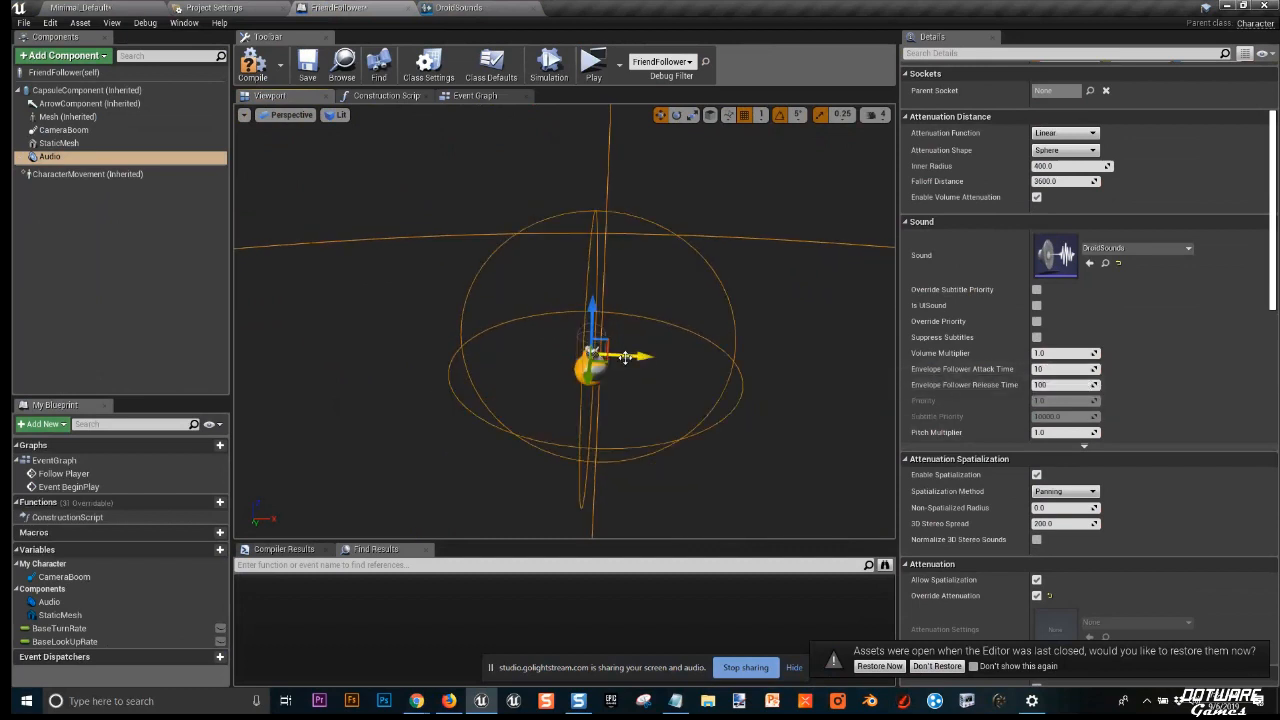
{"action": "scroll", "coordinate": [656, 363], "scroll_direction": "down", "scroll_amount": 3}
{"action": "right_click_drag", "start_coordinate": [656, 363], "coordinate": [766, 344]}
{"action": "right_click_drag", "start_coordinate": [622, 387], "coordinate": [396, 382]}
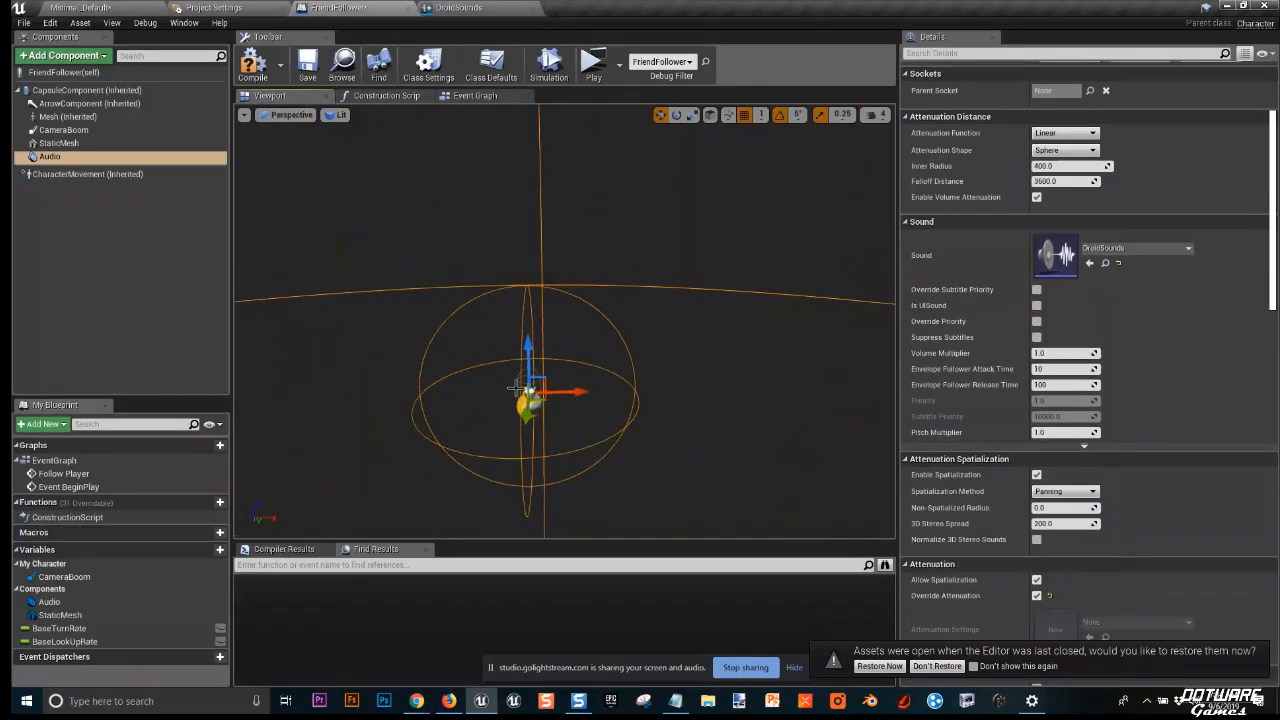
{"action": "scroll", "coordinate": [548, 399], "scroll_direction": "up", "scroll_amount": 2}
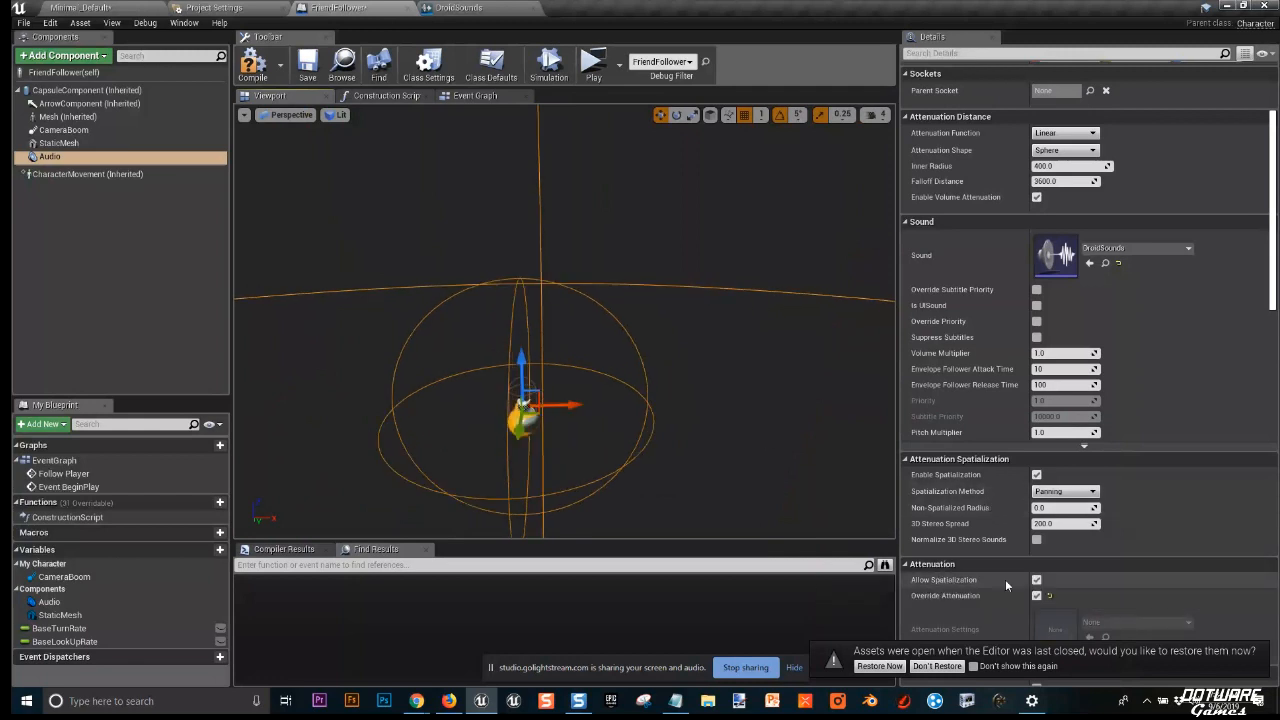
{"action": "scroll", "coordinate": [1026, 520], "scroll_direction": "up", "scroll_amount": 3}
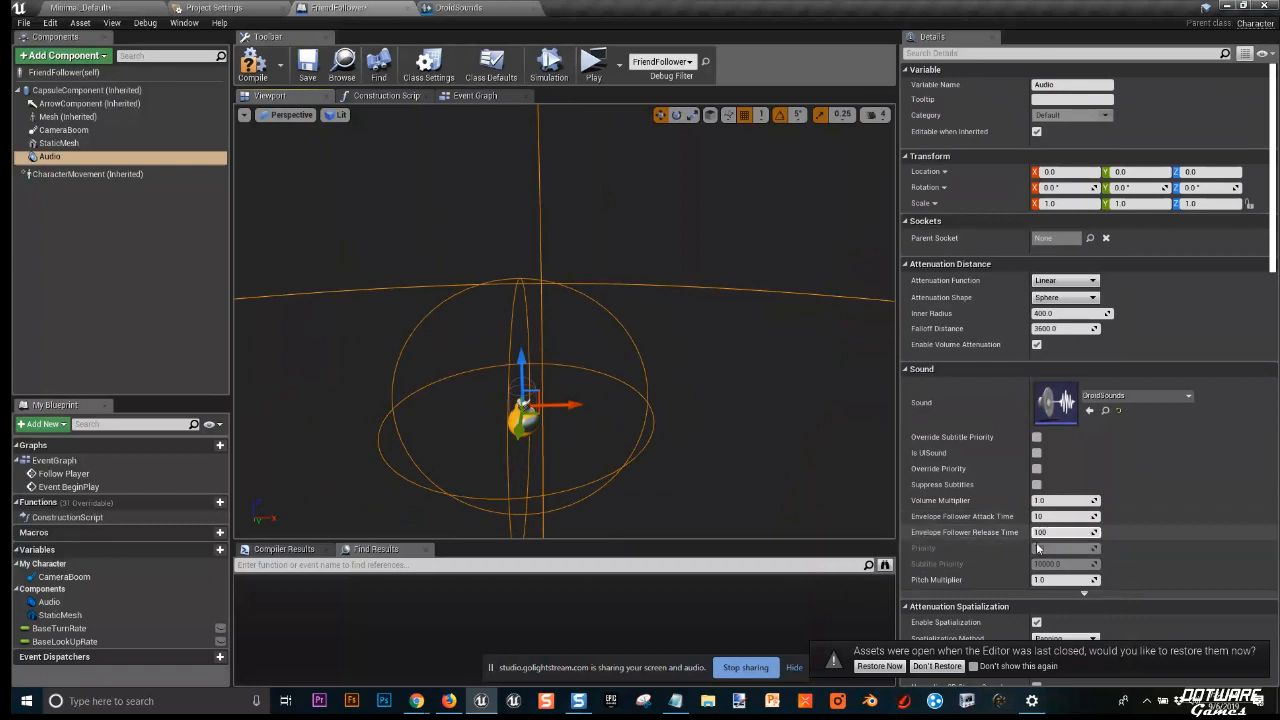
{"action": "scroll", "coordinate": [554, 343], "scroll_direction": "down", "scroll_amount": 2}
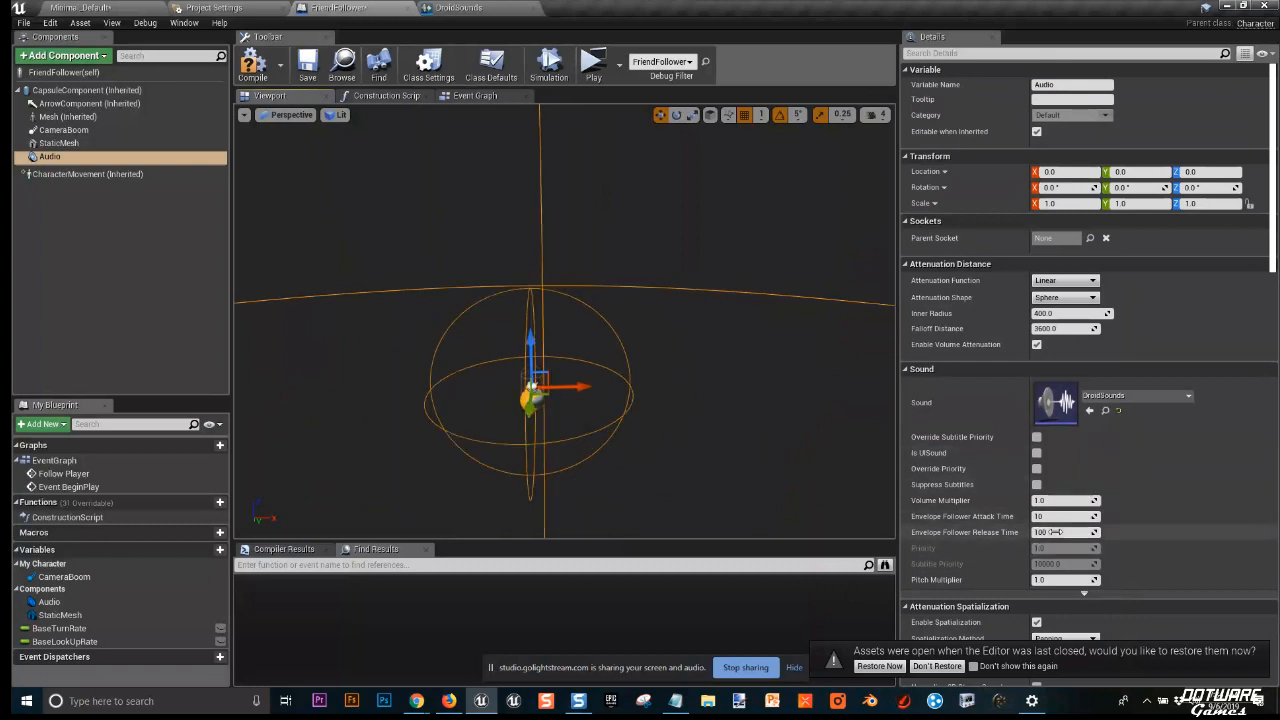
{"action": "scroll", "coordinate": [1012, 541], "scroll_direction": "down", "scroll_amount": 3}
{"action": "left_click", "coordinate": [1036, 601]}
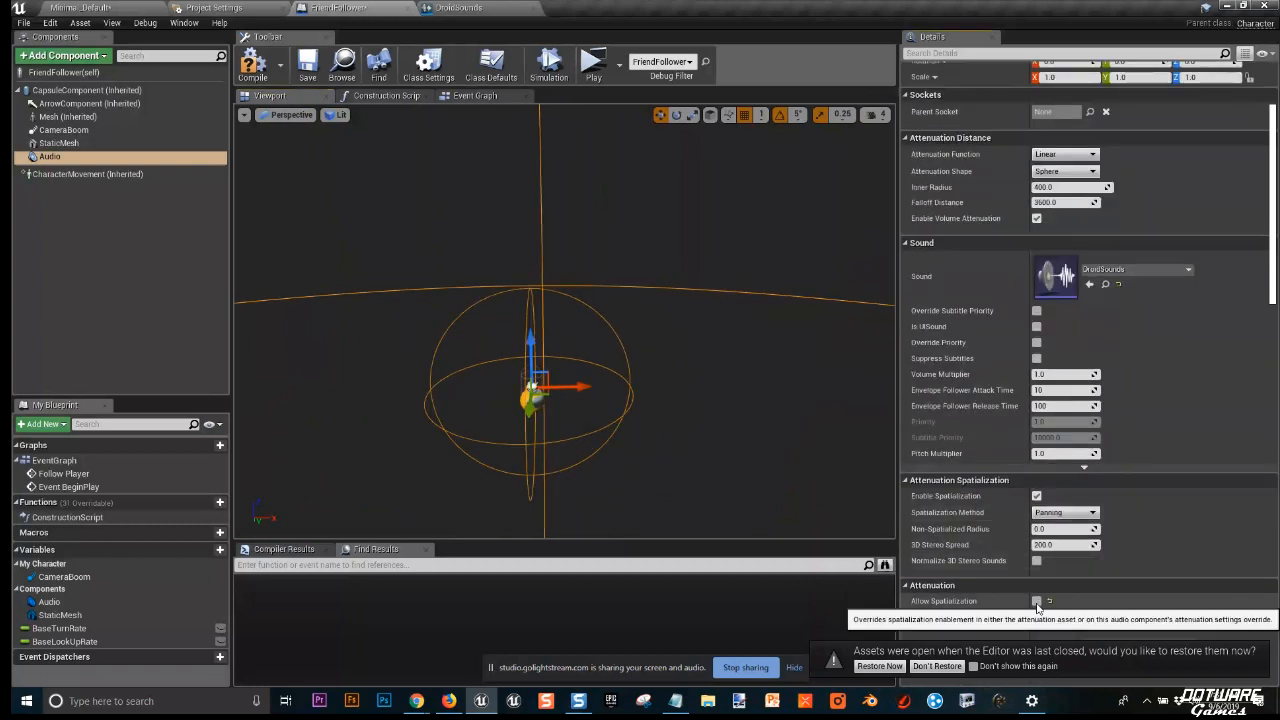
{"action": "left_click", "coordinate": [1036, 601]}
Reduce the Audio component's attenuation inner radius to about 211 and its falloff distance to about 93.
{"action": "scroll", "coordinate": [1030, 560], "scroll_direction": "up", "scroll_amount": 1}
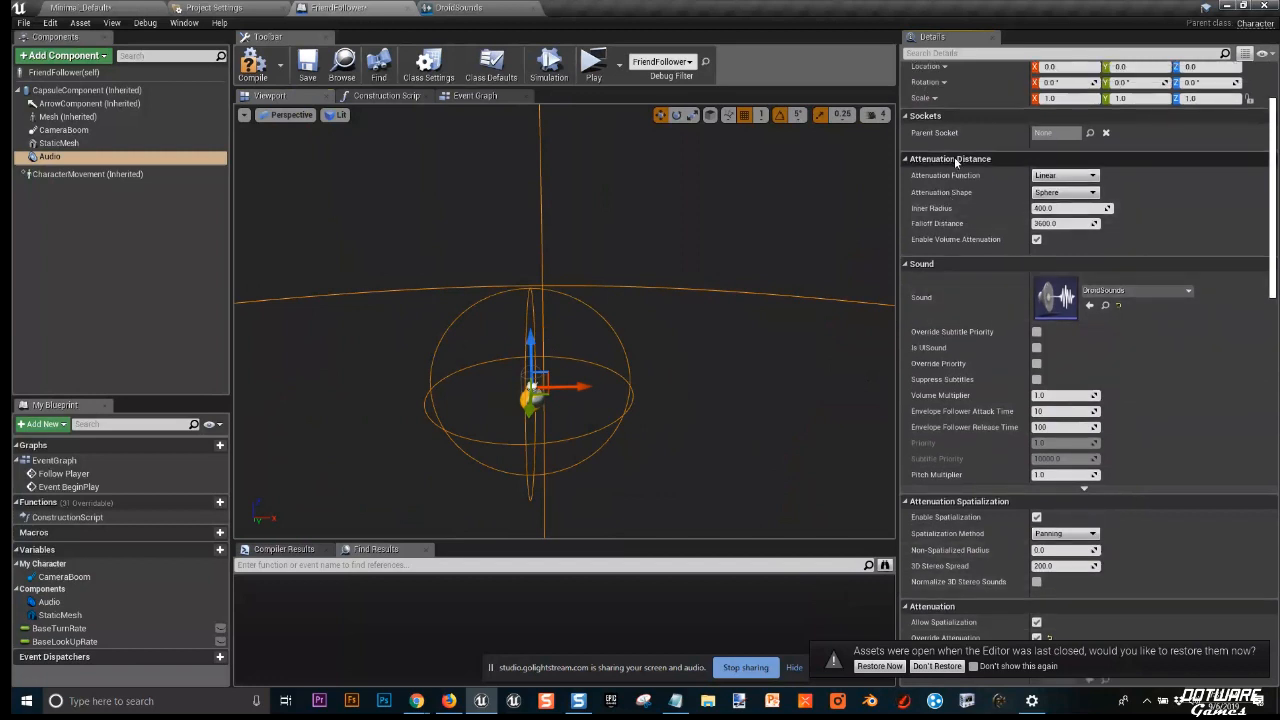
{"action": "scroll", "coordinate": [938, 221], "scroll_direction": "up", "scroll_amount": 3}
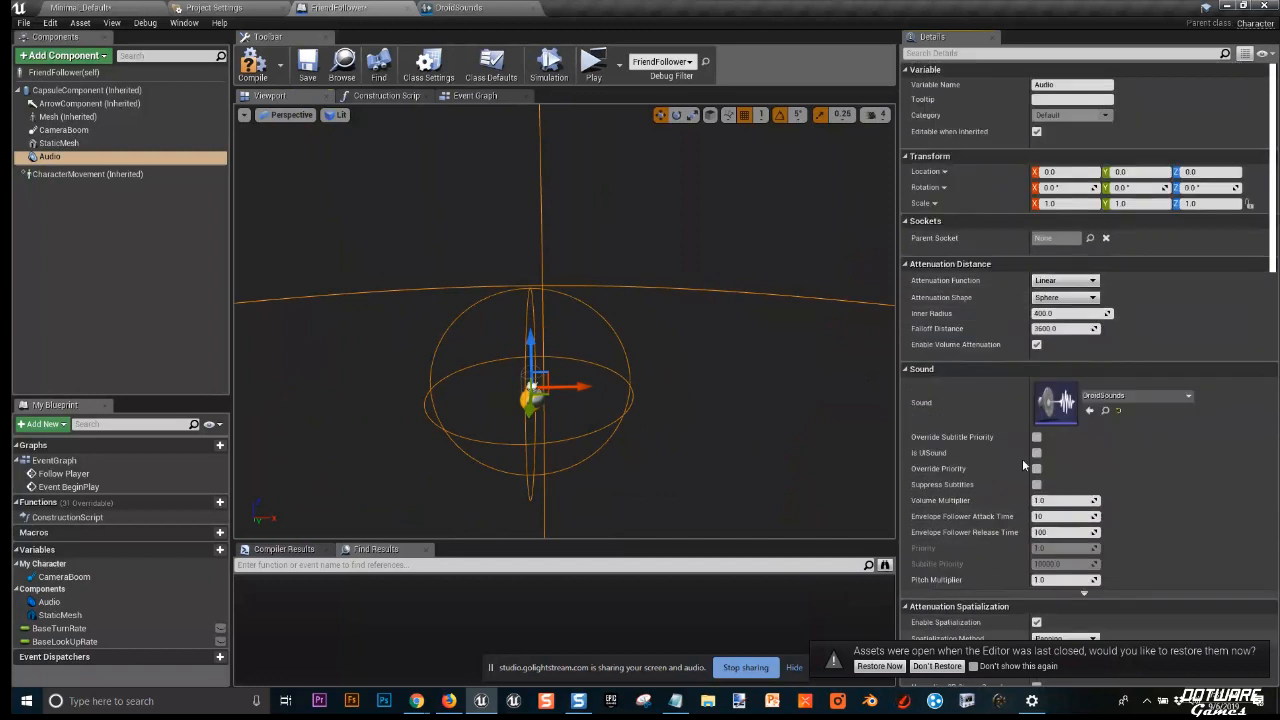
{"action": "scroll", "coordinate": [972, 298], "scroll_direction": "down", "scroll_amount": 3}
{"action": "scroll", "coordinate": [971, 300], "scroll_direction": "up", "scroll_amount": 3}
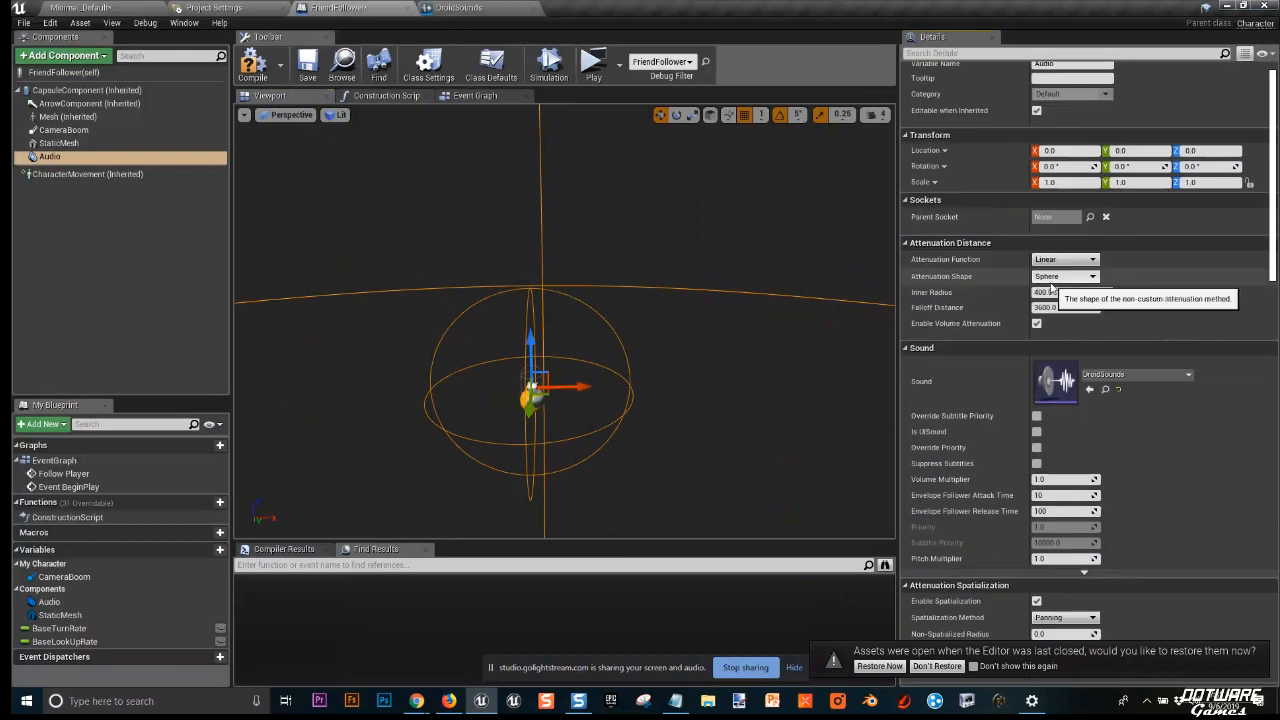
{"action": "left_click_drag", "start_coordinate": [1036, 292], "coordinate": [940, 314]}
{"action": "left_click_drag", "start_coordinate": [1064, 308], "coordinate": [1038, 293]}
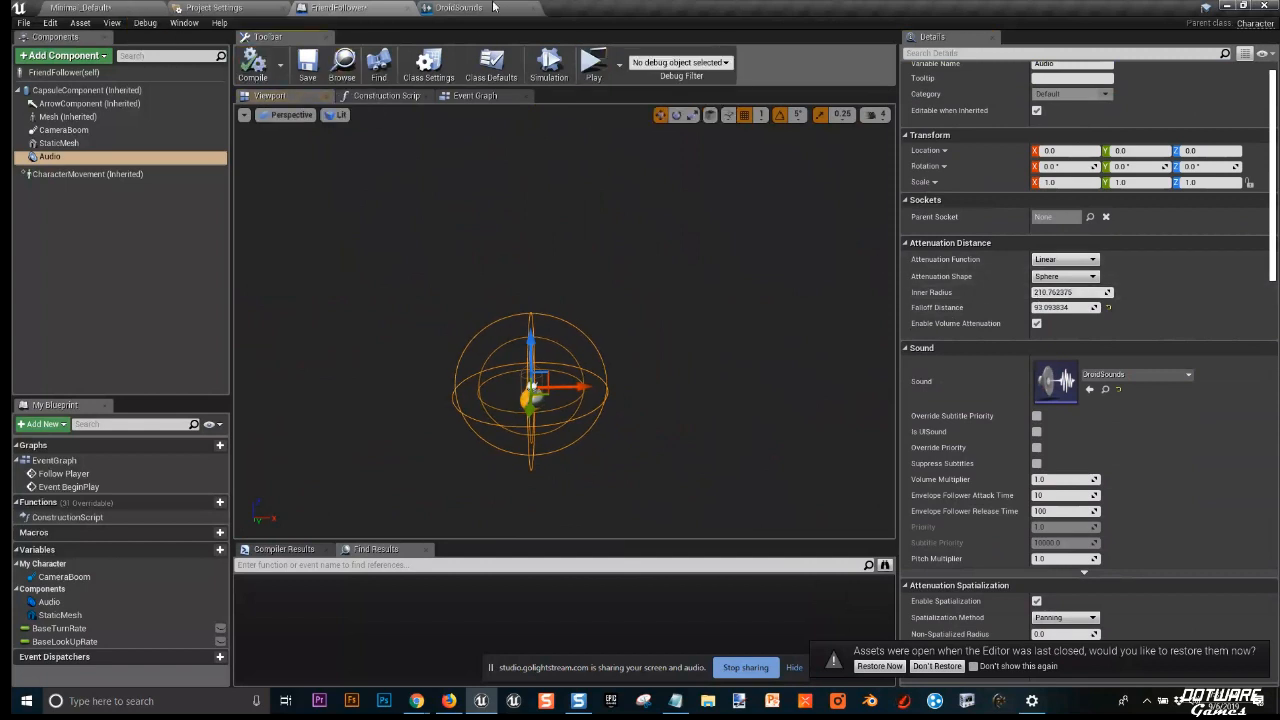
Play-test the level, running the character away from the robots to check how the droid sound fades, and end the session.
{"action": "left_click", "coordinate": [592, 66]}
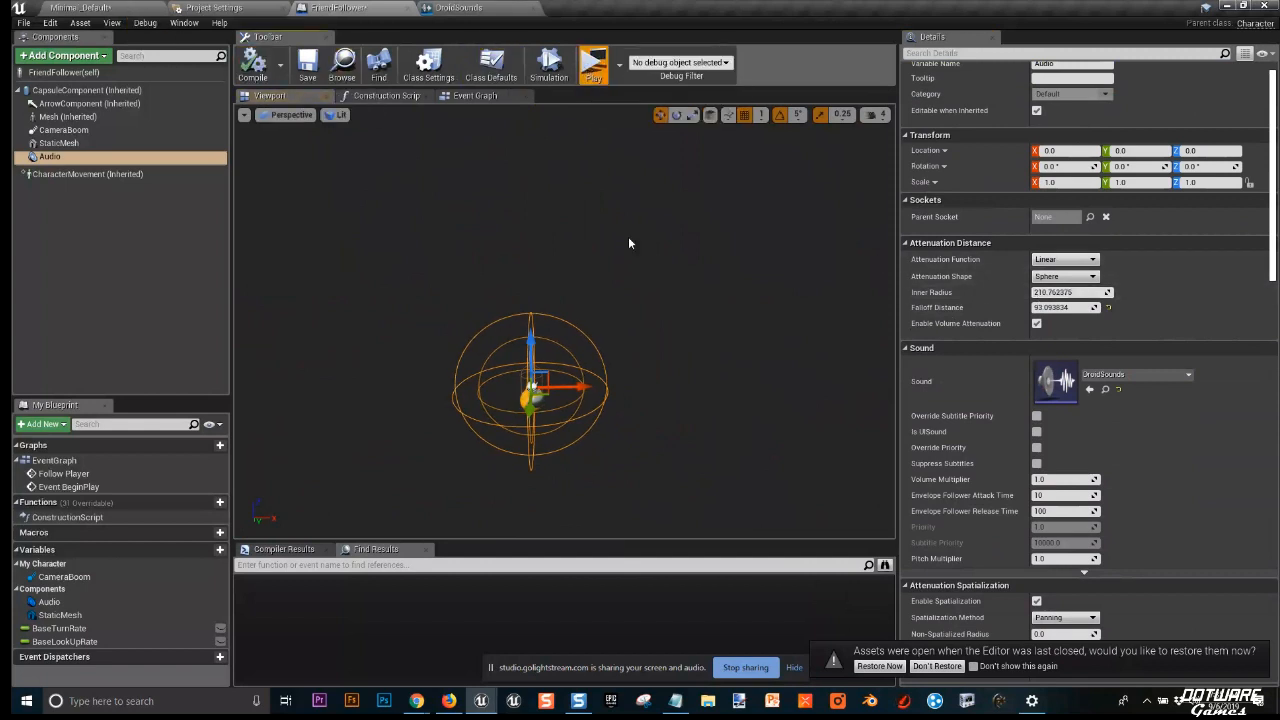
{"action": "key", "text": "super+Up"}
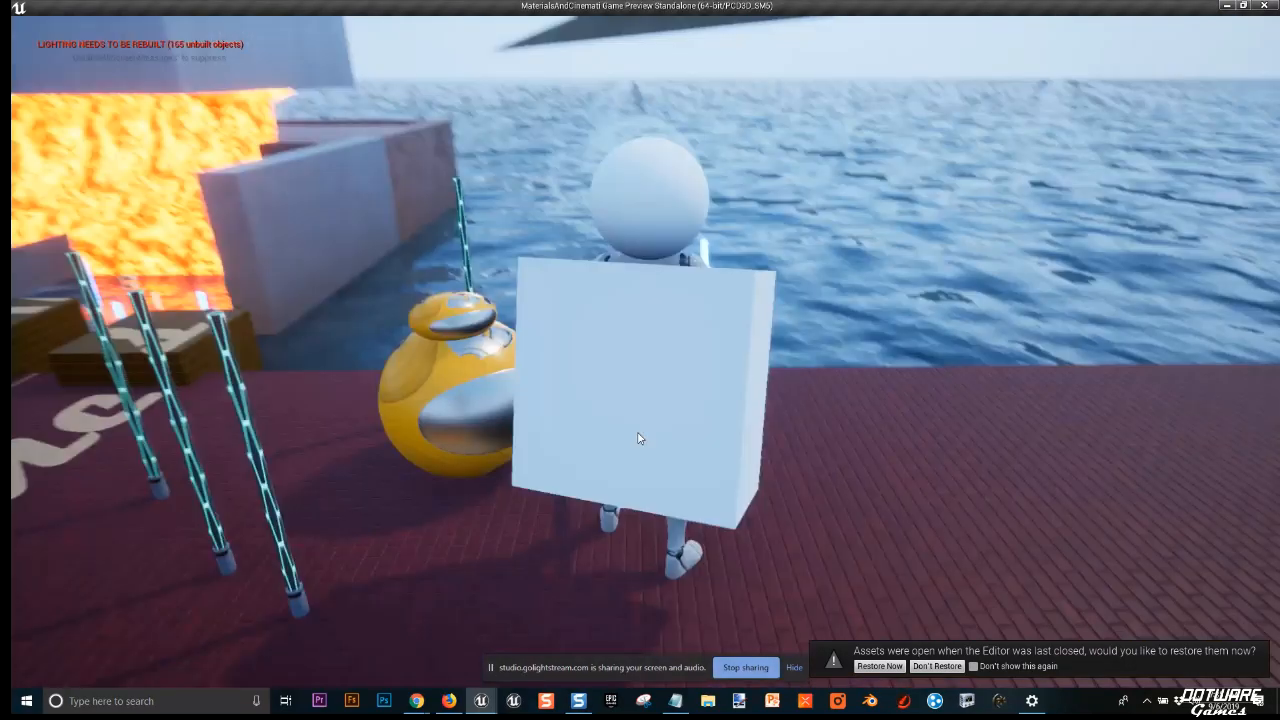
{"action": "left_click_drag", "start_coordinate": [640, 438], "coordinate": [140, 409]}
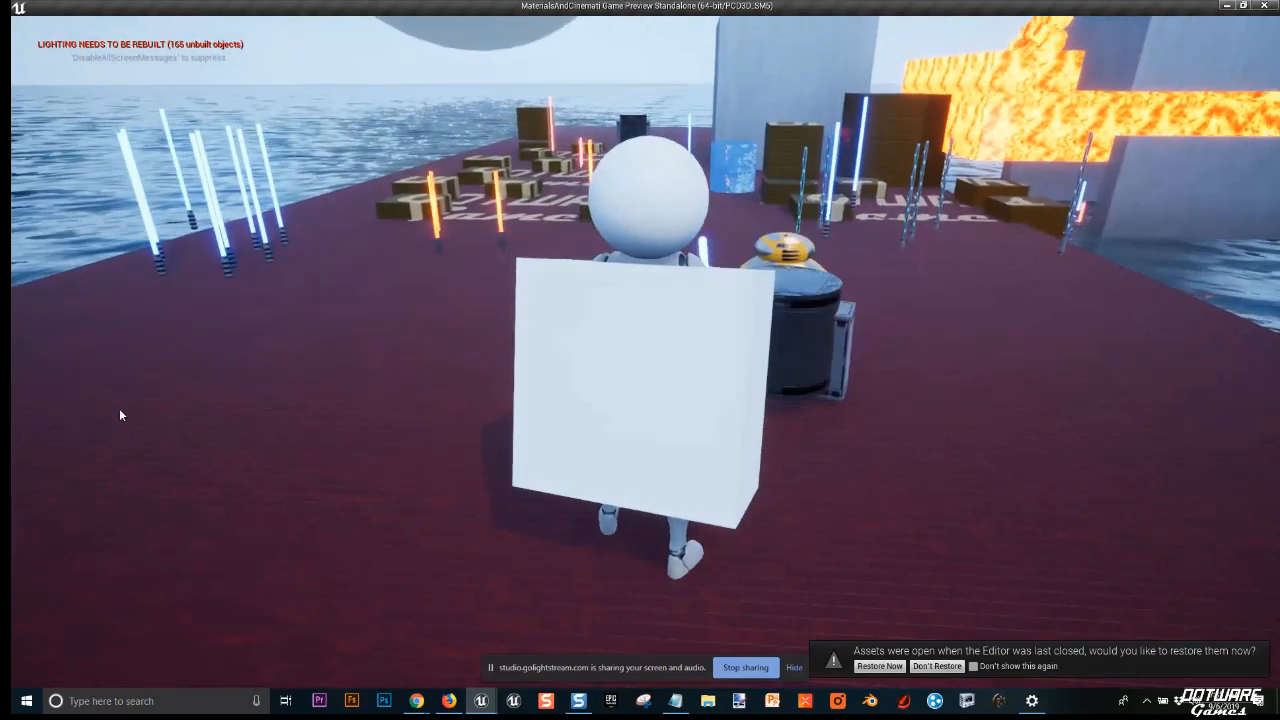
{"action": "key", "text": "w"}
{"action": "right_click_drag", "start_coordinate": [224, 466], "coordinate": [972, 443]}
{"action": "key", "text": "w"}
{"action": "key", "text": "w"}
{"action": "key", "text": "w"}
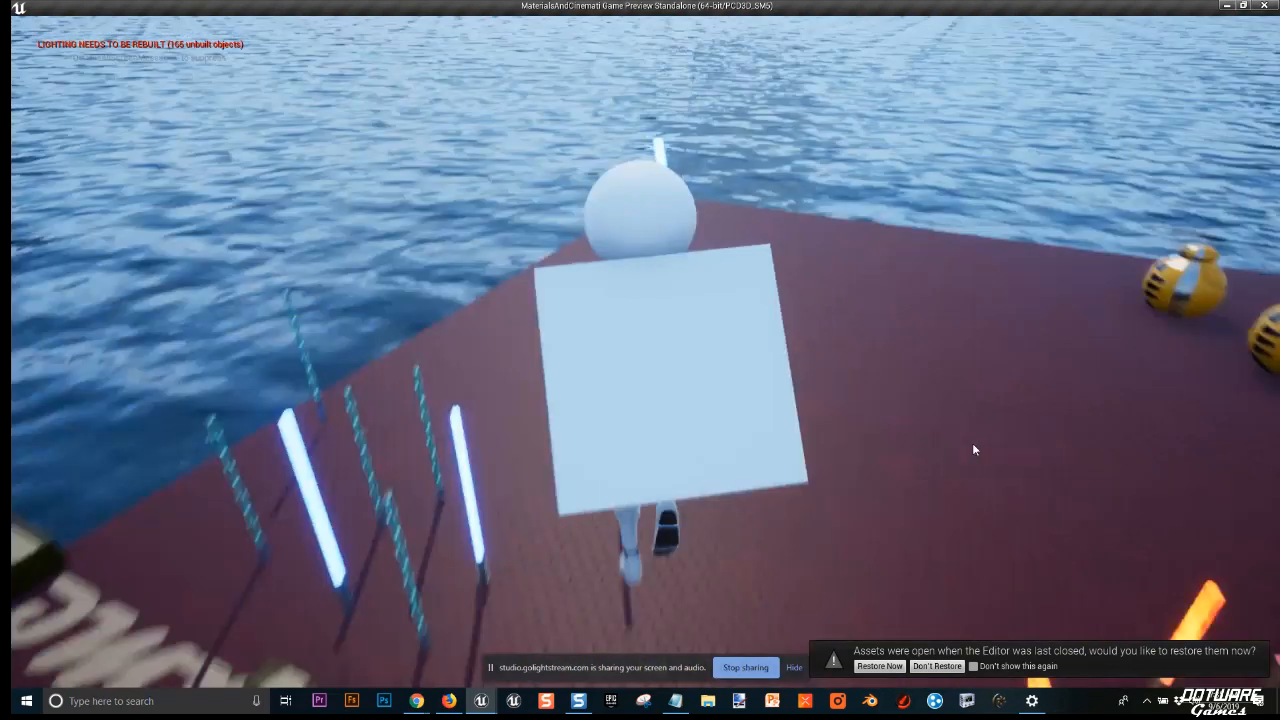
{"action": "key", "text": "Escape"}
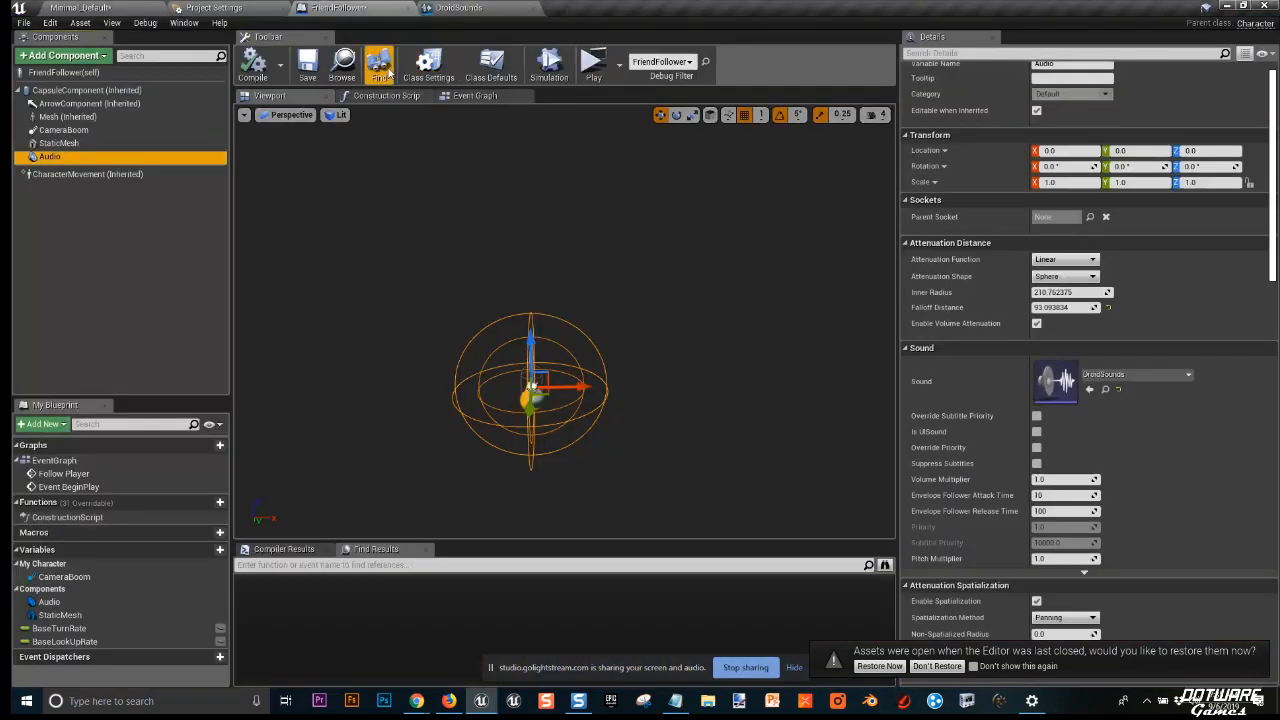
Return to the level, search its actors for "third" and open the ThirdPersonCharacter blueprint for editing.
{"action": "left_click", "coordinate": [97, 7]}
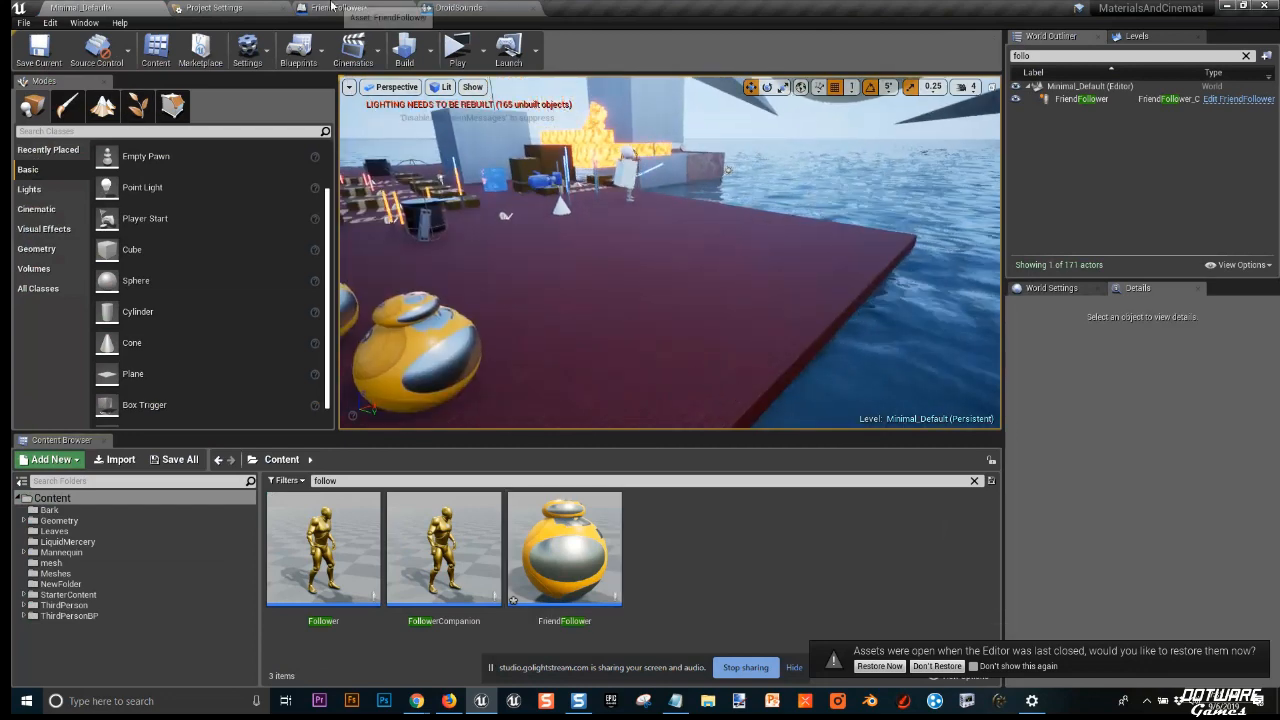
{"action": "left_click", "coordinate": [393, 9]}
{"action": "left_click", "coordinate": [97, 7]}
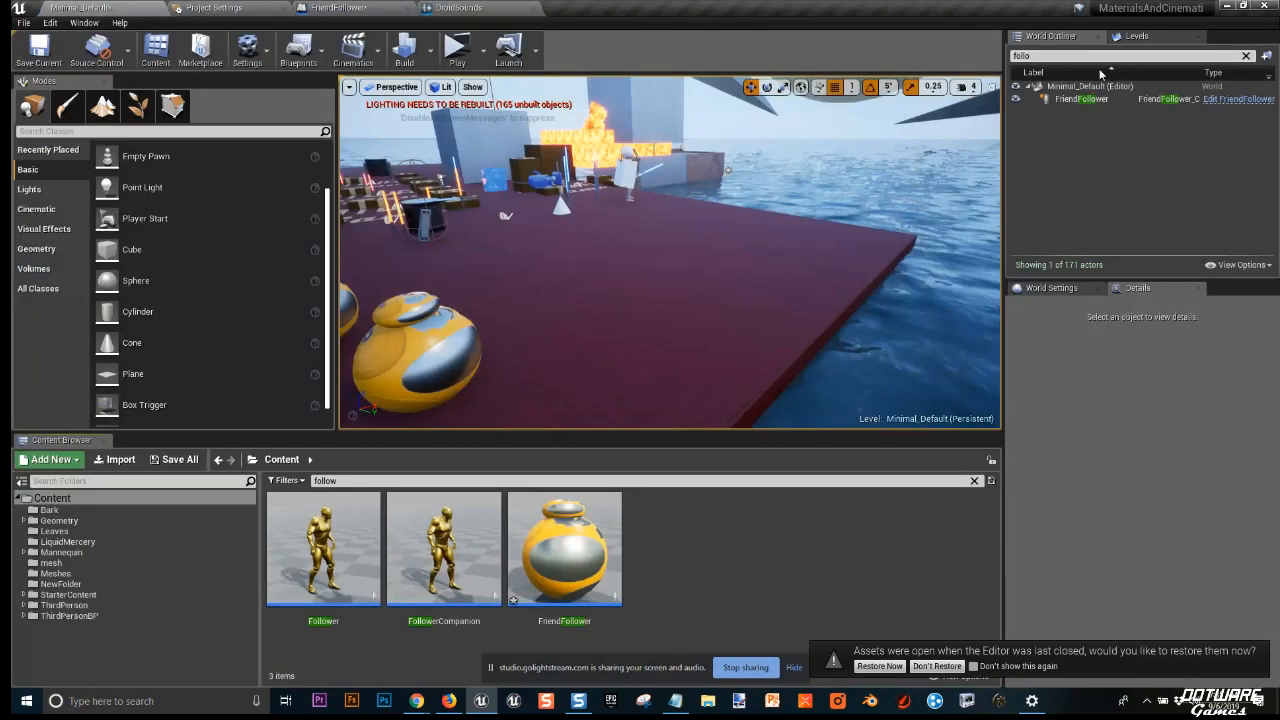
{"action": "left_click", "coordinate": [1200, 56]}
{"action": "type", "text": "third"}
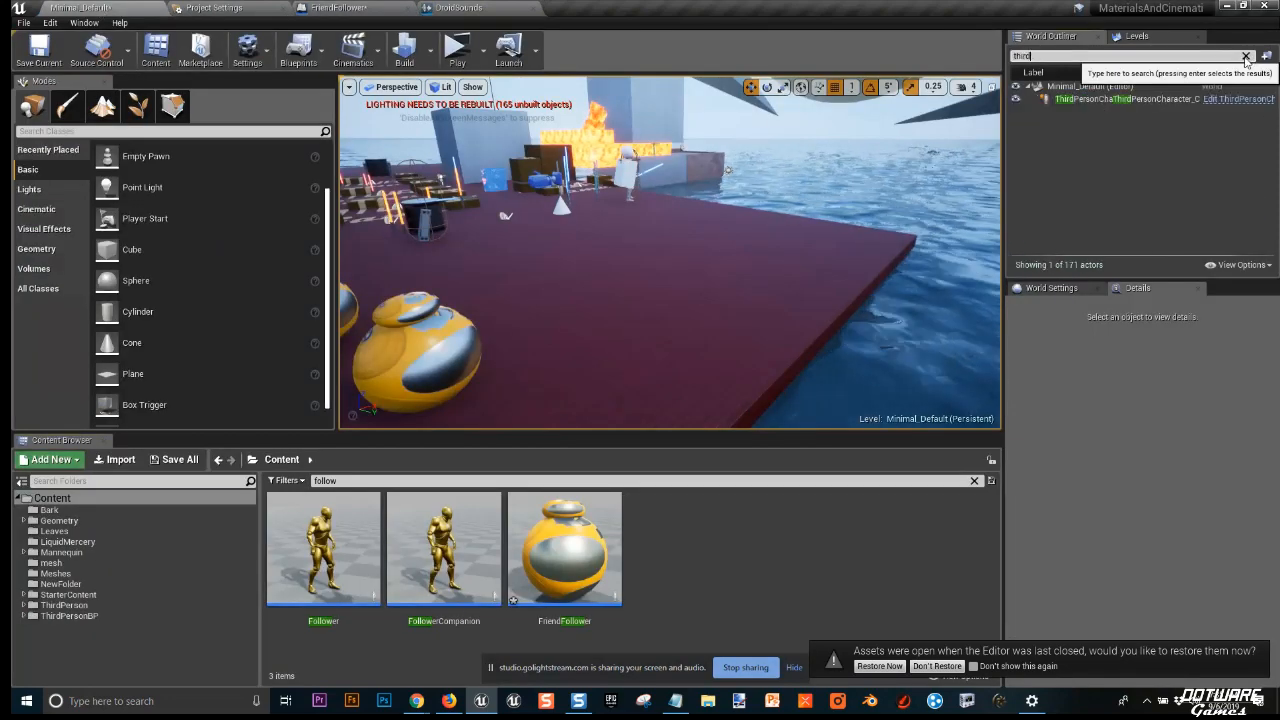
{"action": "left_click", "coordinate": [1236, 99]}
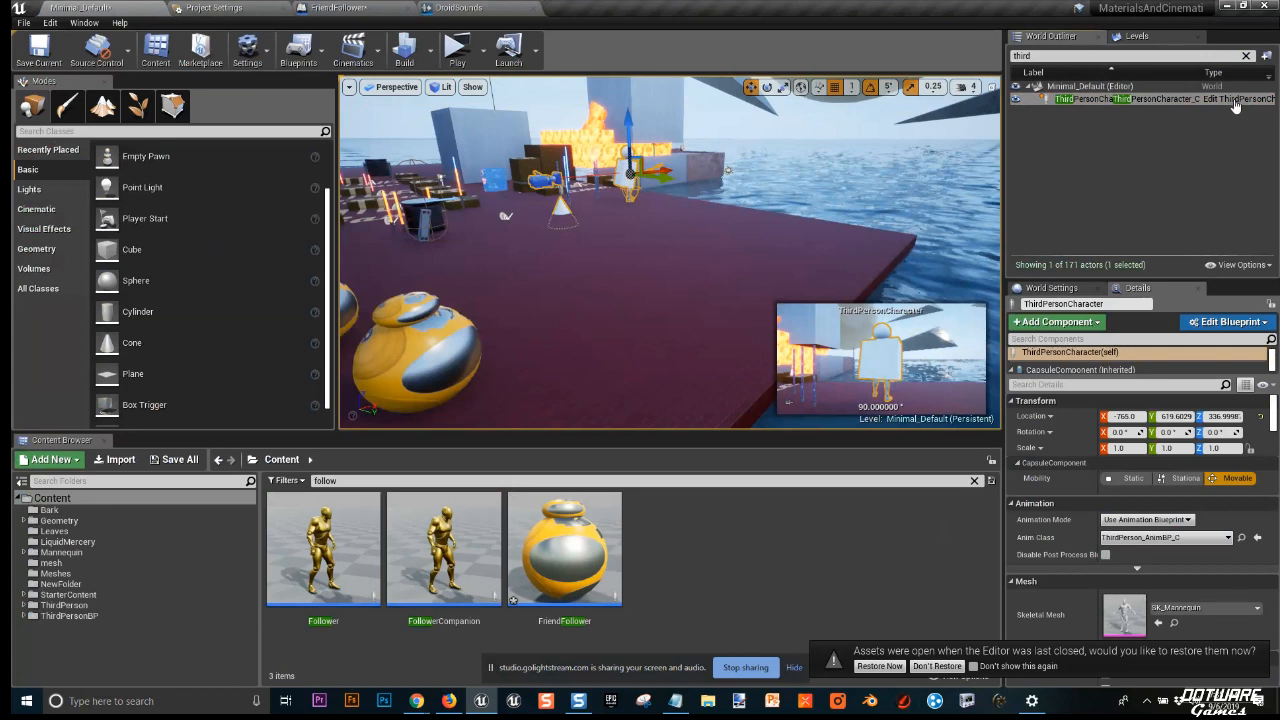
{"action": "left_click", "coordinate": [1236, 100]}
{"action": "left_click", "coordinate": [269, 95]}
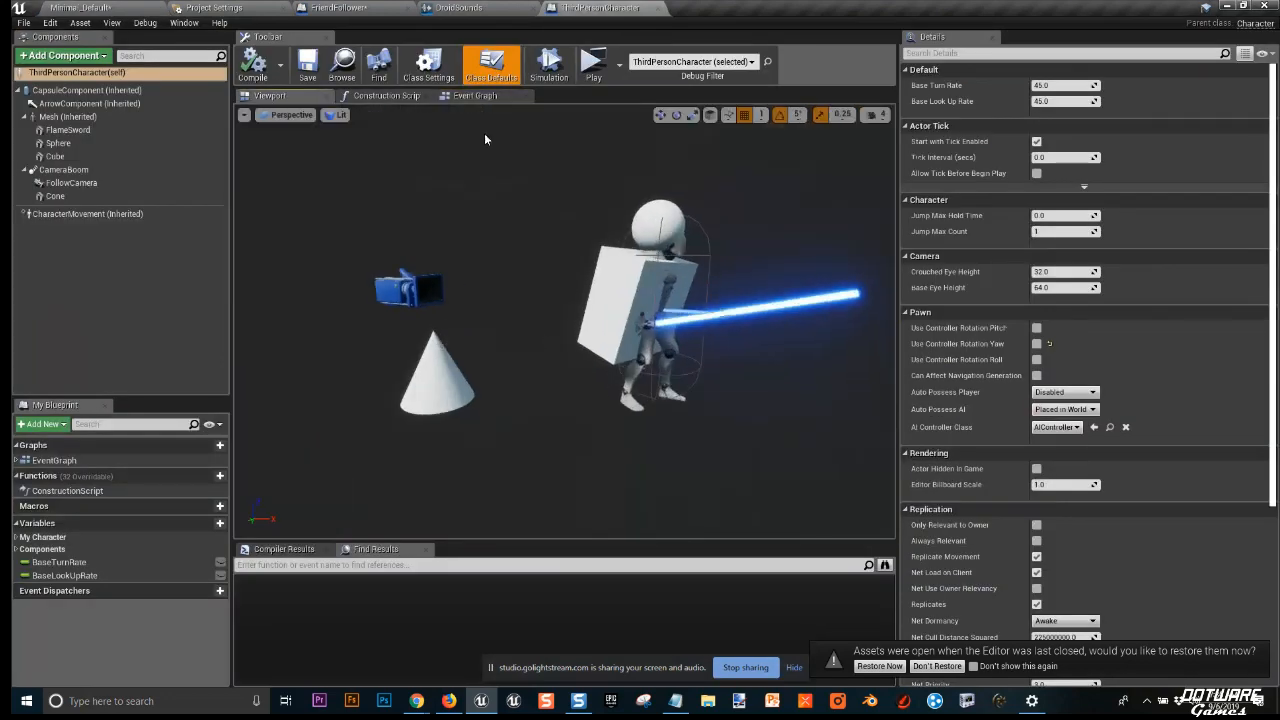
Add a Left Shift keyboard event in an empty area of the ThirdPersonCharacter event graph.
{"action": "left_click", "coordinate": [474, 95]}
{"action": "scroll", "coordinate": [498, 414], "scroll_direction": "down", "scroll_amount": 4}
{"action": "scroll", "coordinate": [457, 249], "scroll_direction": "up", "scroll_amount": 6}
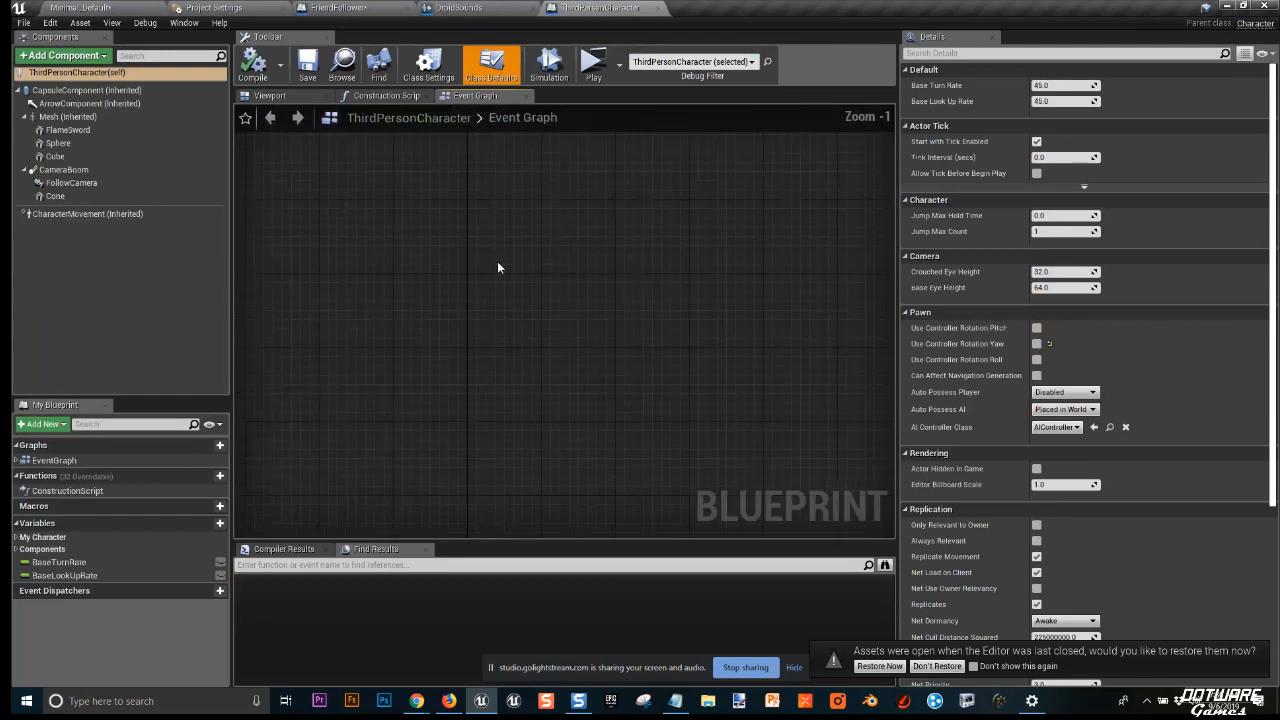
{"action": "right_click", "coordinate": [497, 268]}
{"action": "type", "text": "shift"}
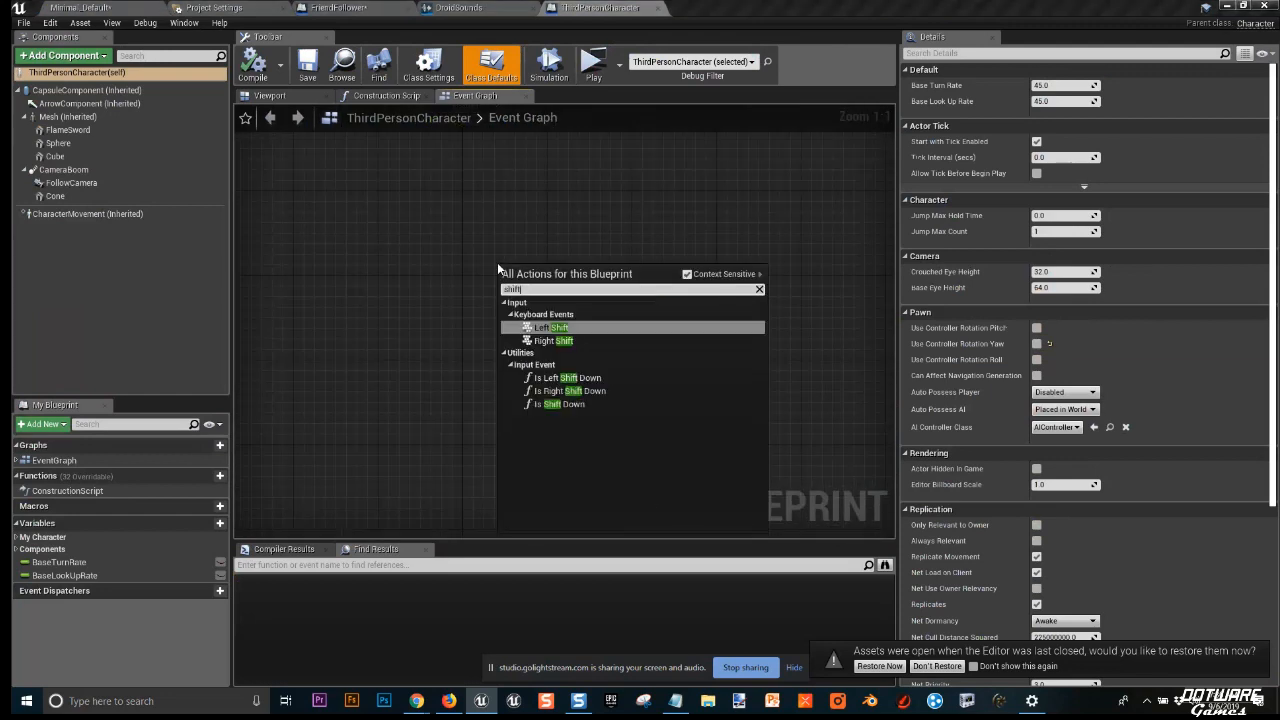
{"action": "left_click", "coordinate": [559, 329]}
{"action": "left_click_drag", "start_coordinate": [557, 329], "coordinate": [437, 309]}
Add a Character Movement reference to the graph and create a Set Max Walk Speed node from it.
{"action": "left_click", "coordinate": [129, 217]}
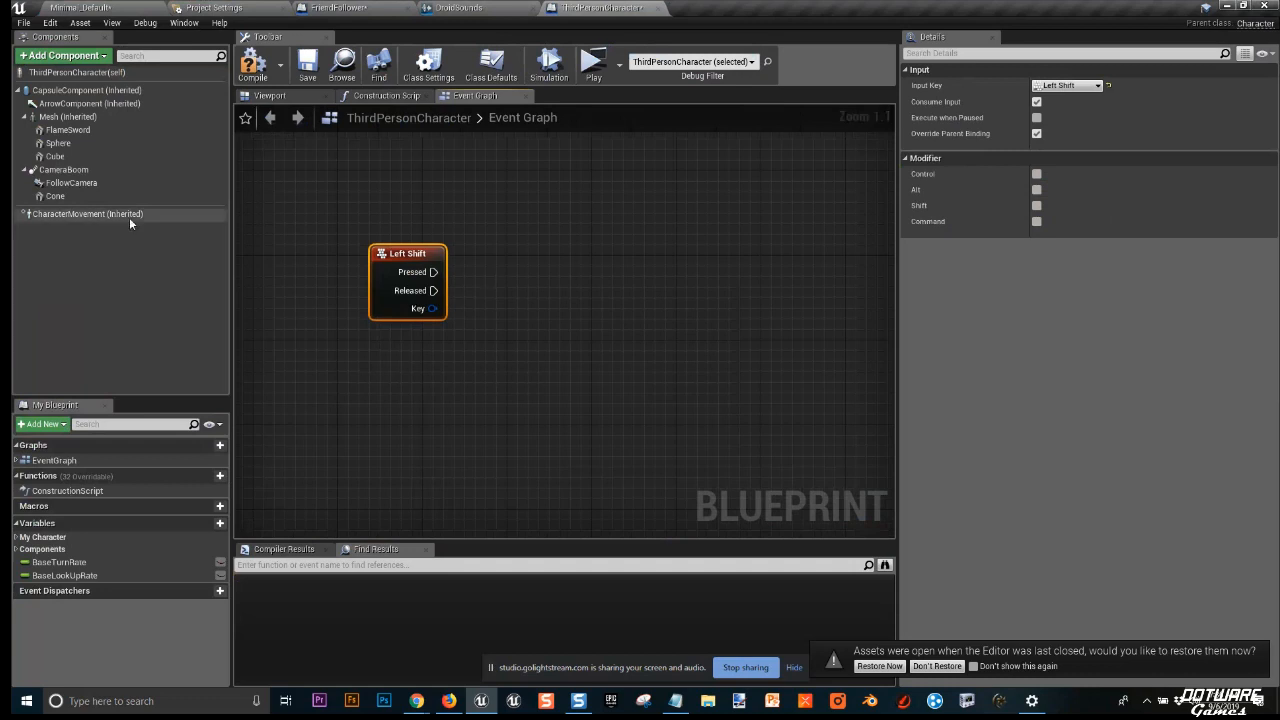
{"action": "left_click_drag", "start_coordinate": [457, 220], "coordinate": [476, 216]}
{"action": "left_click_drag", "start_coordinate": [569, 224], "coordinate": [645, 213]}
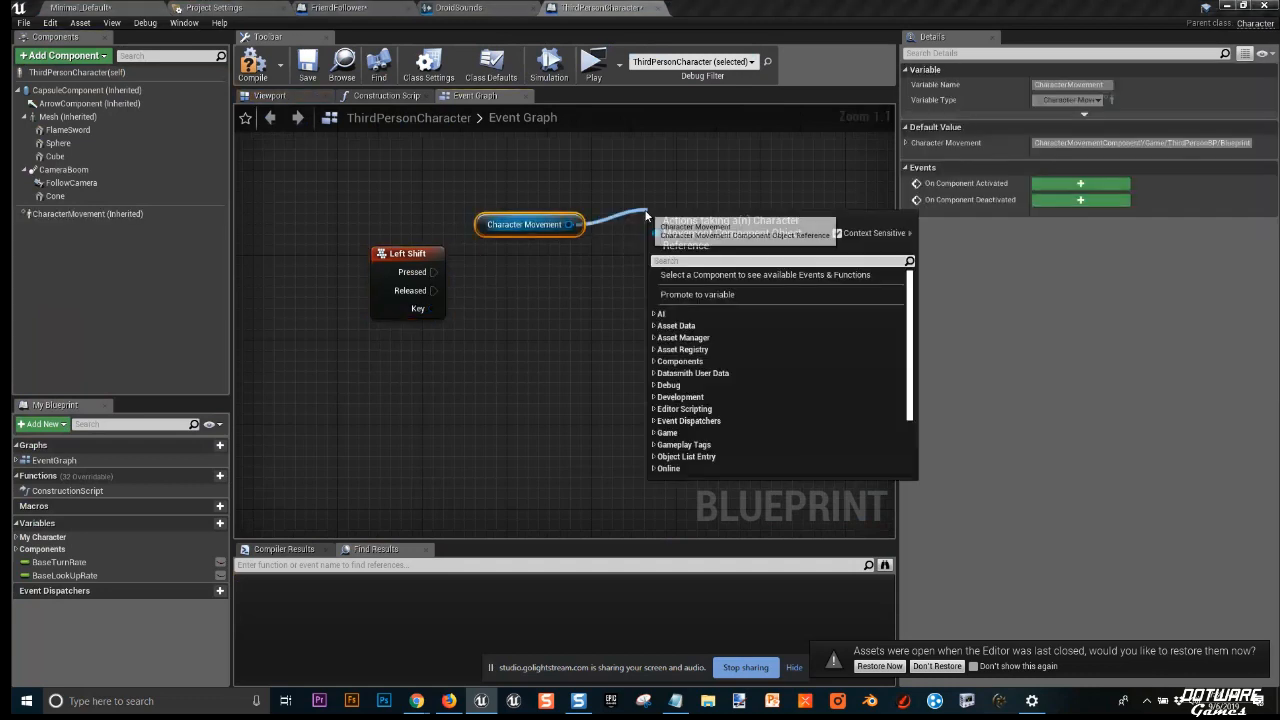
{"action": "type", "text": "set max speed"}
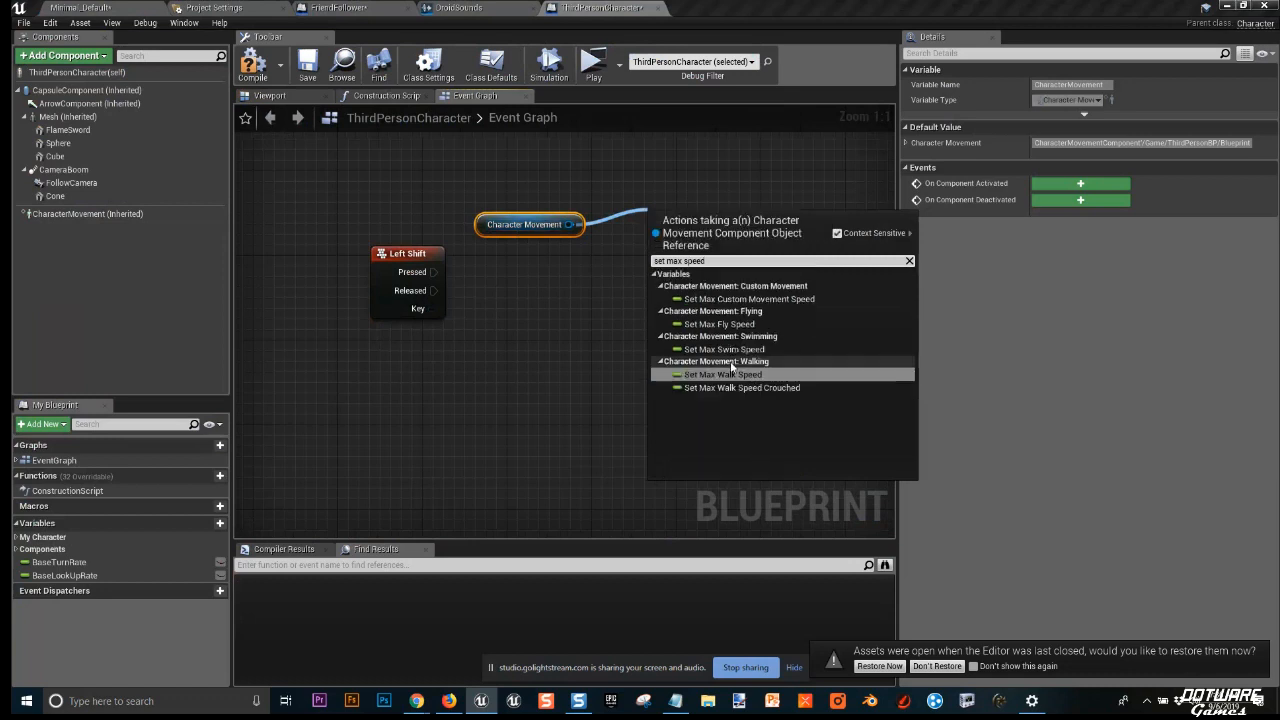
{"action": "left_click", "coordinate": [737, 370]}
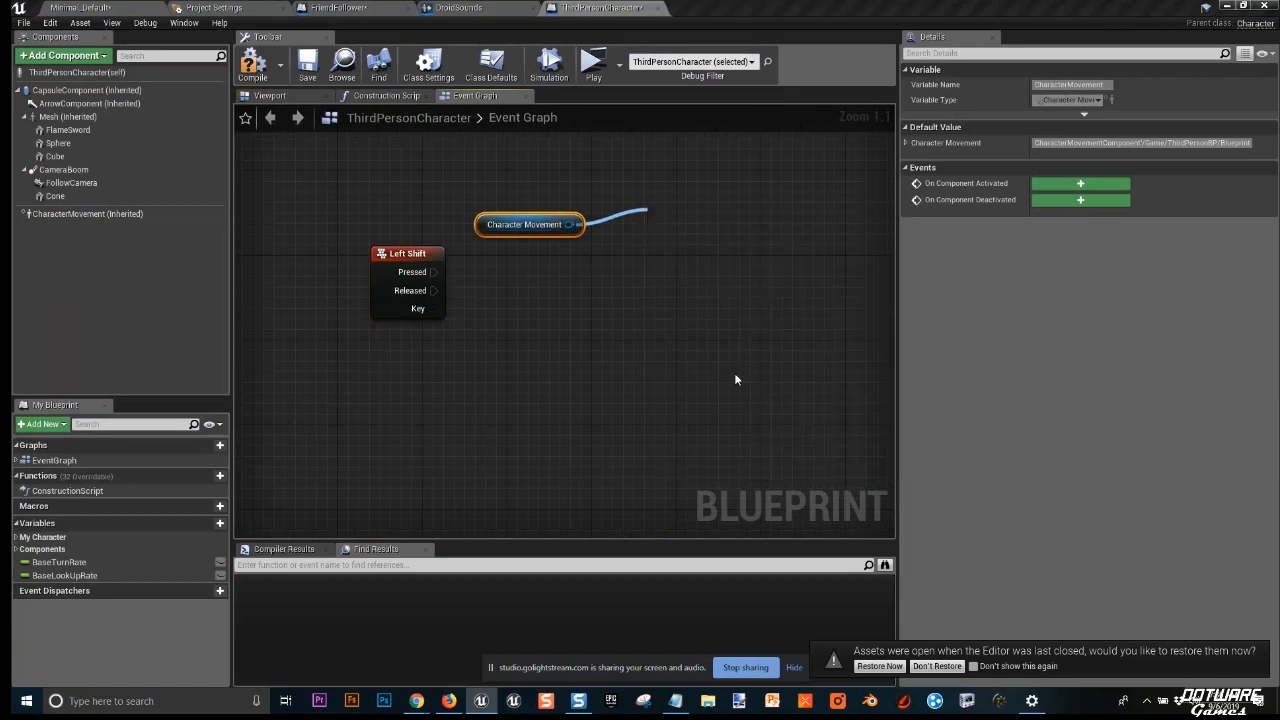
Set the node's Max Walk Speed to 1000 and trigger it from the Left Shift event's Pressed output.
{"action": "left_click", "coordinate": [737, 249]}
{"action": "type", "text": "1000"}
{"action": "left_click", "coordinate": [489, 293]}
{"action": "left_click_drag", "start_coordinate": [433, 272], "coordinate": [697, 209]}
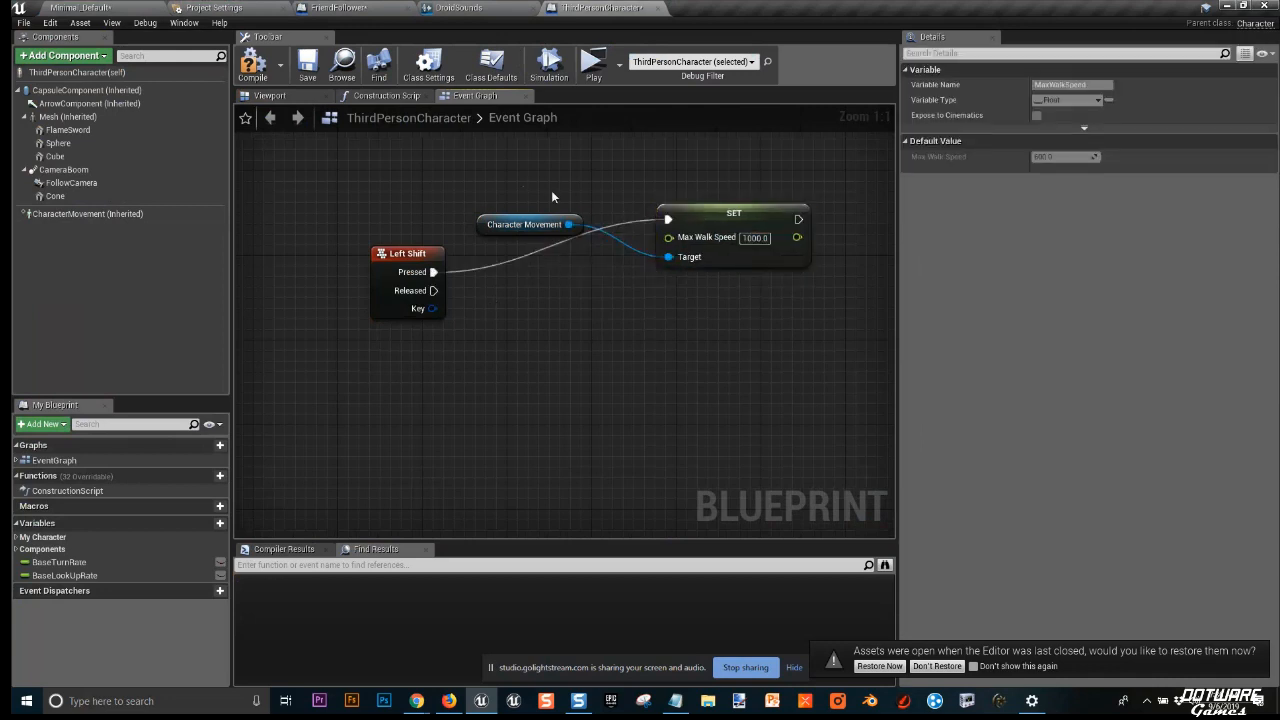
Duplicate the Character Movement and Set Max Walk Speed nodes, place the copies below, and trigger them from Left Shift's Released output.
{"action": "left_click_drag", "start_coordinate": [551, 190], "coordinate": [733, 282]}
{"action": "key", "text": "ctrl+c"}
{"action": "key", "text": "ctrl+v"}
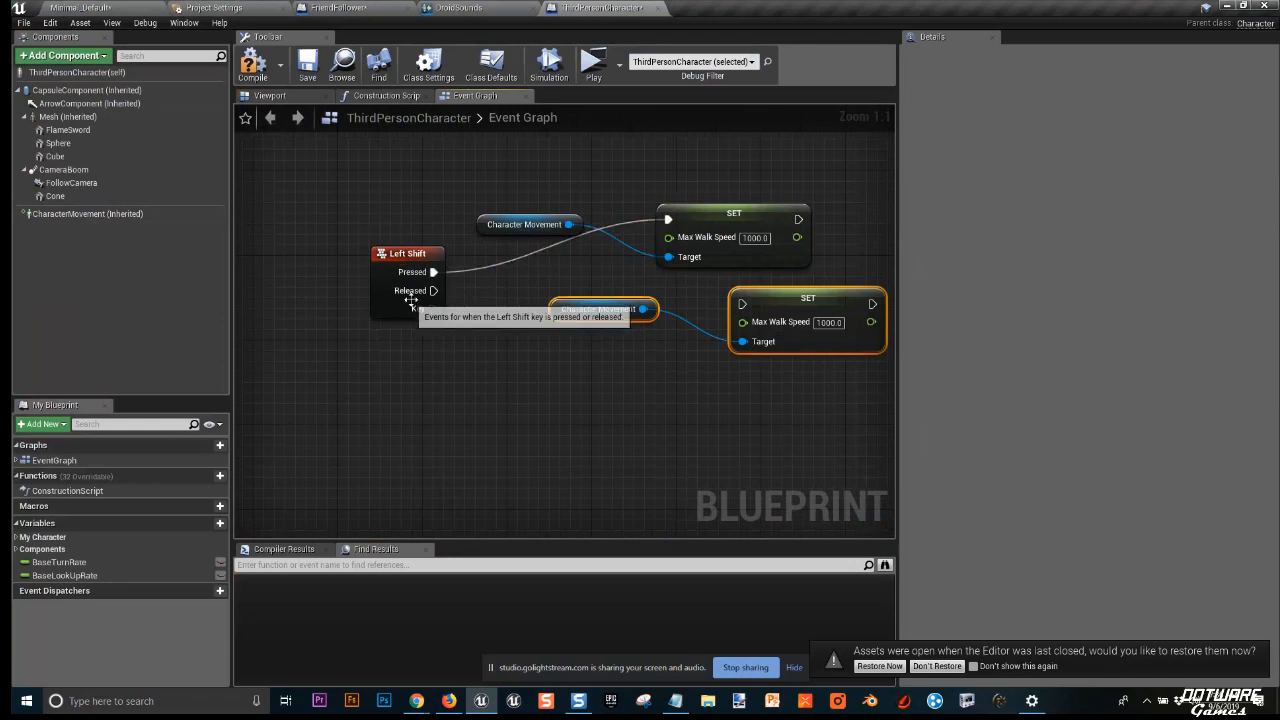
{"action": "left_click_drag", "start_coordinate": [432, 290], "coordinate": [741, 304]}
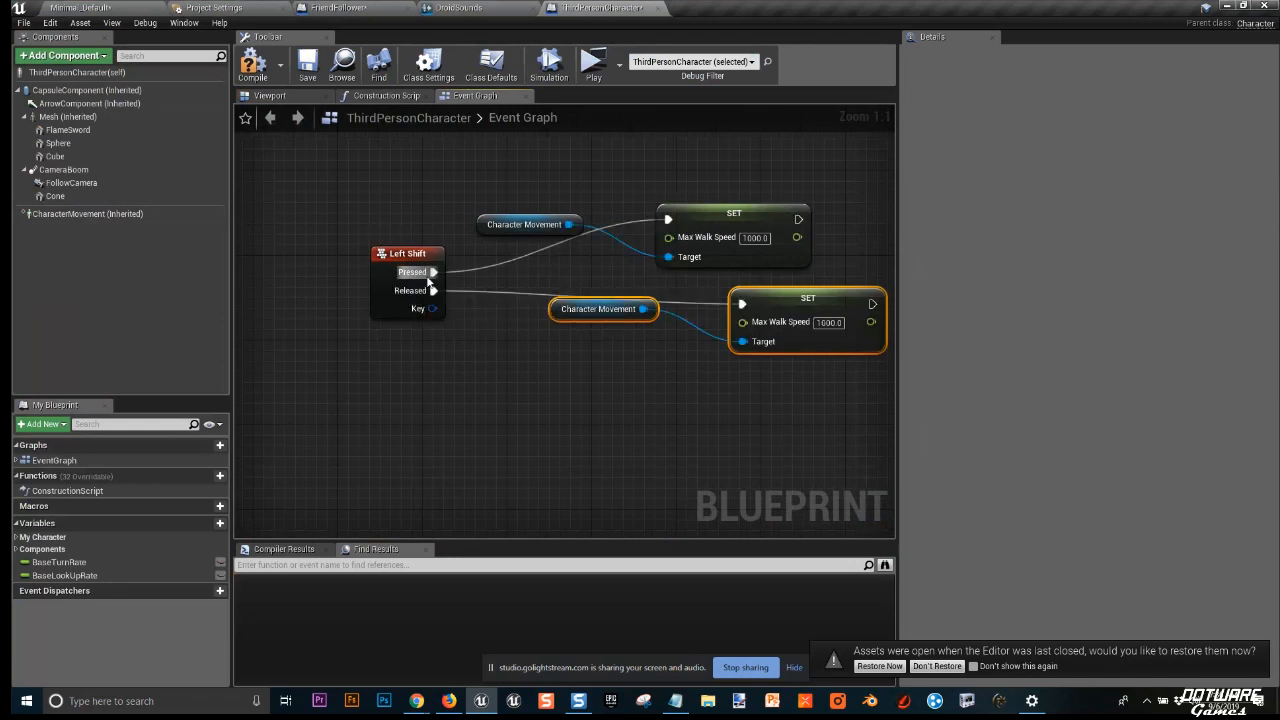
{"action": "left_click_drag", "start_coordinate": [832, 297], "coordinate": [769, 329]}
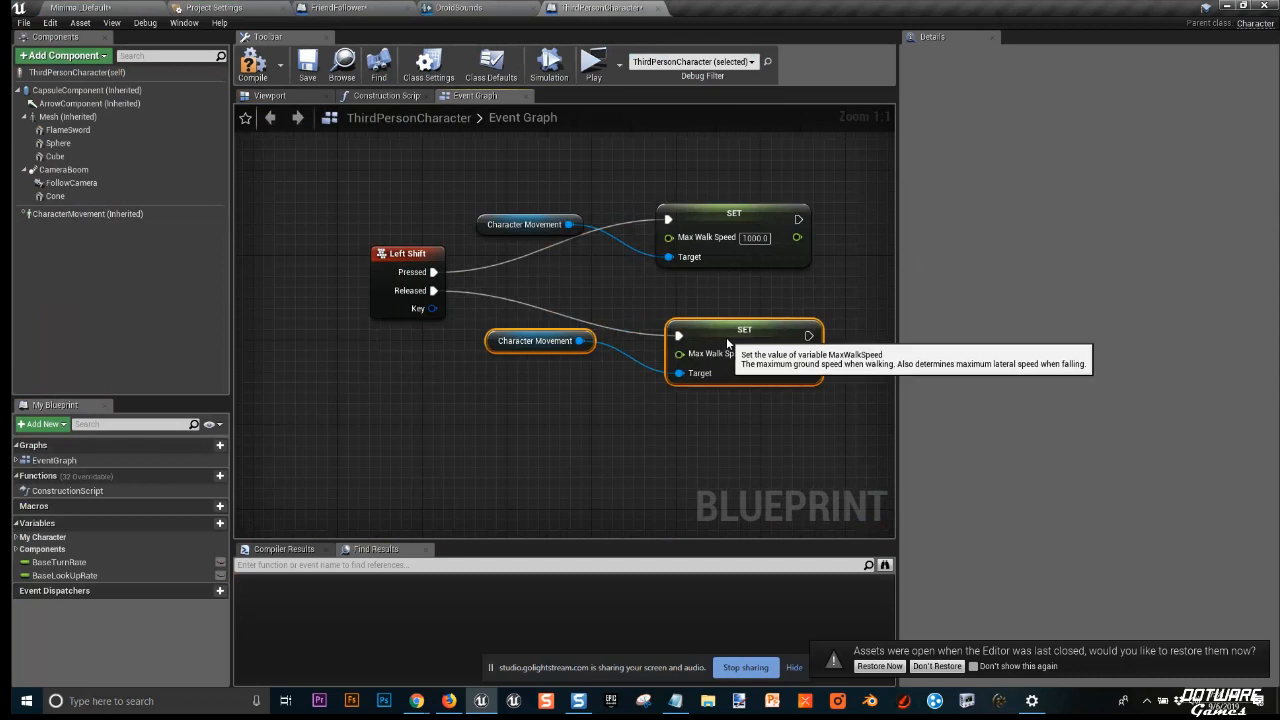
Set the duplicated node's Max Walk Speed to 600 and compile the blueprint.
{"action": "left_click", "coordinate": [765, 356]}
{"action": "type", "text": "600"}
{"action": "key", "text": "Return"}
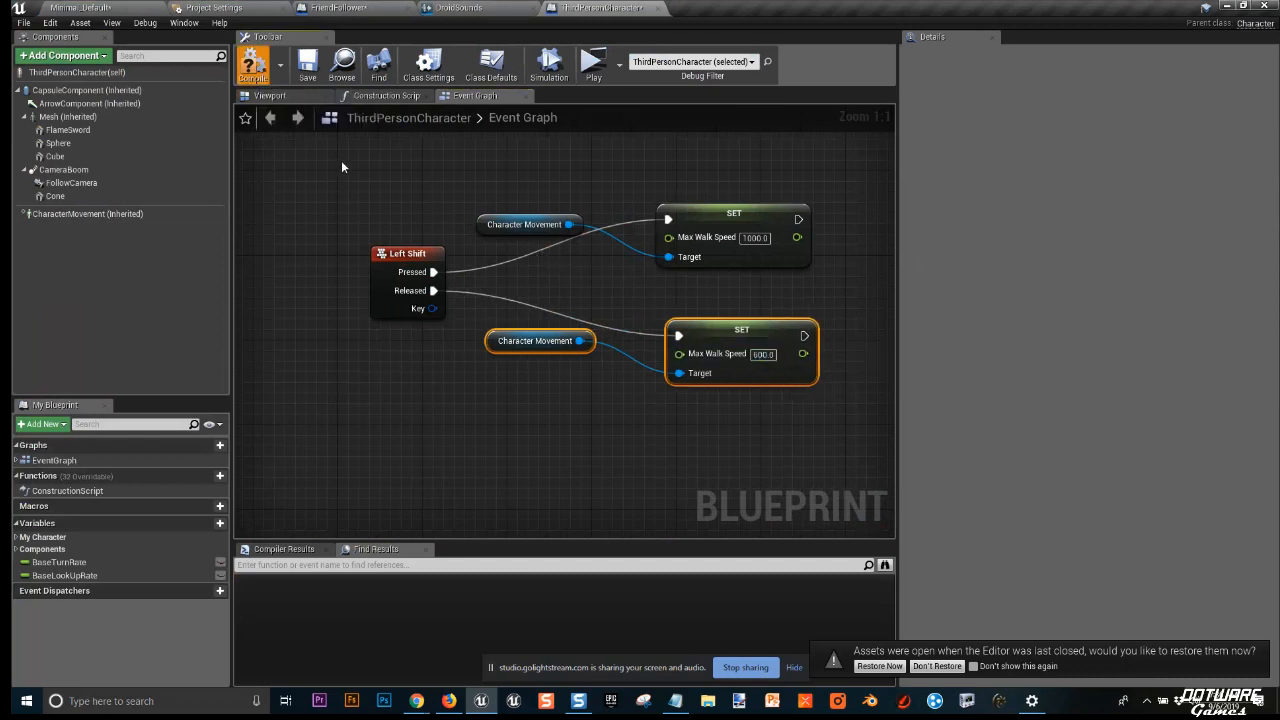
{"action": "left_click", "coordinate": [343, 165]}
{"action": "left_click_drag", "start_coordinate": [351, 175], "coordinate": [771, 449]}
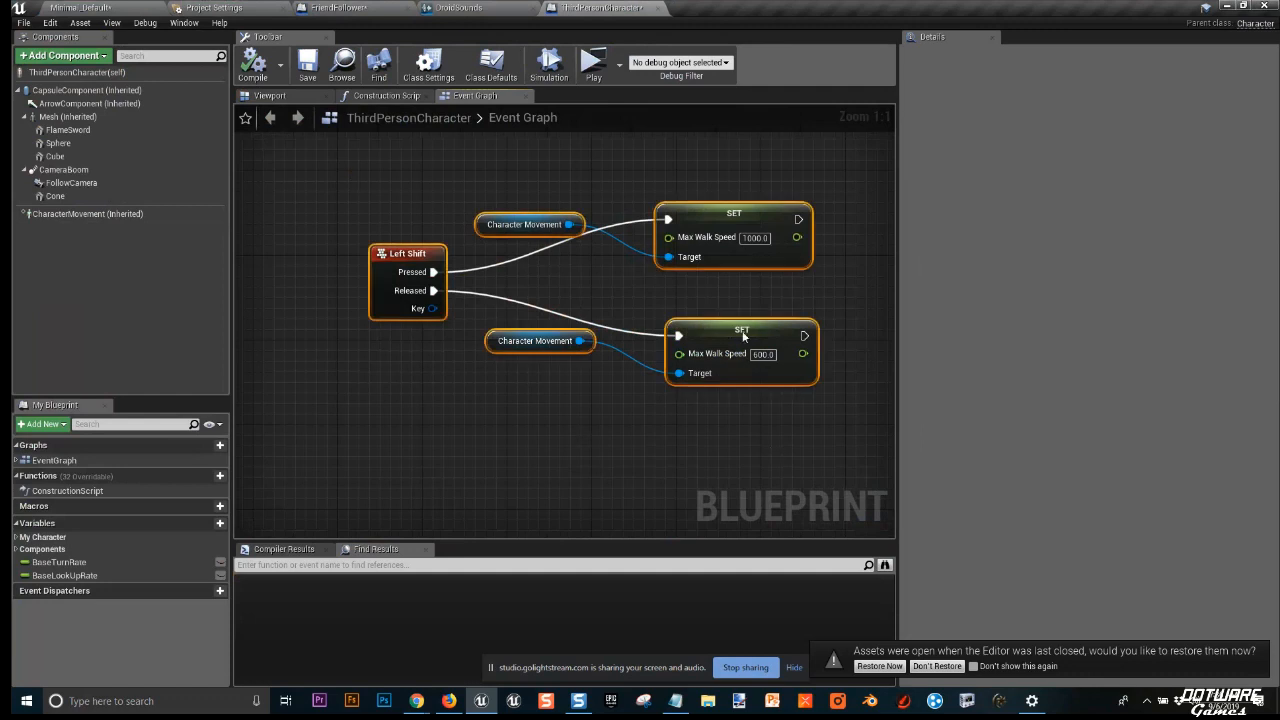
{"action": "left_click", "coordinate": [619, 434]}
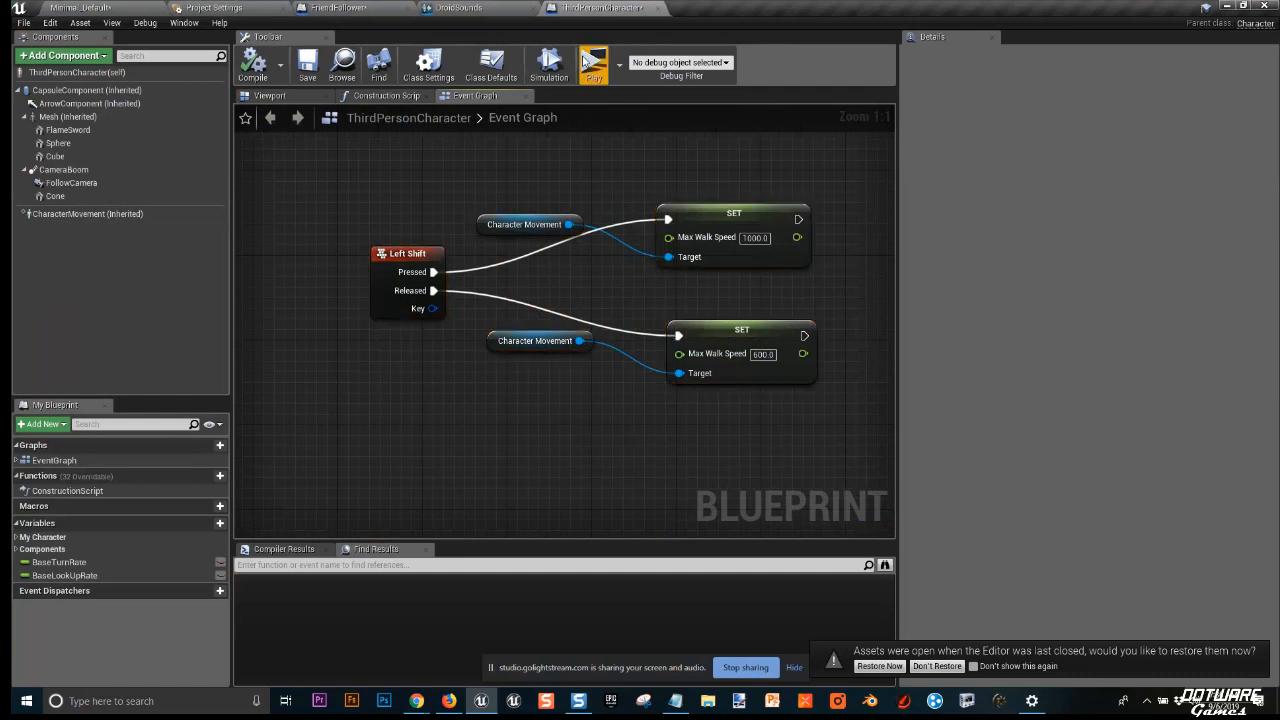
Play the game in a maximized preview and run the character around the level to test the sprint and the droid follower.
{"action": "left_click", "coordinate": [593, 72]}
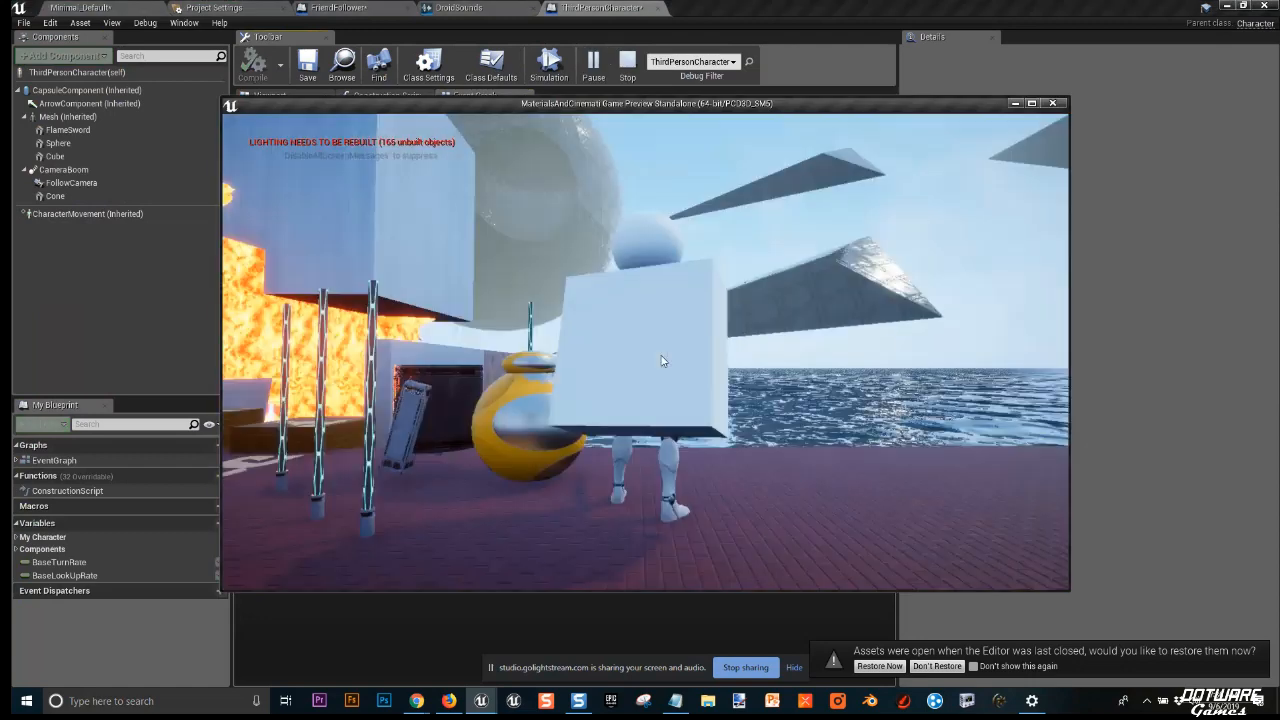
{"action": "key", "text": "super+Up"}
{"action": "key", "text": "a"}
{"action": "key", "text": "a"}
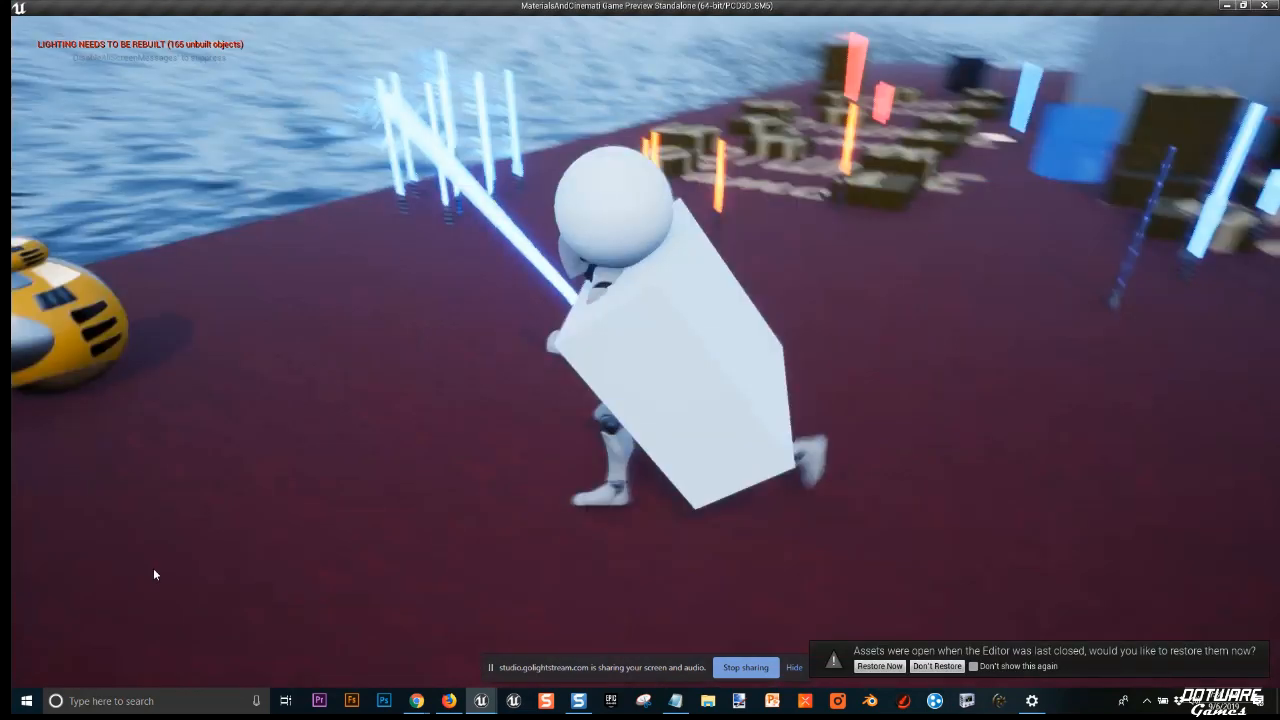
{"action": "key", "text": "d"}
{"action": "key", "text": "w"}
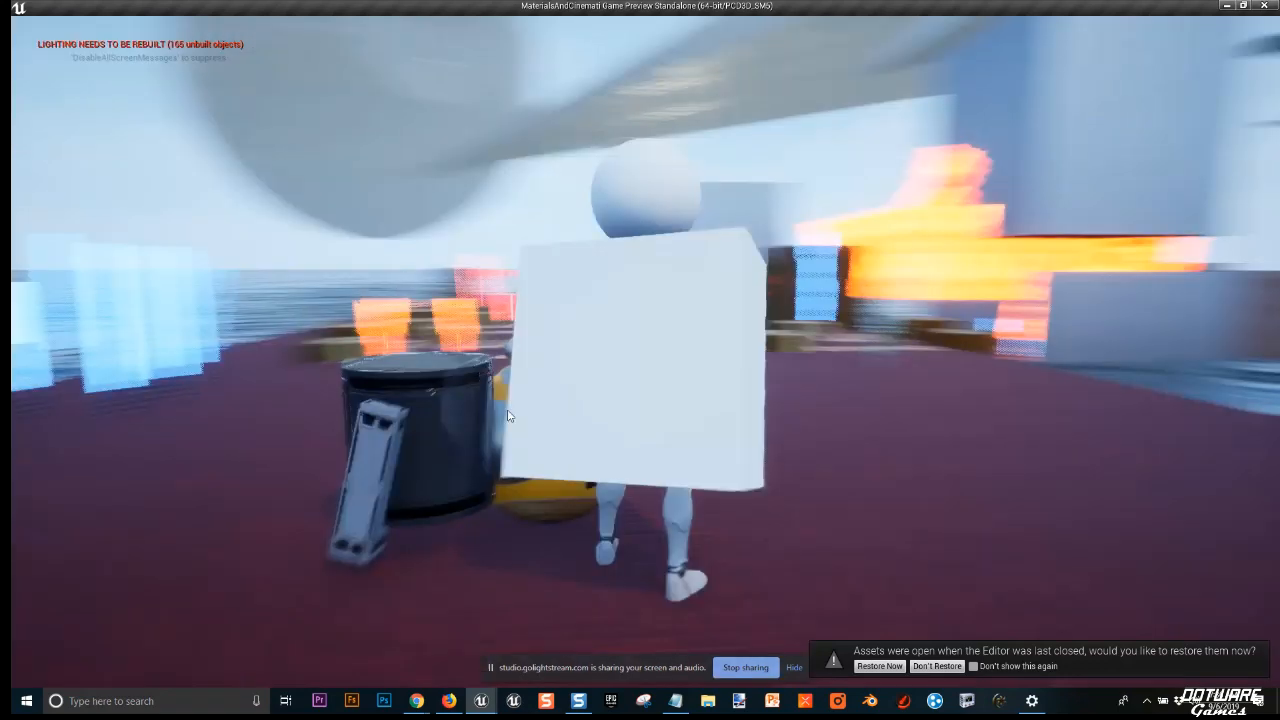
{"action": "key", "text": "d"}
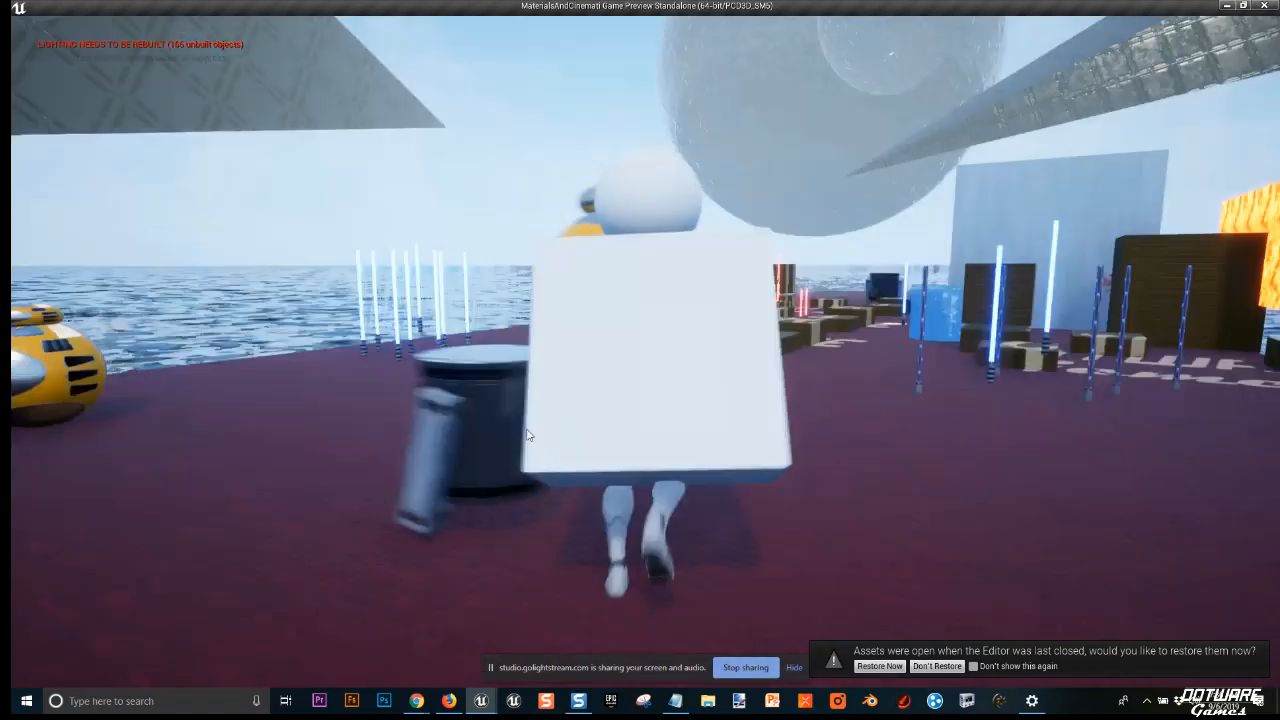
{"action": "key", "text": "w"}
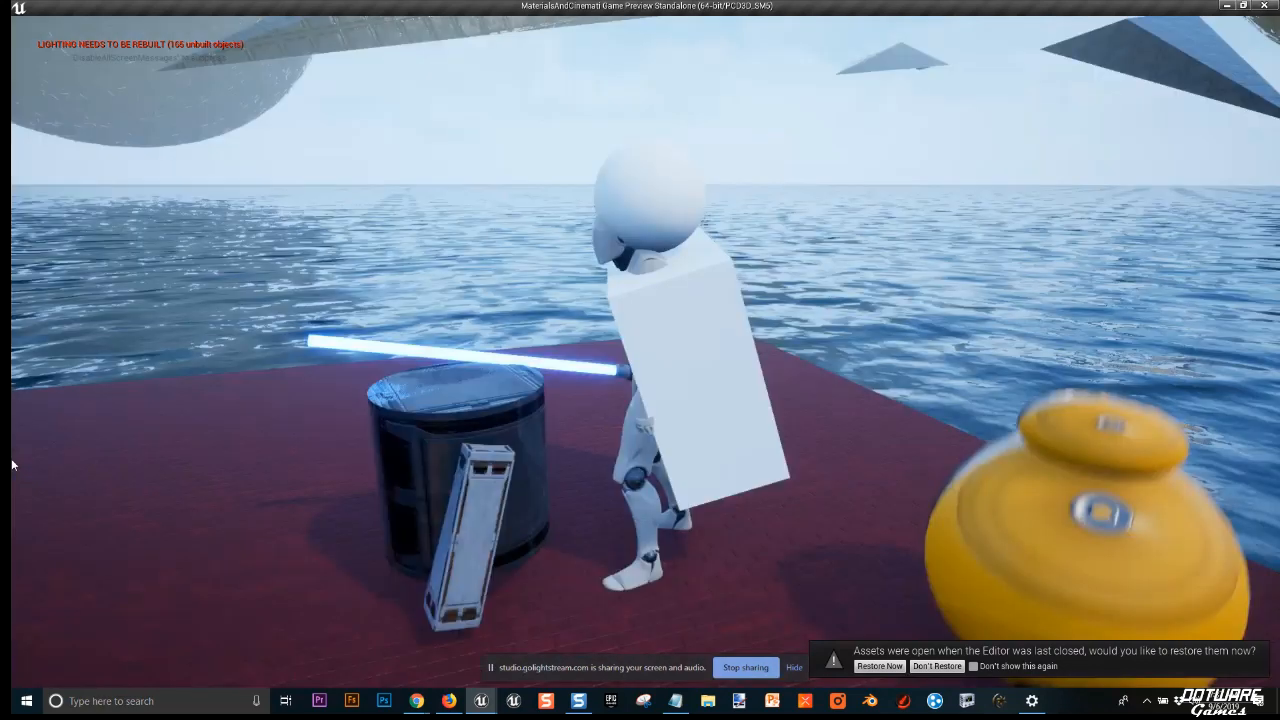
Lower the system volume to about 8 while the game preview is running.
{"action": "key", "text": "XF86AudioLowerVolume"}
{"action": "key", "text": "XF86AudioLowerVolume"}
{"action": "key", "text": "XF86AudioLowerVolume"}
{"action": "key", "text": "XF86AudioLowerVolume"}
{"action": "key", "text": "XF86AudioLowerVolume"}
{"action": "key", "text": "XF86AudioLowerVolume"}
{"action": "key", "text": "XF86AudioLowerVolume"}
{"action": "key", "text": "XF86AudioLowerVolume"}
{"action": "key", "text": "XF86AudioLowerVolume"}
{"action": "key", "text": "XF86AudioLowerVolume"}
{"action": "key", "text": "XF86AudioLowerVolume"}
{"action": "key", "text": "XF86AudioLowerVolume"}
{"action": "key", "text": "XF86AudioLowerVolume"}
{"action": "key", "text": "XF86AudioLowerVolume"}
{"action": "key", "text": "XF86AudioLowerVolume"}
{"action": "key", "text": "XF86AudioLowerVolume"}
{"action": "key", "text": "XF86AudioLowerVolume"}
{"action": "key", "text": "XF86AudioLowerVolume"}
{"action": "key", "text": "XF86AudioLowerVolume"}
{"action": "key", "text": "XF86AudioLowerVolume"}
{"action": "key", "text": "XF86AudioLowerVolume"}
{"action": "key", "text": "XF86AudioLowerVolume"}
{"action": "key", "text": "XF86AudioLowerVolume"}
{"action": "key", "text": "XF86AudioLowerVolume"}
{"action": "key", "text": "XF86AudioLowerVolume"}
{"action": "key", "text": "XF86AudioLowerVolume"}
{"action": "key", "text": "XF86AudioLowerVolume"}
{"action": "key", "text": "XF86AudioLowerVolume"}
{"action": "key", "text": "XF86AudioLowerVolume"}
{"action": "key", "text": "XF86AudioLowerVolume"}
{"action": "key", "text": "XF86AudioLowerVolume"}
{"action": "key", "text": "XF86AudioLowerVolume"}
{"action": "key", "text": "XF86AudioLowerVolume"}
{"action": "key", "text": "XF86AudioLowerVolume"}
{"action": "key", "text": "XF86AudioLowerVolume"}
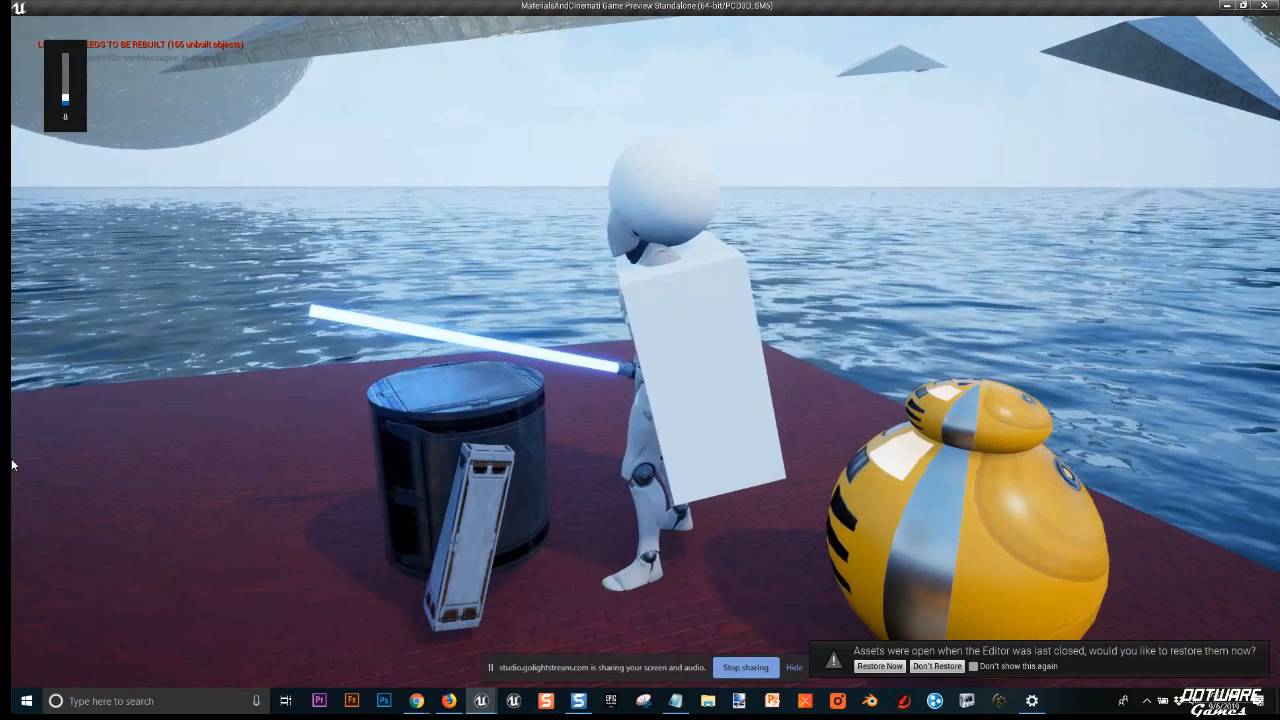
{"action": "key", "text": "XF86AudioLowerVolume"}
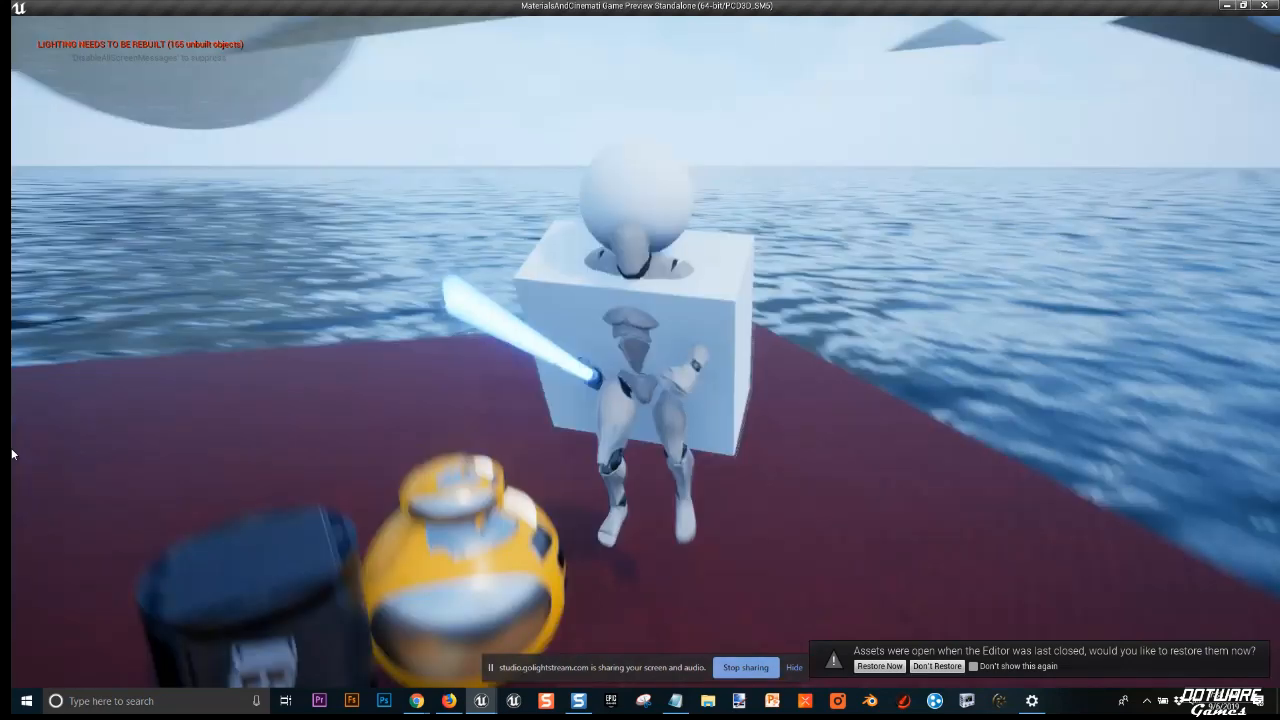
Run the character around the platform again to check that the droid follows, and end the game preview.
{"action": "key", "text": "s"}
{"action": "key", "text": "w"}
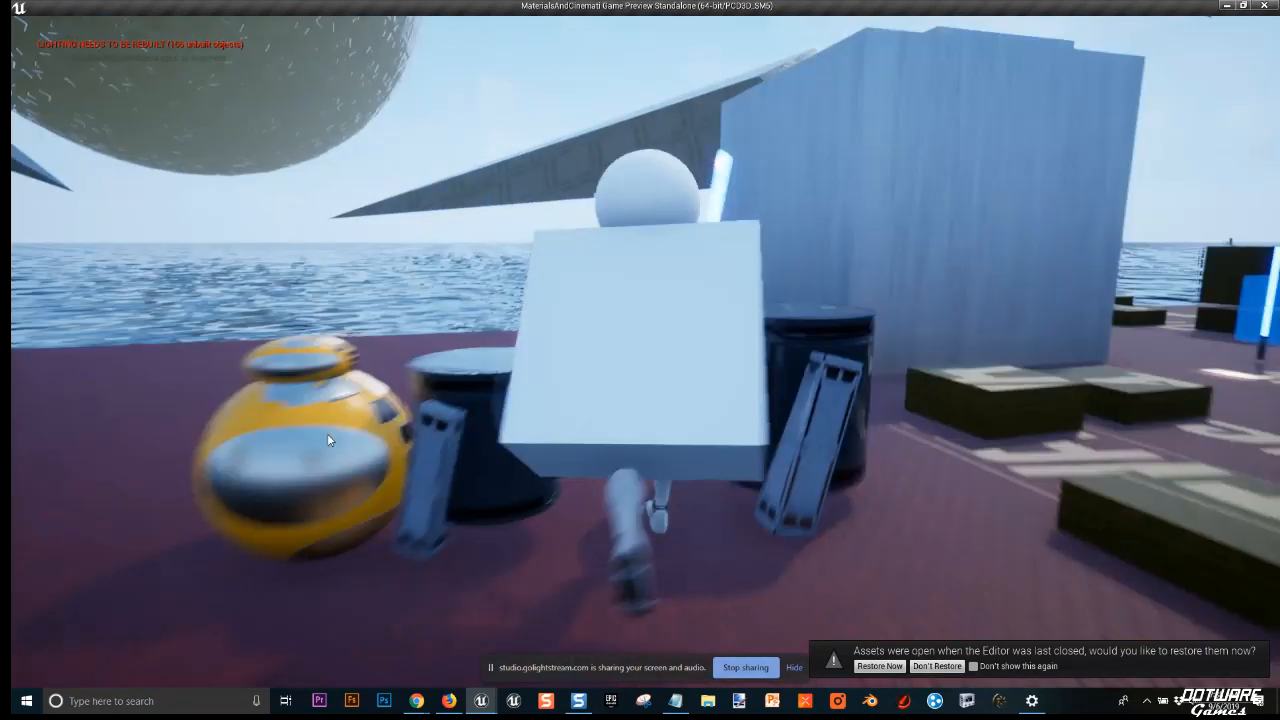
{"action": "key", "text": "d"}
{"action": "key", "text": "s"}
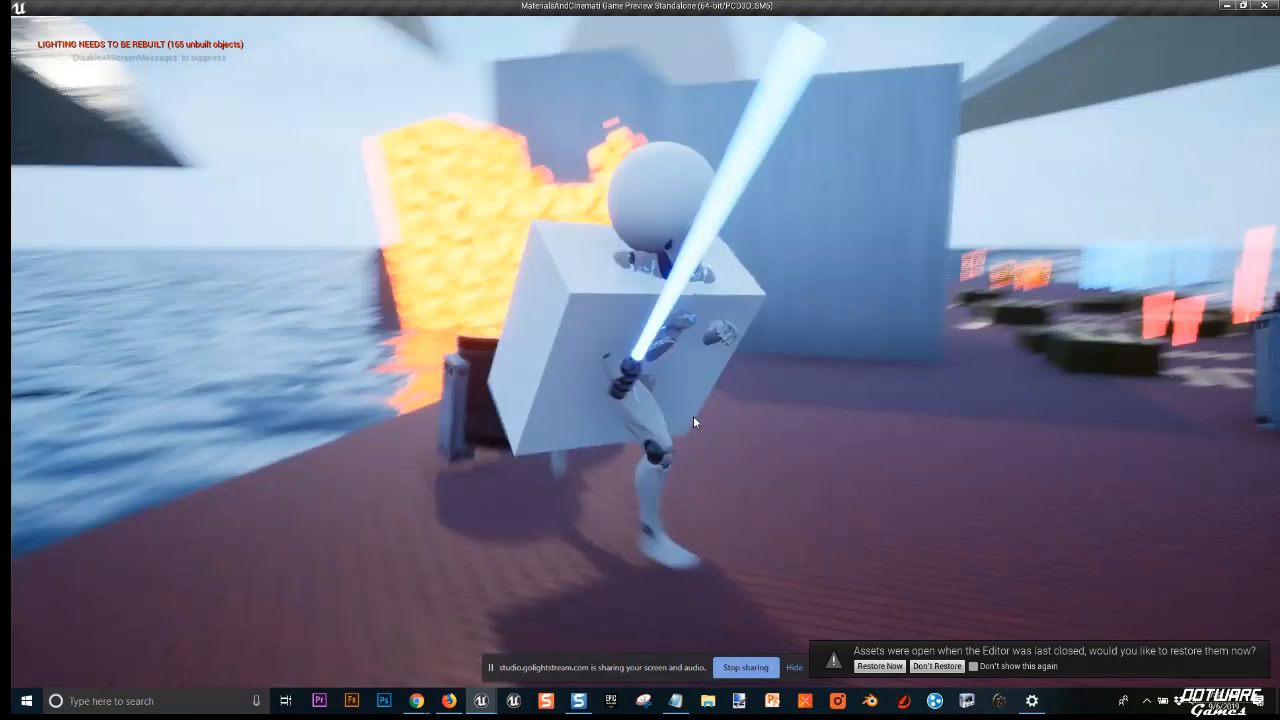
{"action": "key", "text": "w"}
{"action": "key", "text": "Escape"}
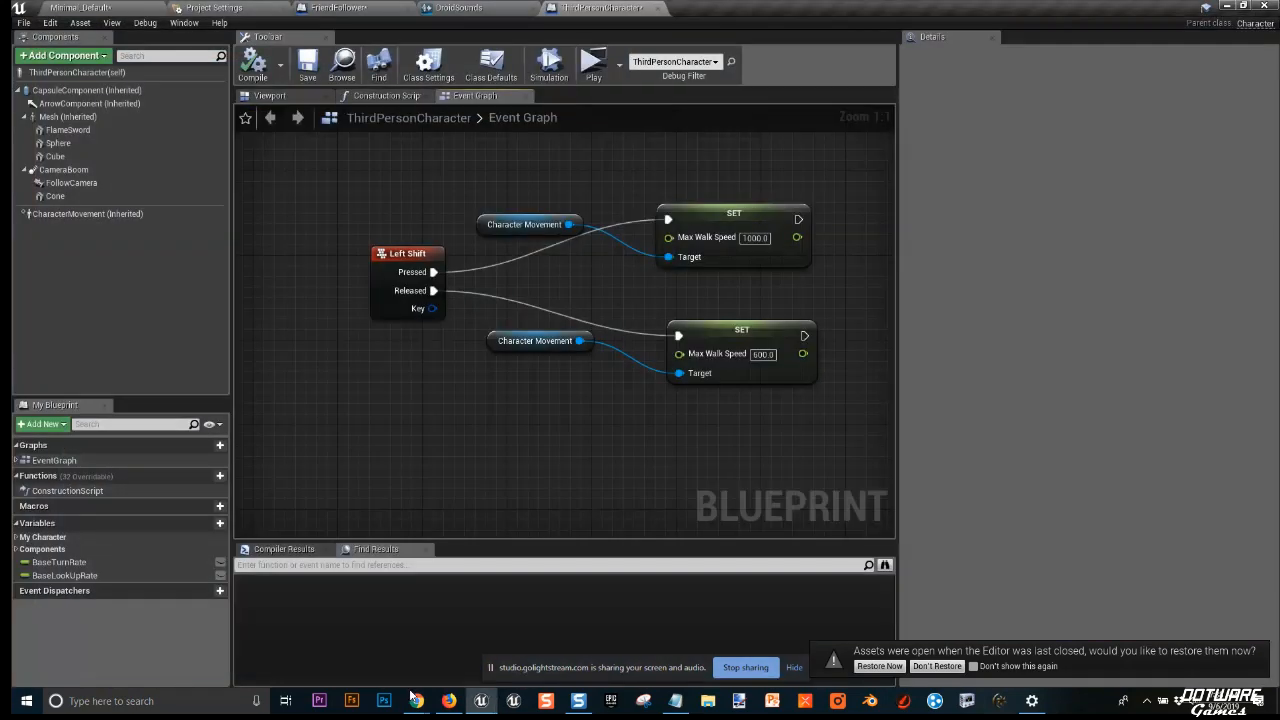